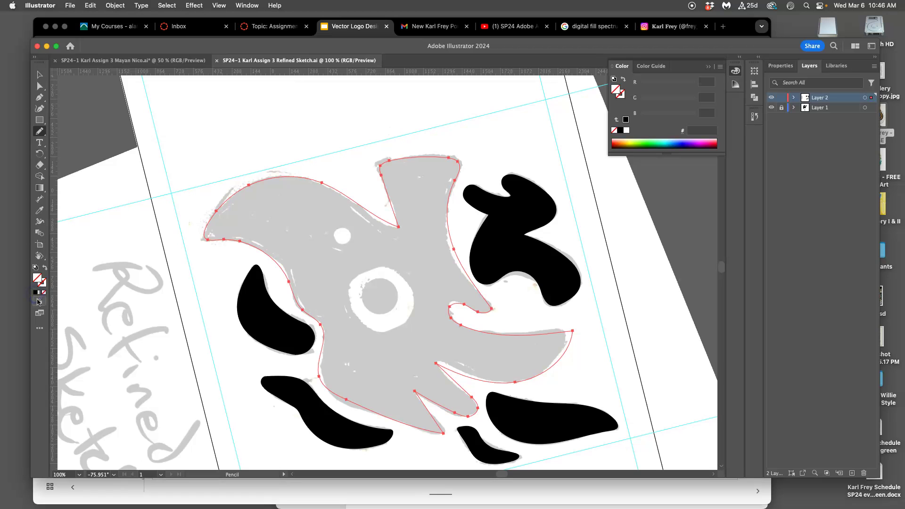
Give the large bird body a black stroke with no fill, and draw a circle over the sketch's small white dot.
left_click(36, 293)
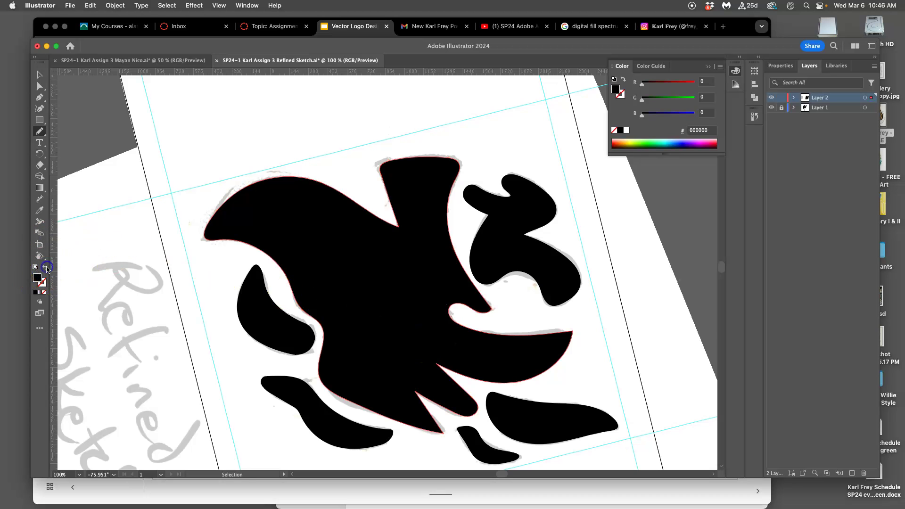
left_click(45, 268)
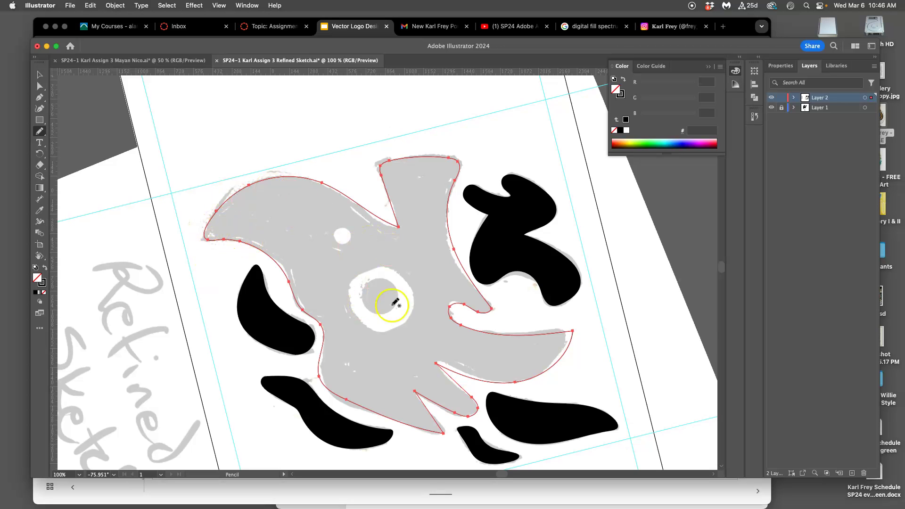
left_click(41, 121)
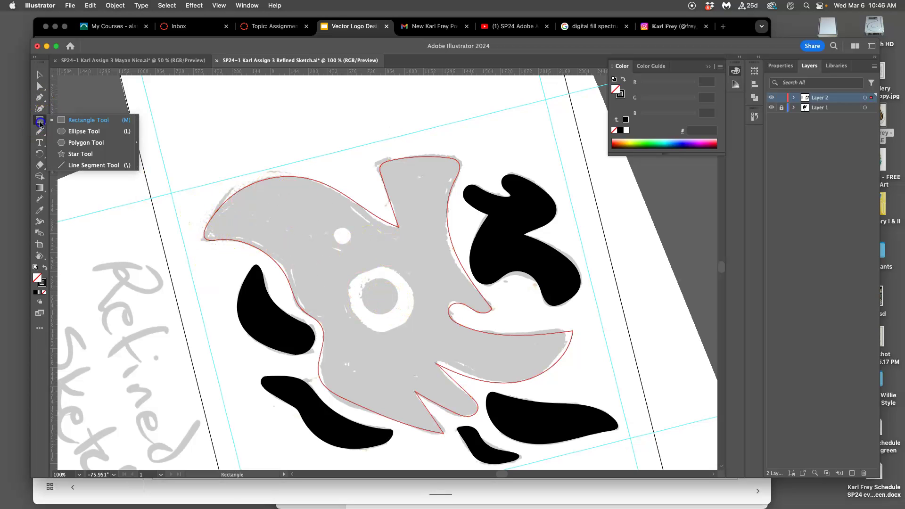
left_click(74, 134)
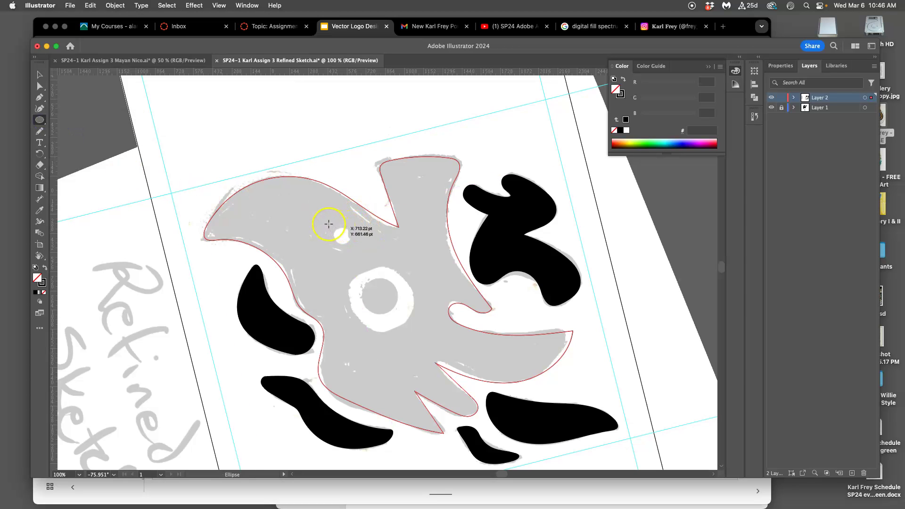
left_click_drag(329, 225, 351, 244)
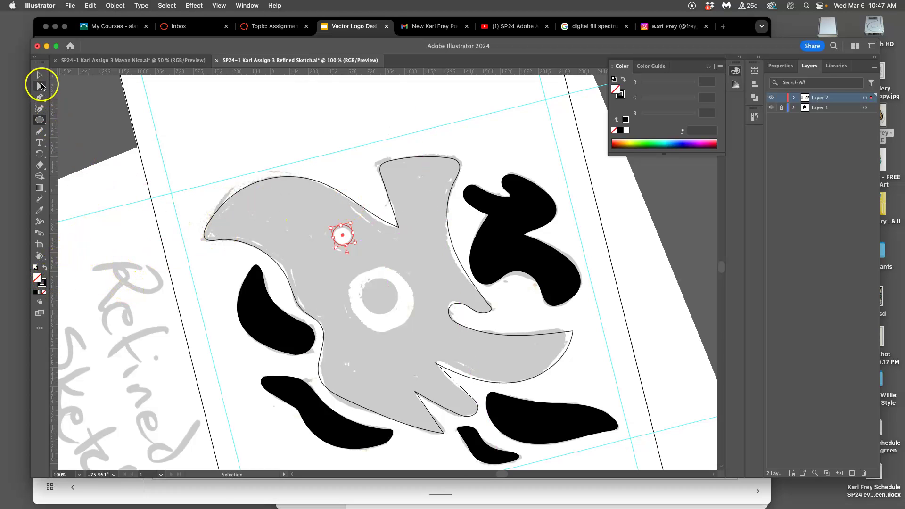
Draw a larger circle over the outer edge of the sketch's white ring and nudge it left and down into alignment.
left_click(40, 120)
mouse_move(344, 264)
left_mouse_down()
mouse_move(423, 316)
mouse_move(413, 319)
left_mouse_up()
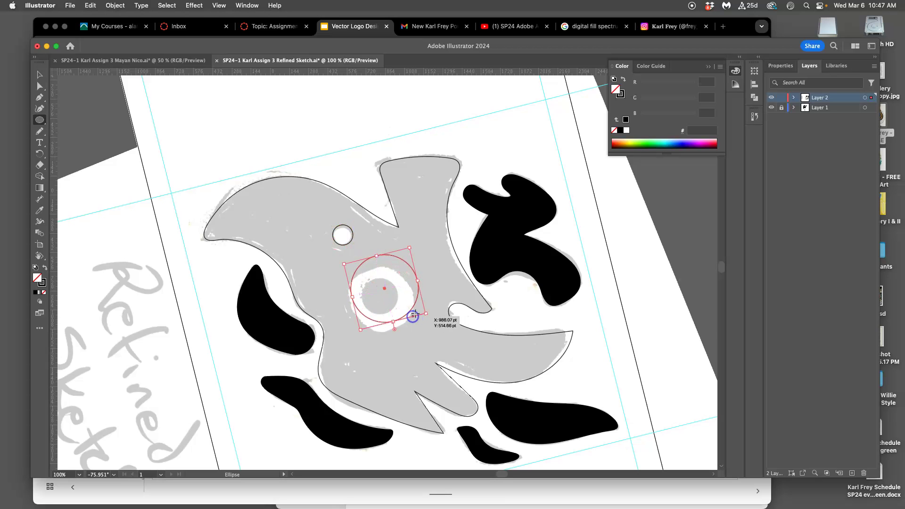
key("Left")
key("Left")
key("Left")
key("Left")
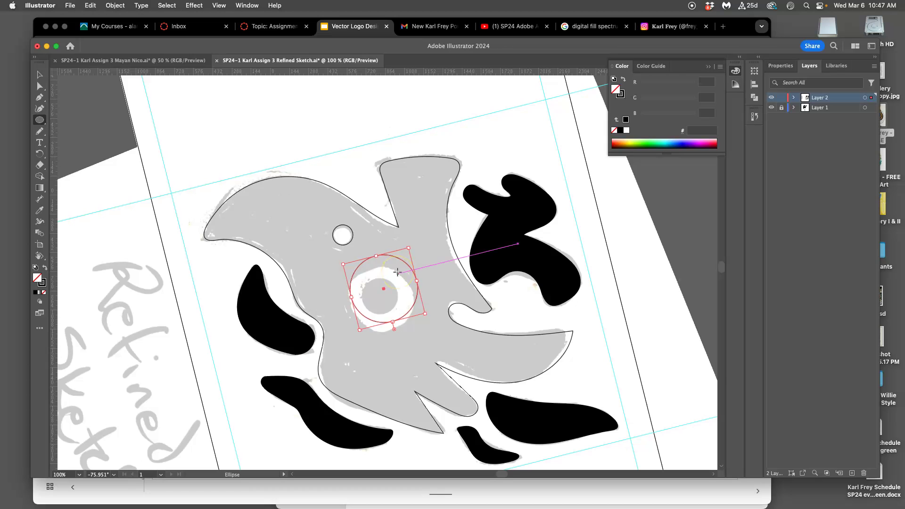
key("Left")
key("Left")
key("Left")
key("Left")
key("Left")
key("Left")
key("Down")
key("Down")
key("Down")
key("Down")
key("Down")
key("Down")
key("Down")
key("Down")
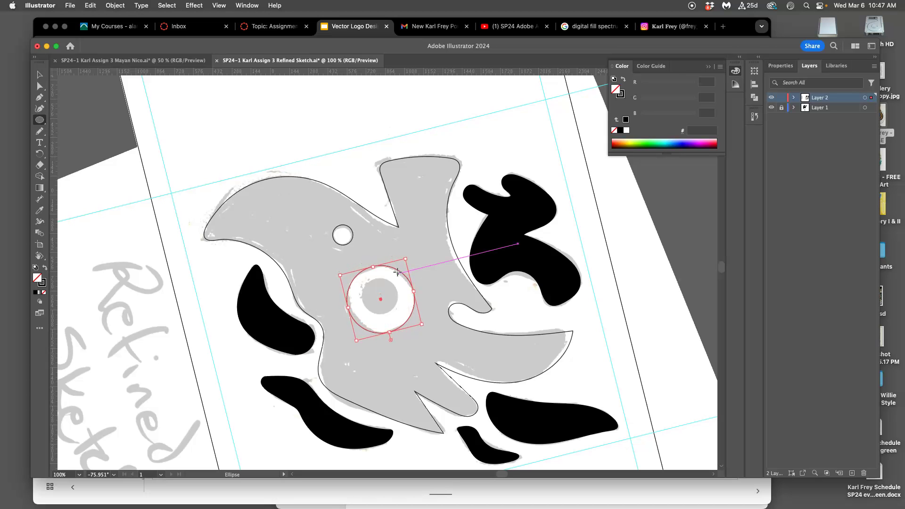
Draw a smaller circle over the grey centre of the ring and nudge it left to match the sketch.
key("v")
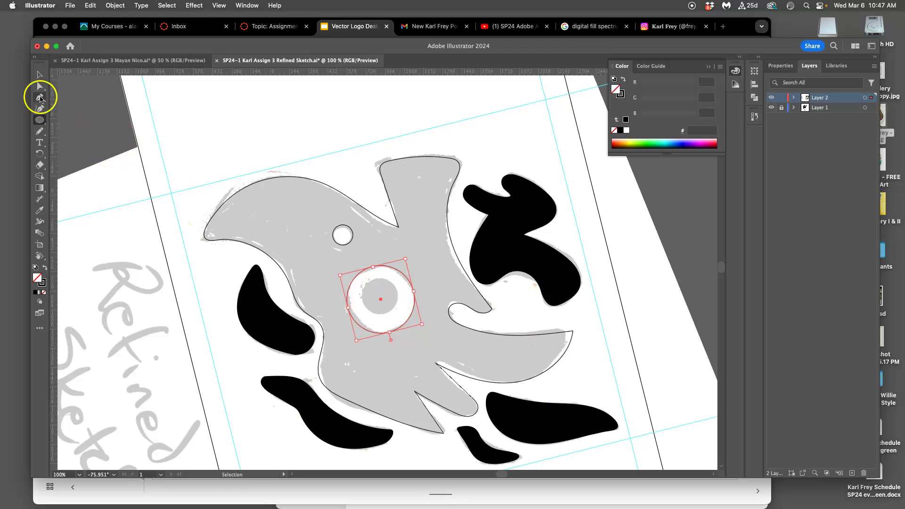
left_click(39, 120)
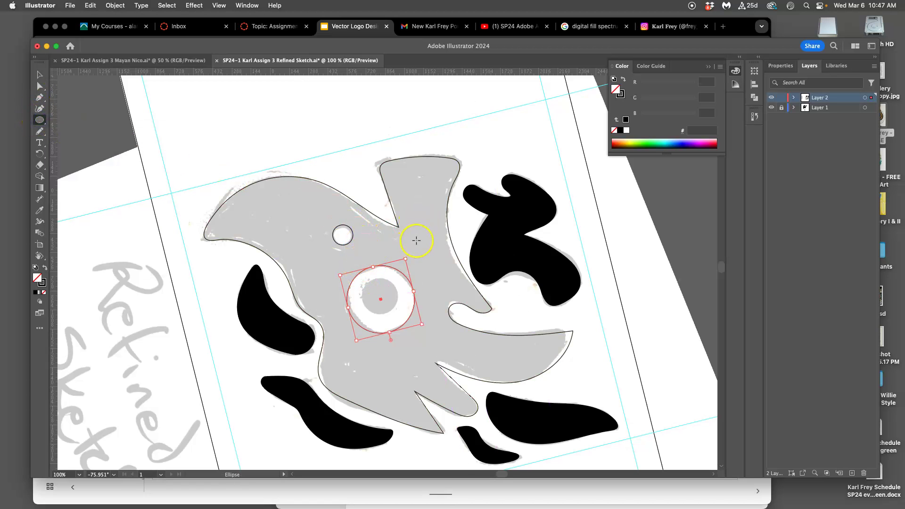
left_click_drag(364, 281, 396, 312)
key("Left")
key("Left")
key("Left")
key("Left")
key("Left")
key("Left")
key("Left")
key("Left")
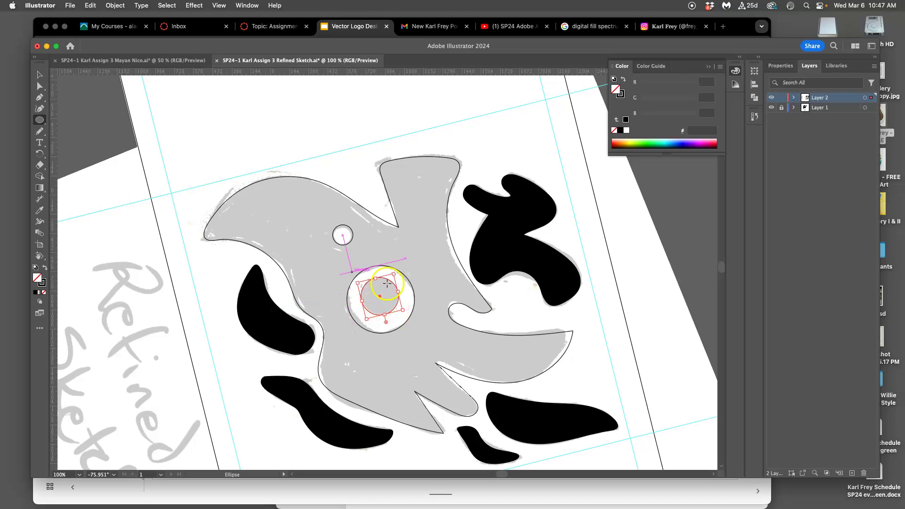
Fill the small dot circle with white FFFFFF and leave it without a stroke.
left_click(39, 86)
left_click(287, 115)
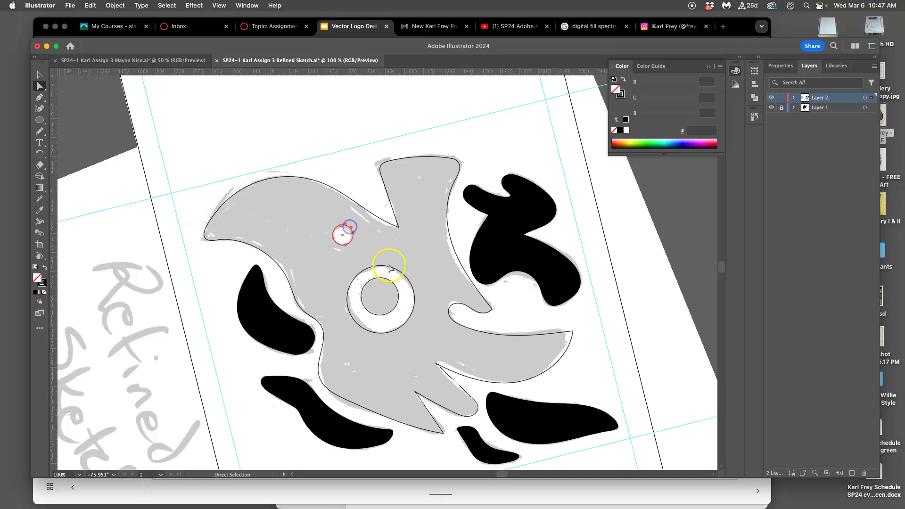
left_click(45, 268)
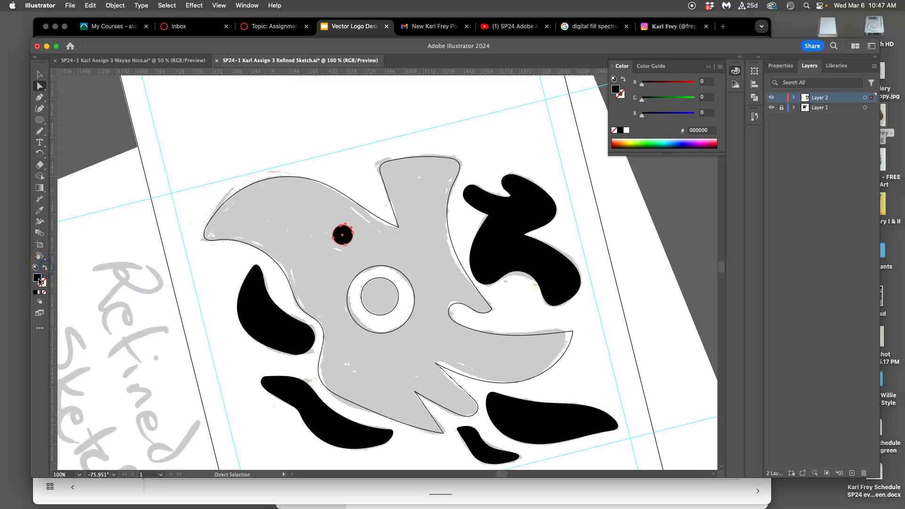
double_click(38, 278)
left_click_drag(335, 212, 320, 195)
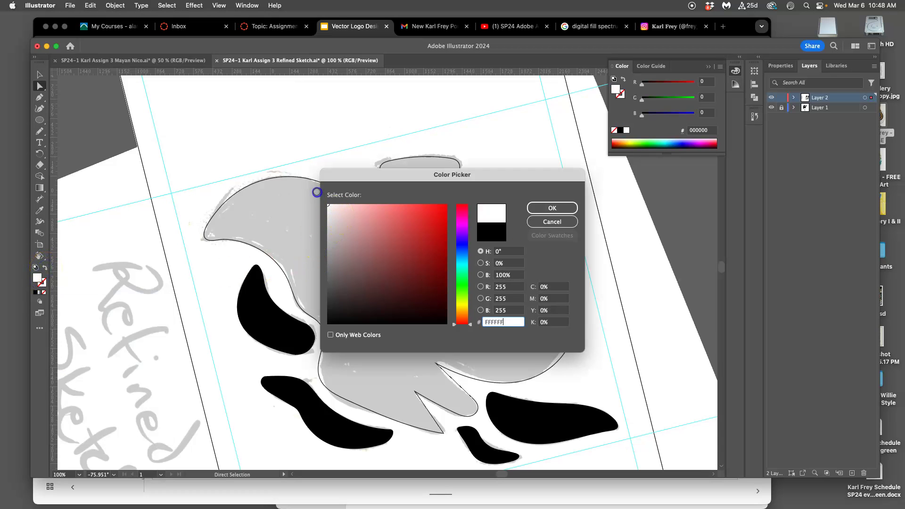
left_click(570, 208)
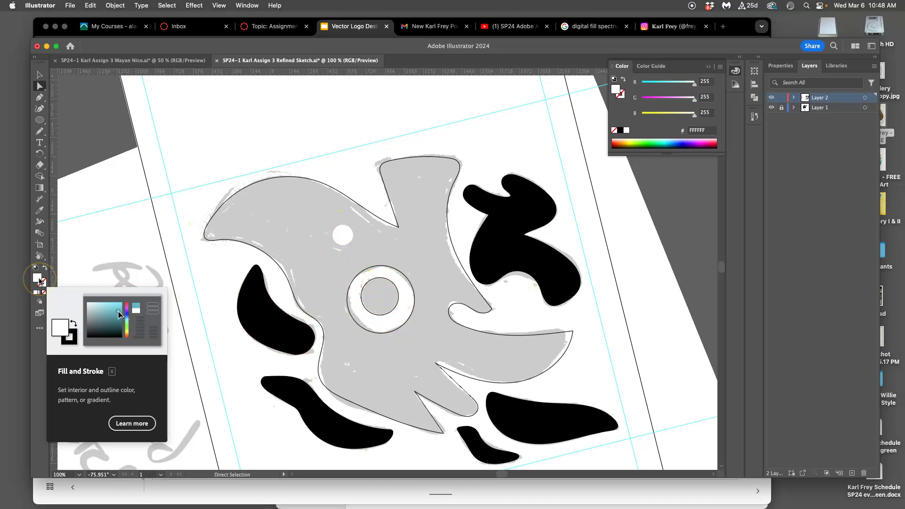
Fill the large ring circle with white FFFFFF and remove its stroke.
left_click(354, 312)
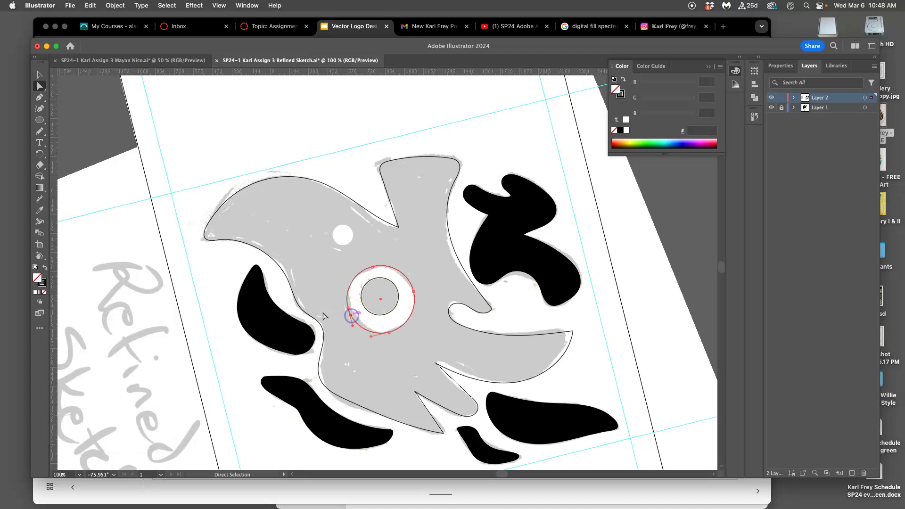
double_click(37, 278)
left_click(335, 212)
left_click_drag(335, 212, 323, 197)
left_click(551, 208)
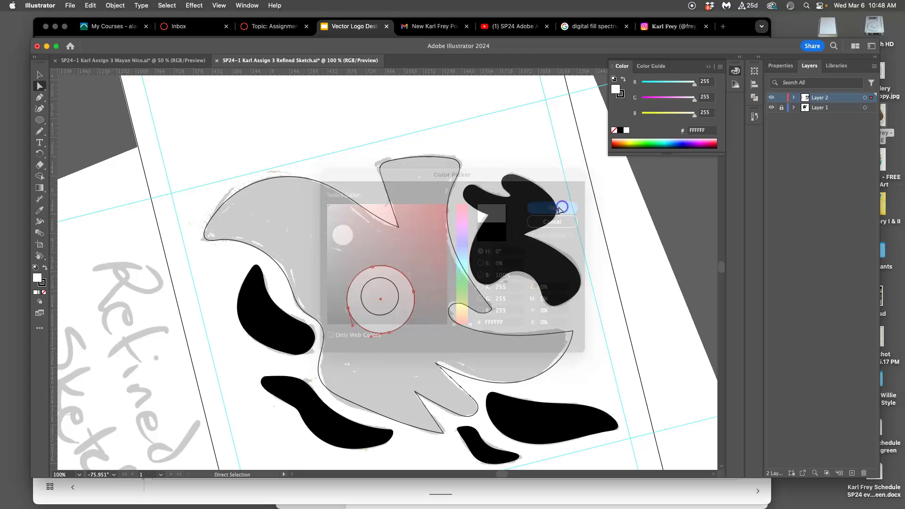
left_click(42, 282)
left_click(45, 292)
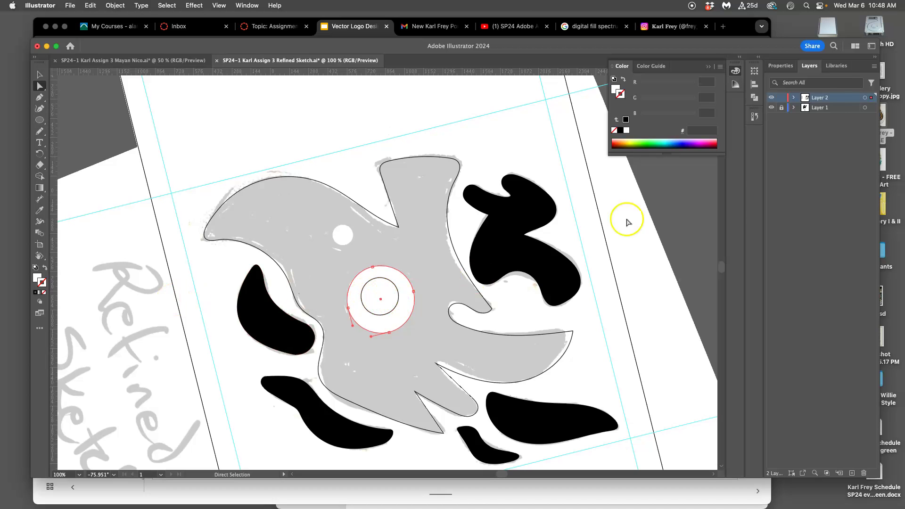
Expand Layer 2's contents and make the inner circle and the bird body solid black with no stroke.
left_click(794, 98)
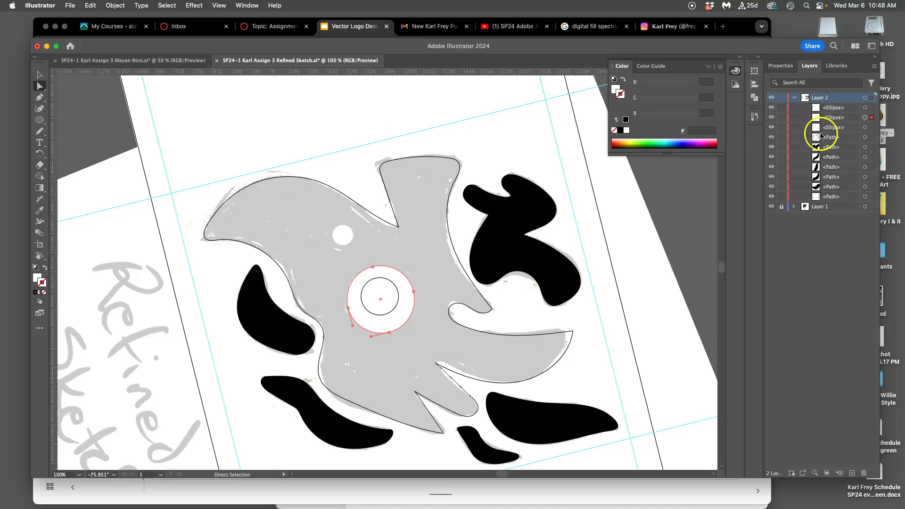
left_click(390, 314)
left_click(42, 282)
left_click(45, 267)
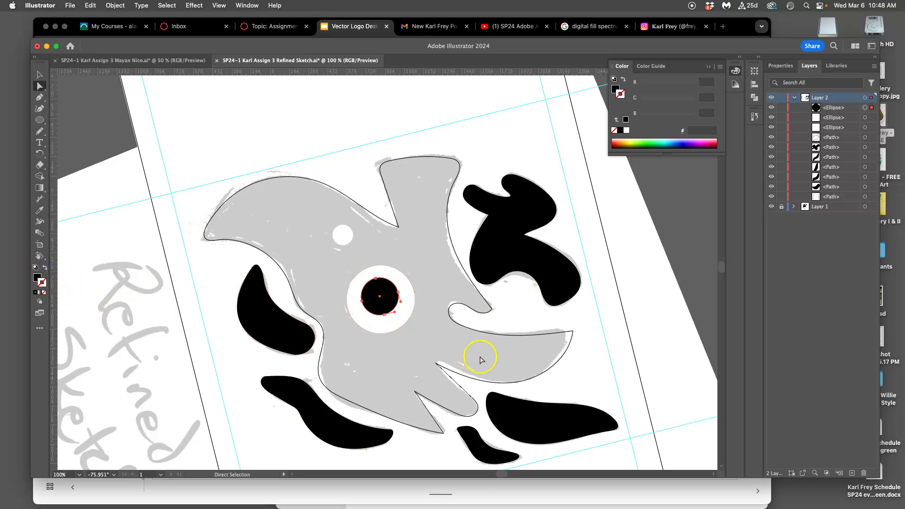
left_click(455, 253)
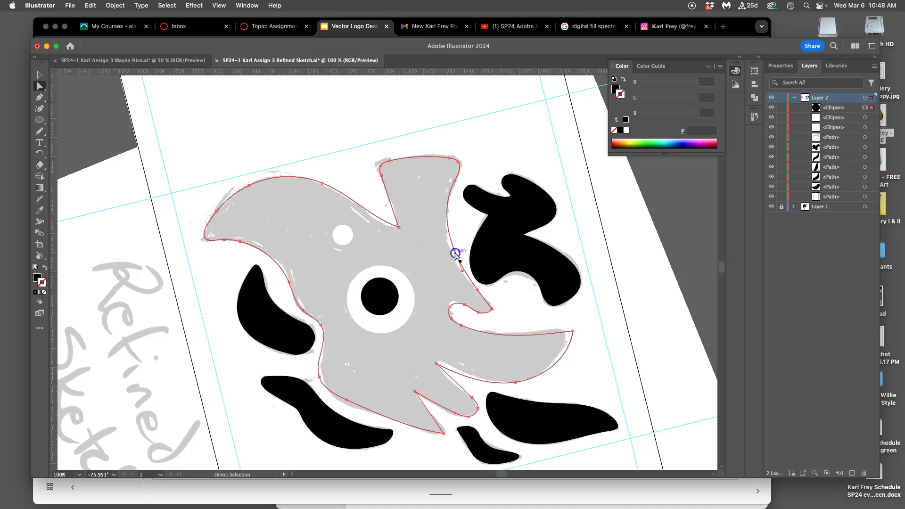
left_click(46, 268)
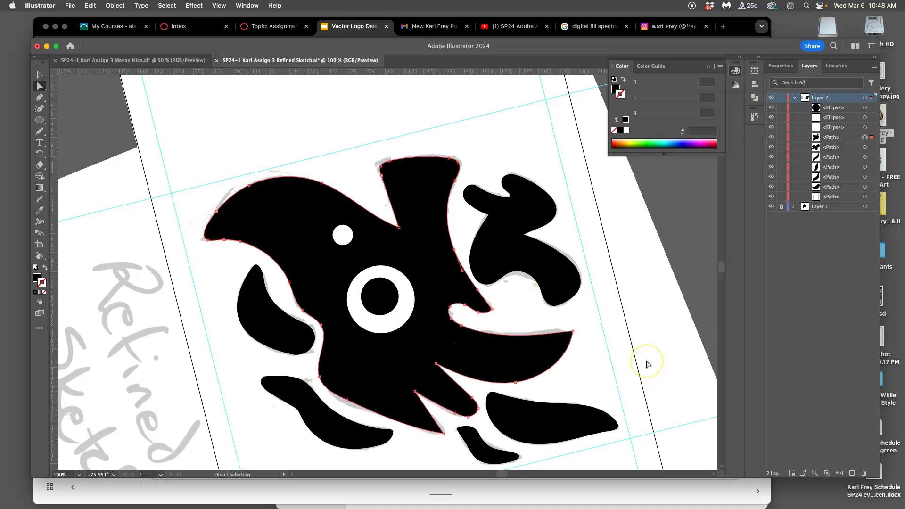
Select all the traced logo shapes and move them together off the artboard onto the empty grey canvas beside it.
key("super+minus")
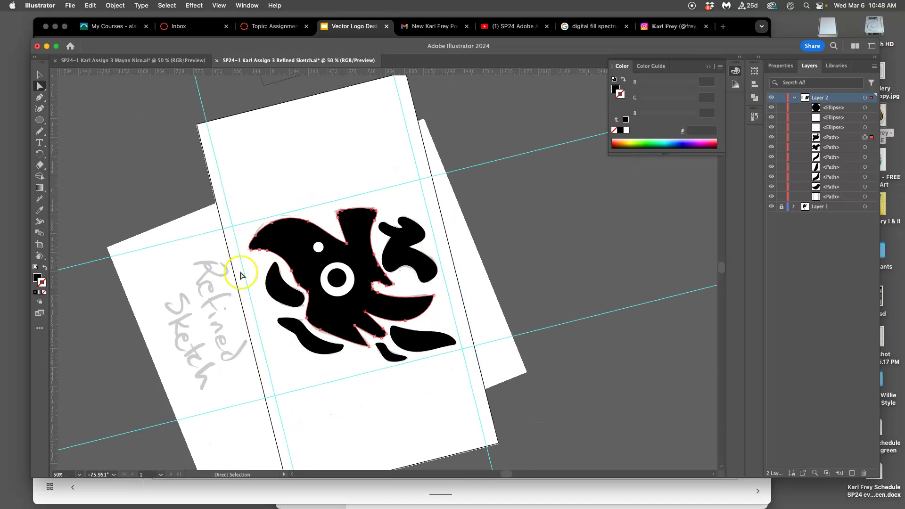
left_click(40, 74)
left_click(251, 194)
left_click_drag(235, 192, 472, 383)
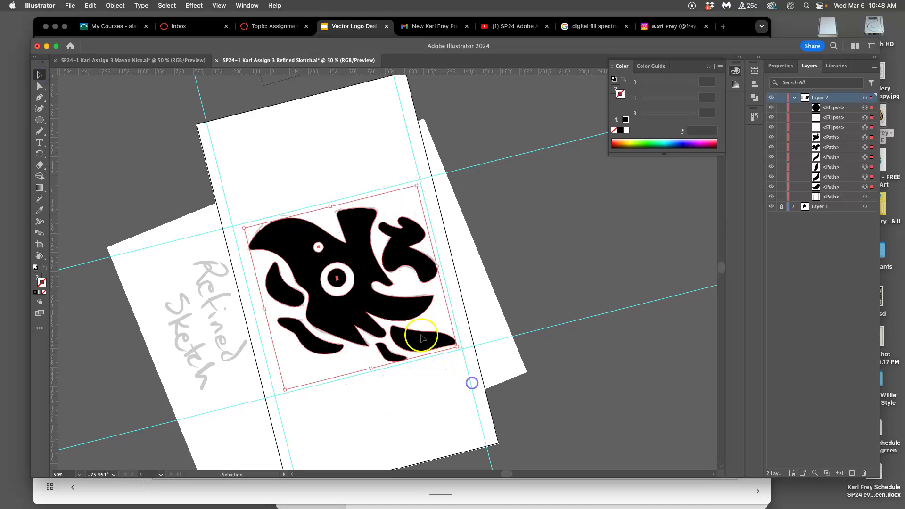
mouse_move(370, 302)
left_mouse_down()
mouse_move(605, 286)
mouse_move(608, 241)
mouse_move(600, 242)
left_mouse_up()
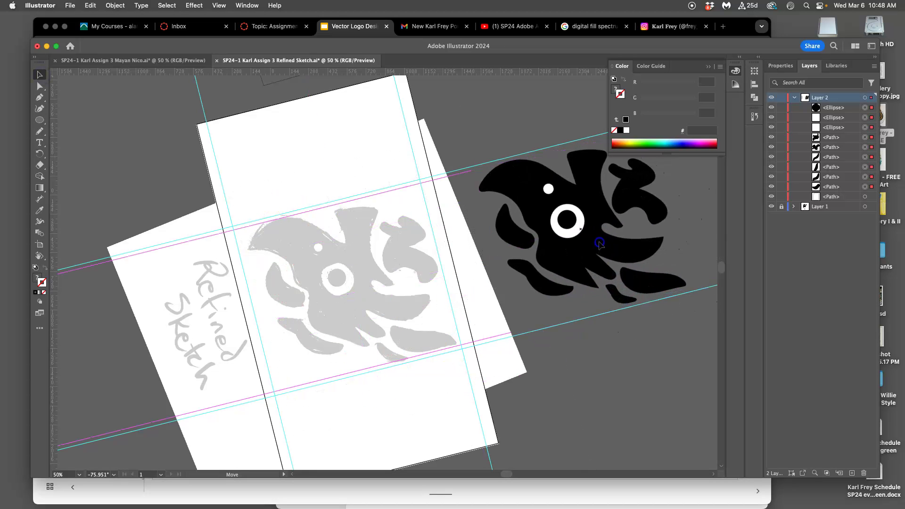
scroll(617, 365, "right", 5)
left_click(589, 366)
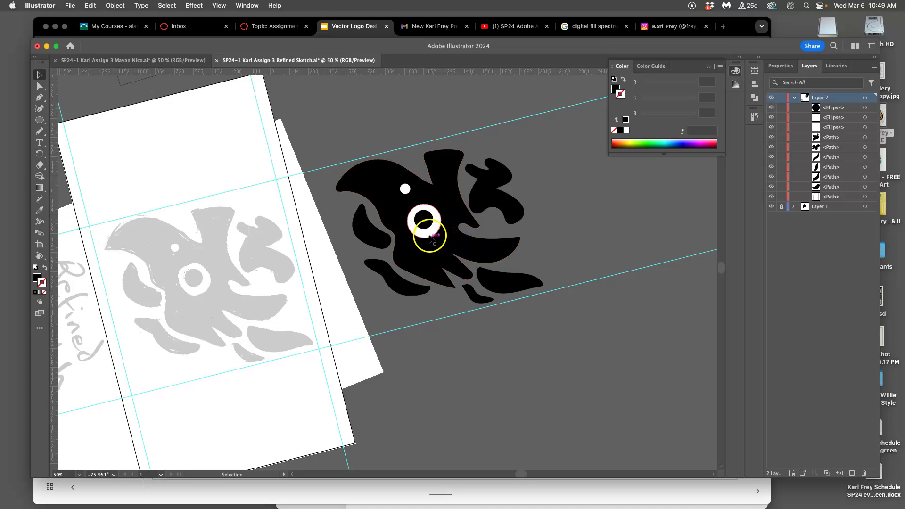
Examine the white dot and ring up close, and check the body path by hiding and showing it.
key("super+equal")
key("super+equal")
key("super+equal")
key("super+equal")
key("super+equal")
left_click_drag(480, 209, 241, 496)
left_click_drag(300, 177, 359, 319)
left_click_drag(354, 232, 423, 247)
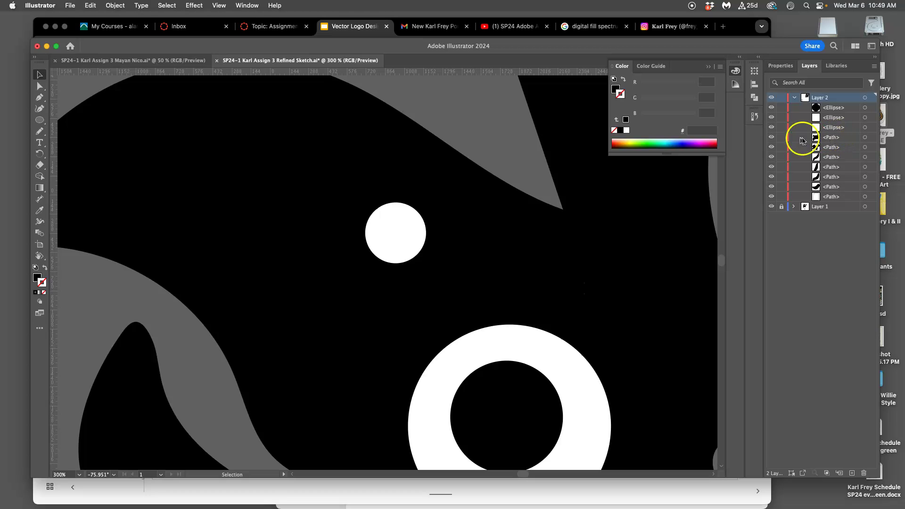
left_click(771, 138)
left_click(771, 137)
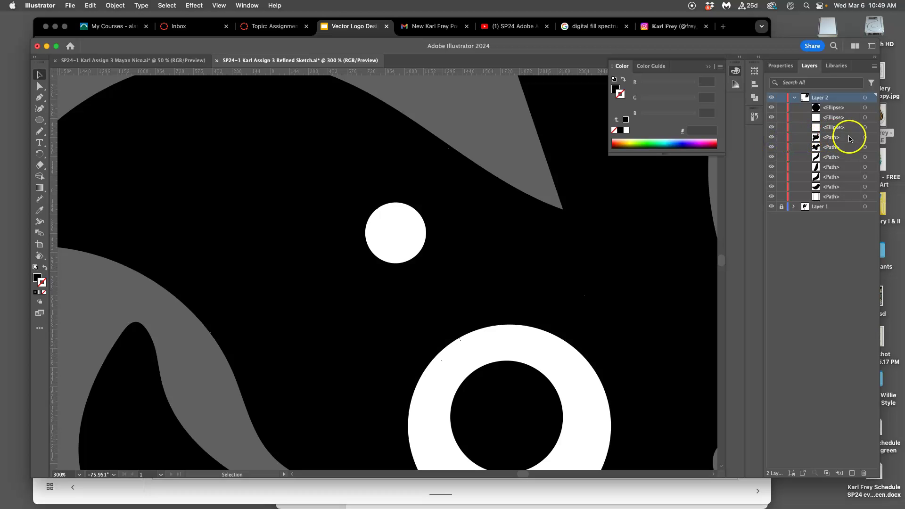
Cut the small white circle out of the black body path with Pathfinder's Minus Front.
left_click(864, 137)
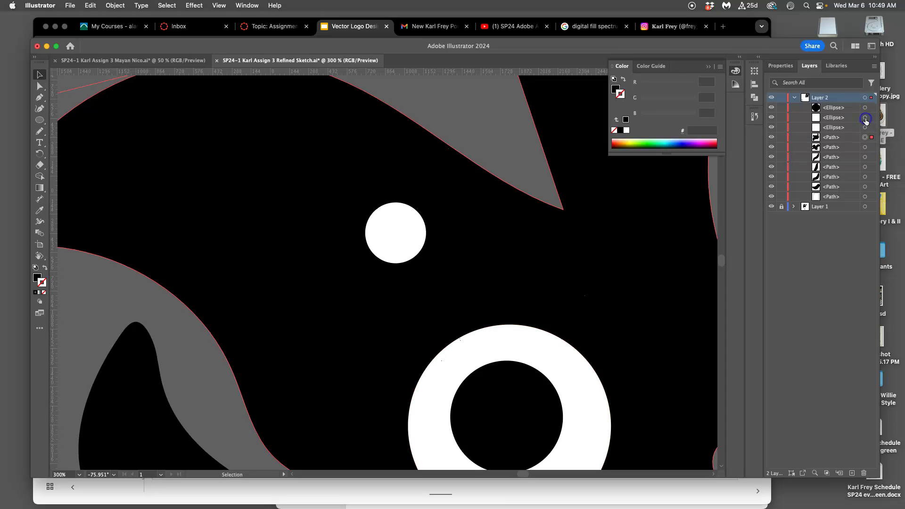
left_click(864, 128, "shift")
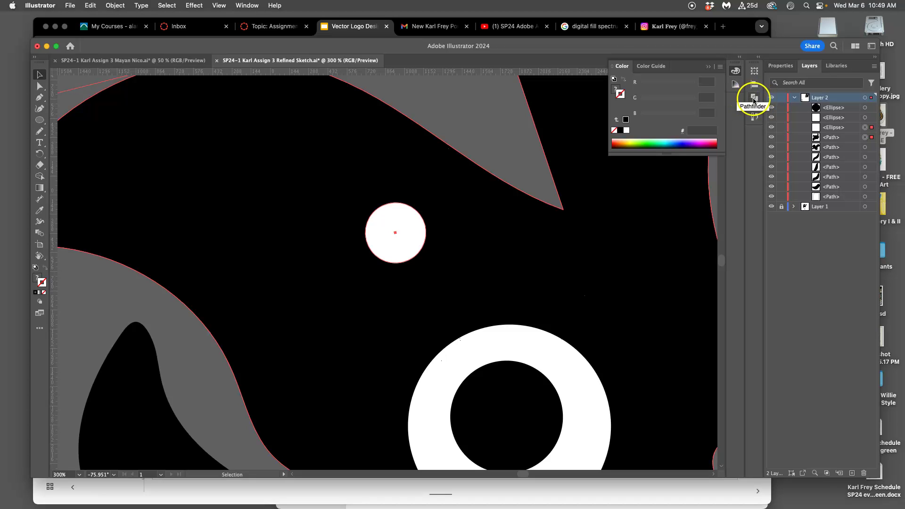
left_click(248, 6)
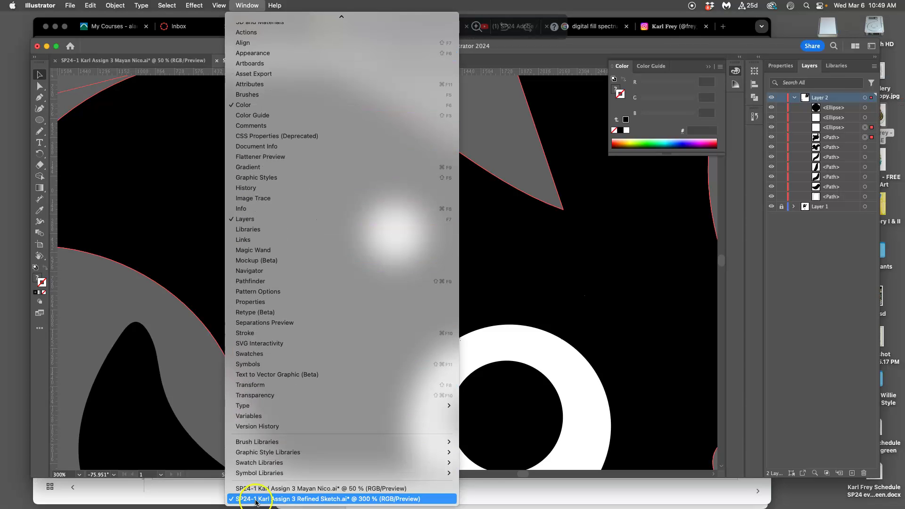
left_click(250, 282)
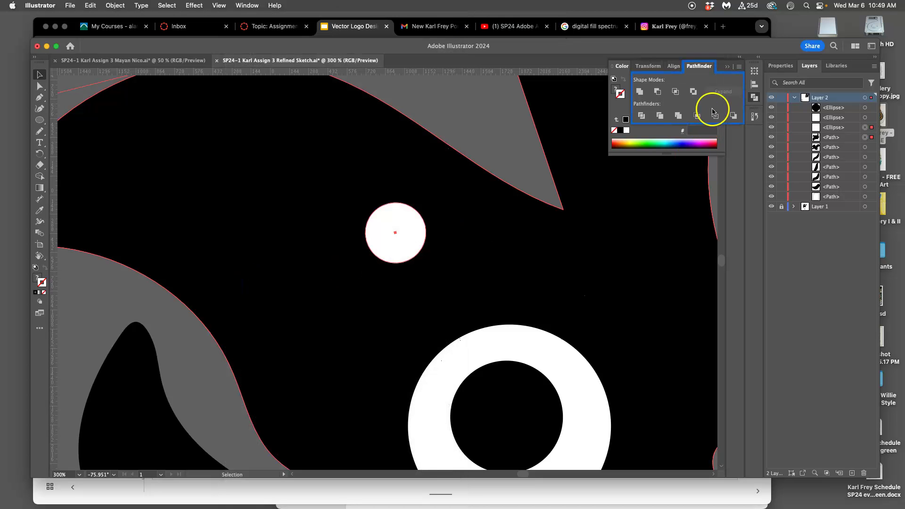
left_click(754, 96)
left_click(754, 97)
left_click(754, 95)
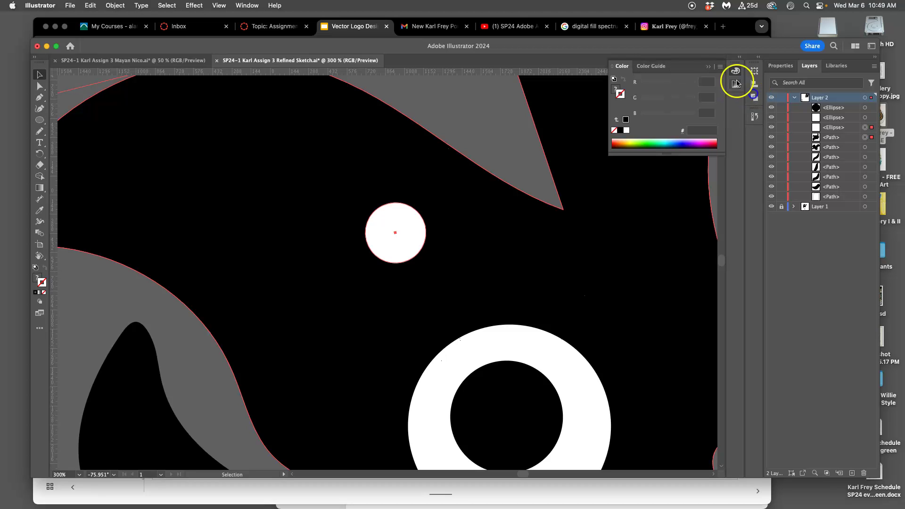
left_click(706, 67)
left_click(753, 97)
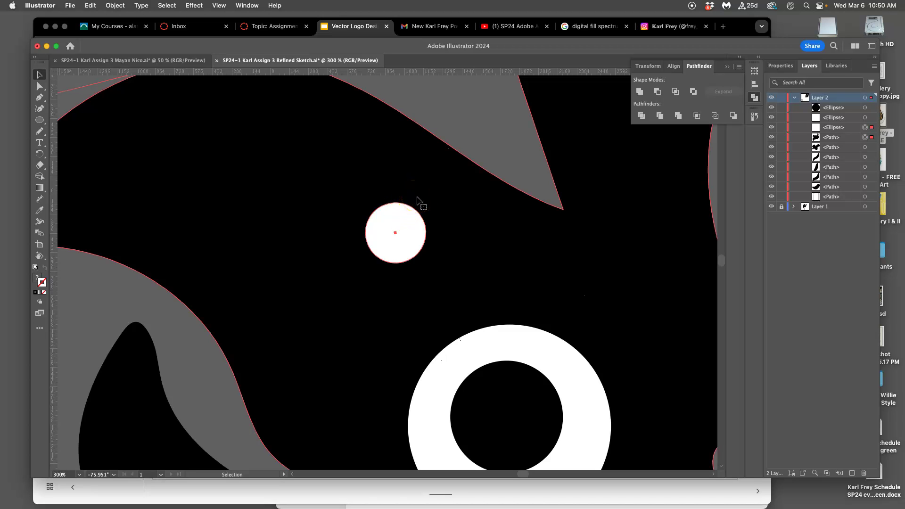
left_click(658, 92)
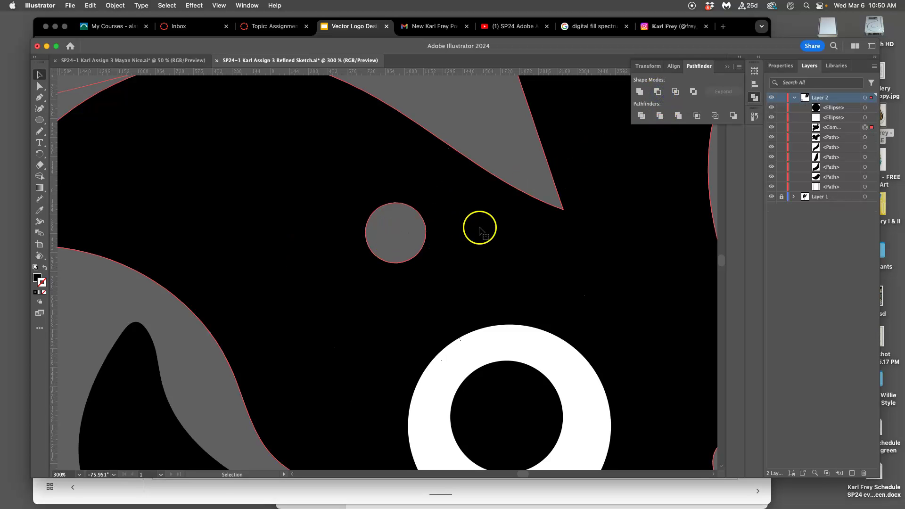
Cut the large white circle around the eye out of the black body compound path with Pathfinder's Minus Front.
scroll(479, 226, "right", 2)
scroll(478, 226, "down", 5)
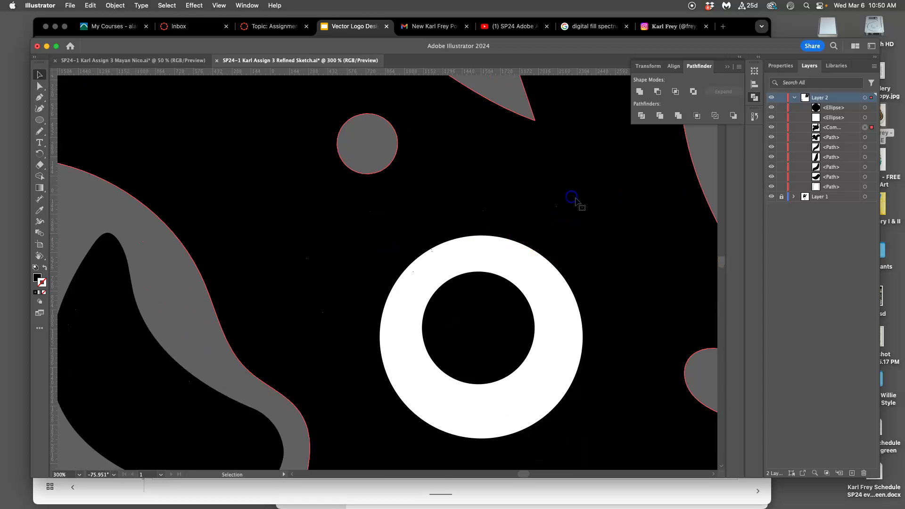
left_click(770, 127)
left_click(770, 127)
left_click(864, 127)
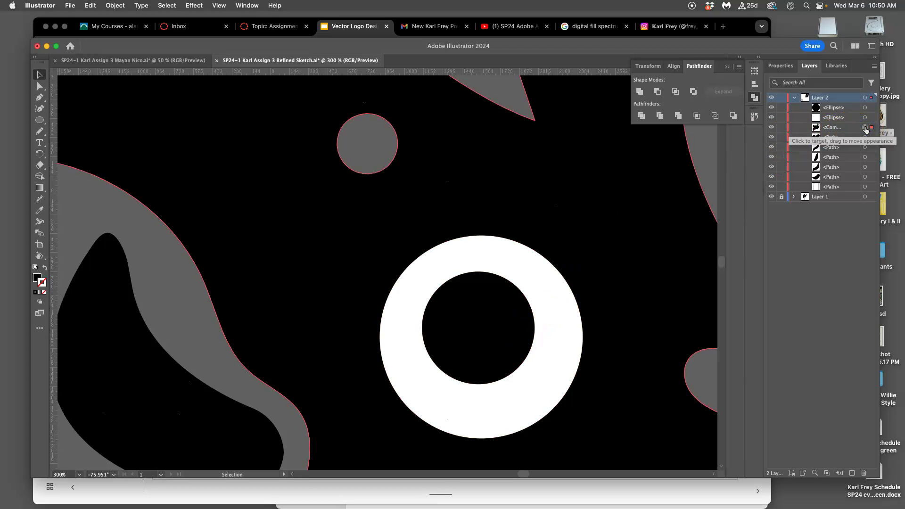
left_click(865, 118, "shift")
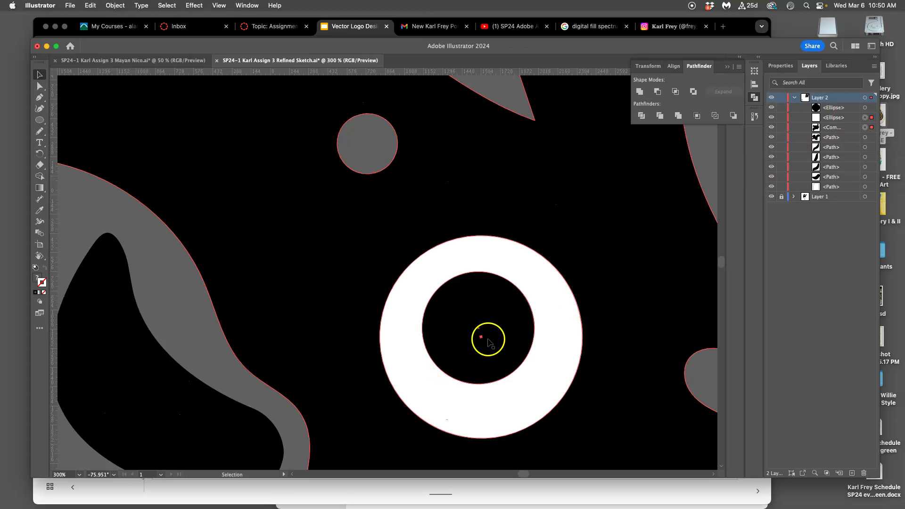
left_click(657, 92)
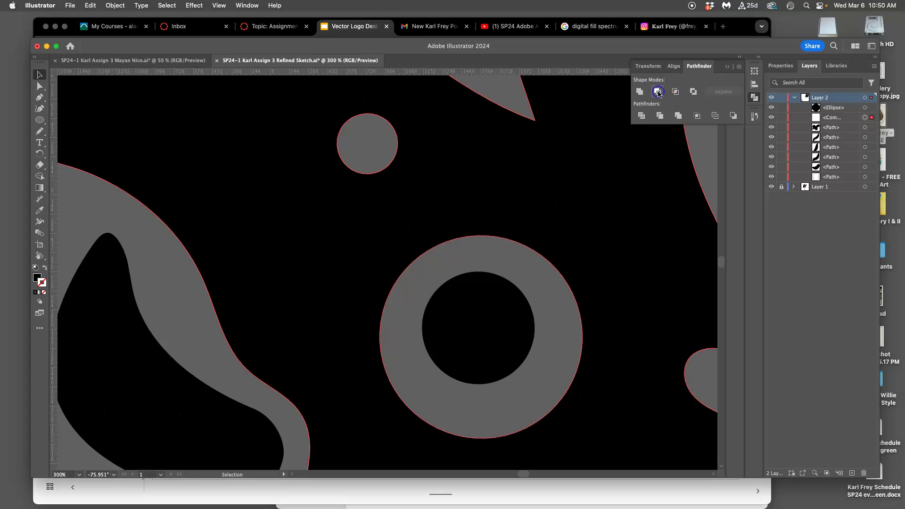
Move the inner black circle slightly so that it sits centred inside the round eye cutout.
left_click(516, 333)
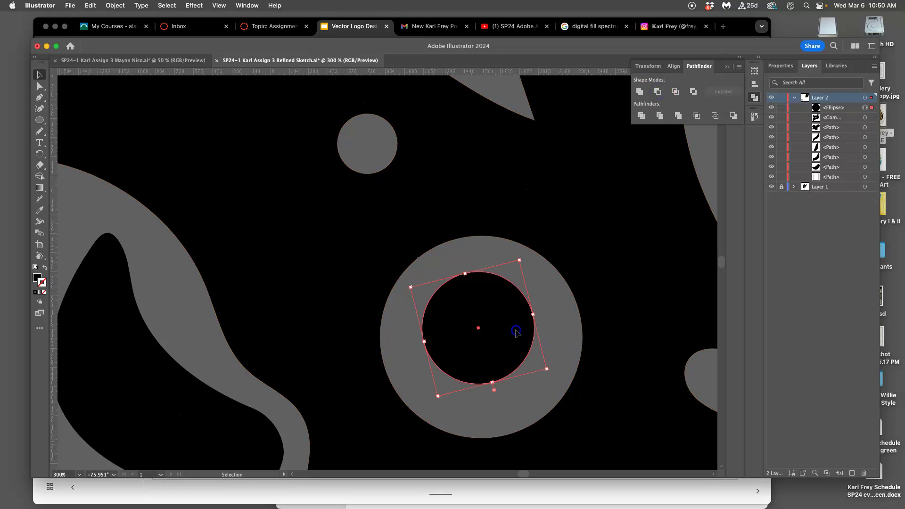
key("super+minus")
key("super+minus")
key("super+minus")
key("super+minus")
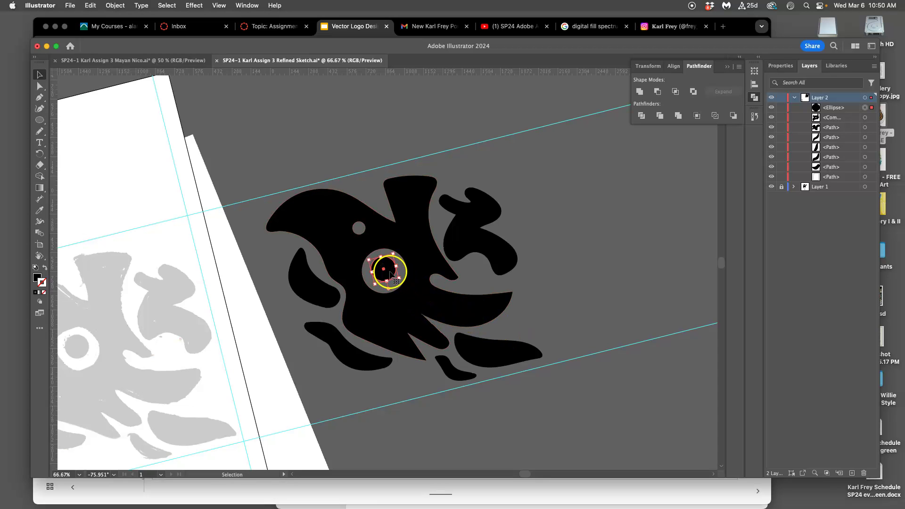
left_click_drag(389, 272, 391, 274)
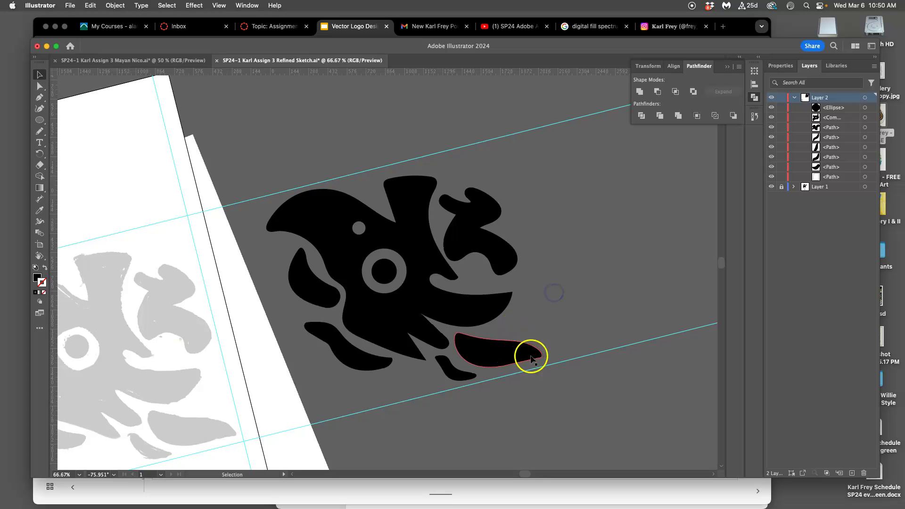
Select all the traced logo shapes and move them together back onto the artboard over the grey sketch.
scroll(549, 364, "left", 5)
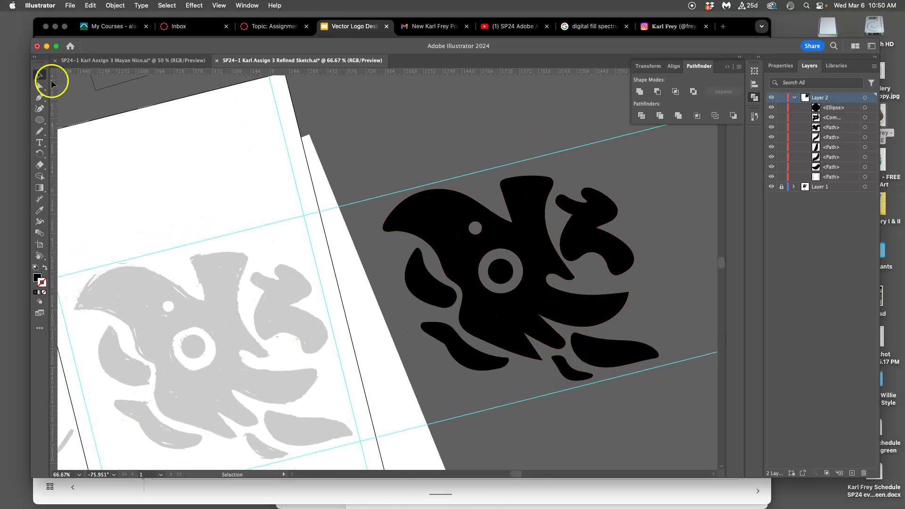
key("super+a")
mouse_move(584, 307)
left_mouse_down()
mouse_move(348, 337)
mouse_move(283, 369)
mouse_move(278, 389)
left_mouse_up()
scroll(484, 309, "left", 10)
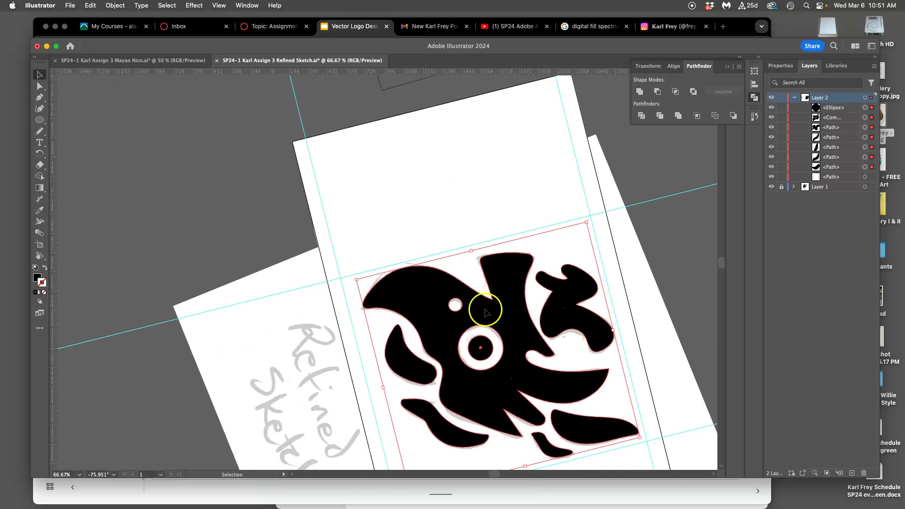
scroll(458, 304, "down", 1)
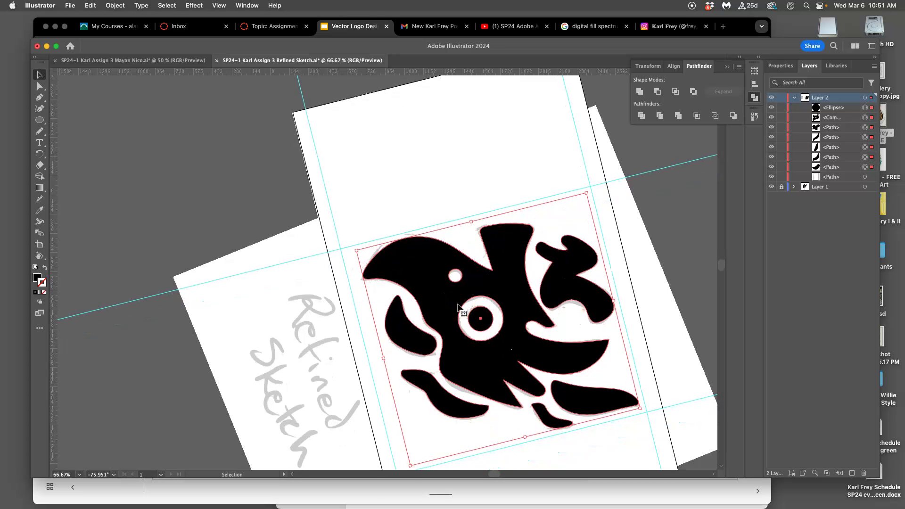
Reset the canvas rotation to 0° and bring the whole artboard into view.
double_click(40, 256)
scroll(335, 210, "up", 5)
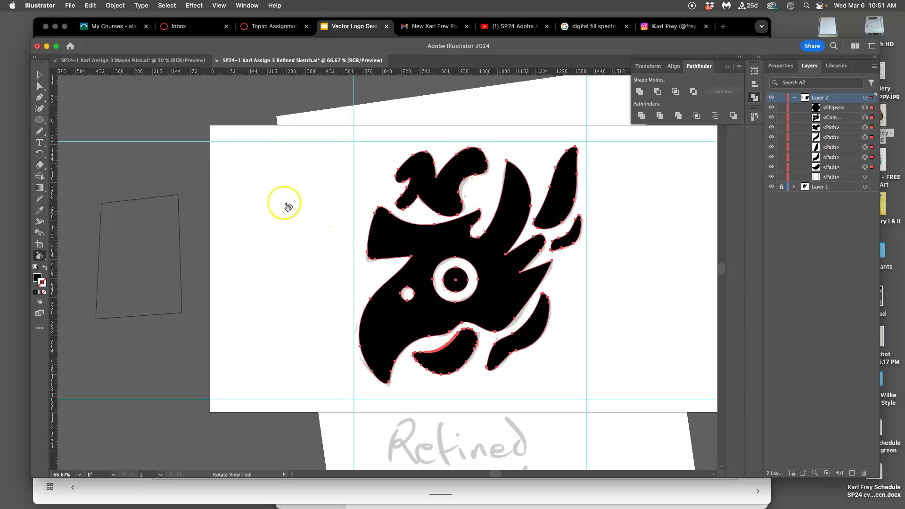
scroll(256, 203, "right", 1)
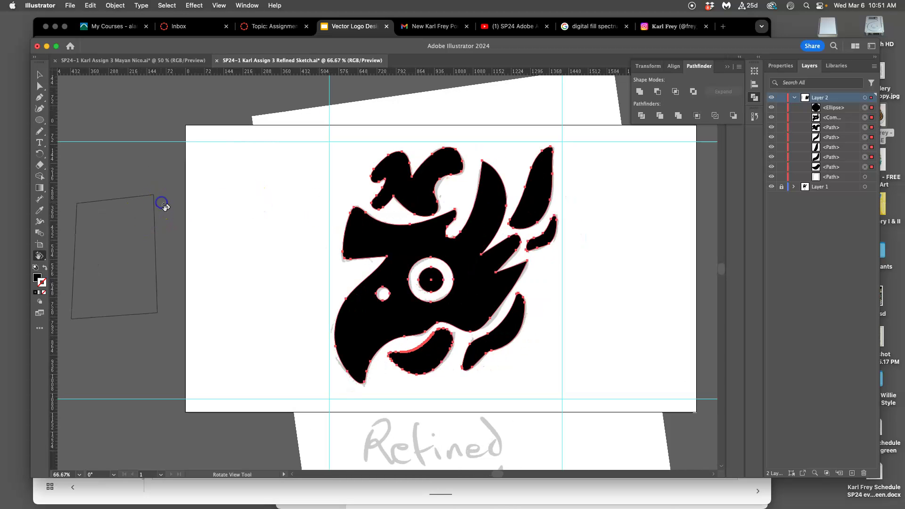
Deselect the logo shapes and hide the sketch on Layer 1.
left_click(40, 86)
left_click(293, 201)
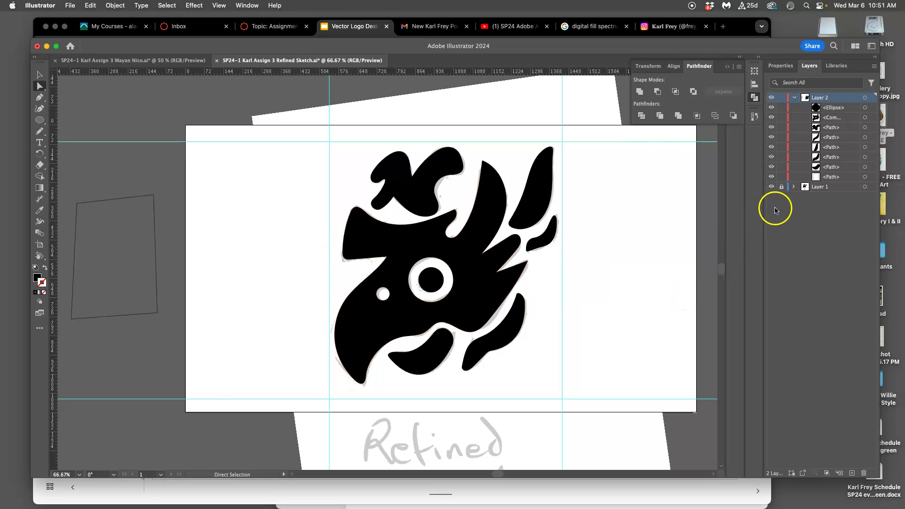
left_click(771, 188)
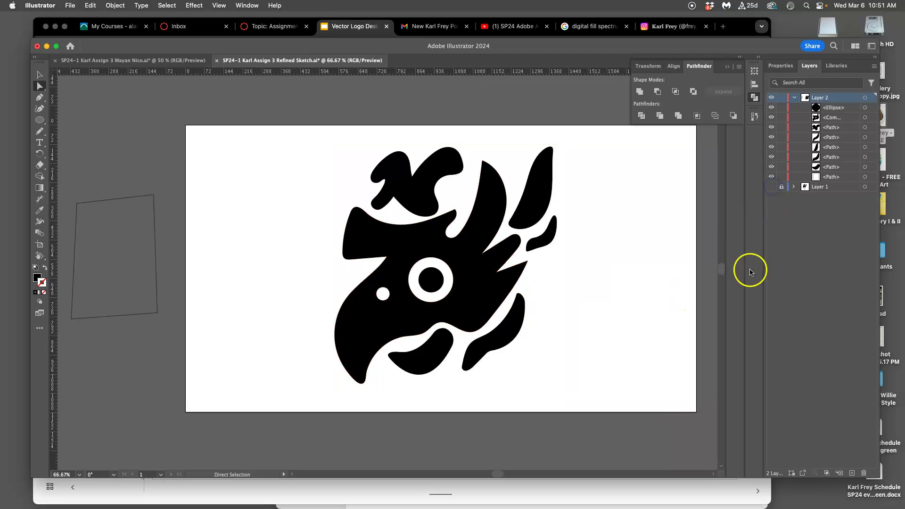
scroll(716, 297, "right", 2)
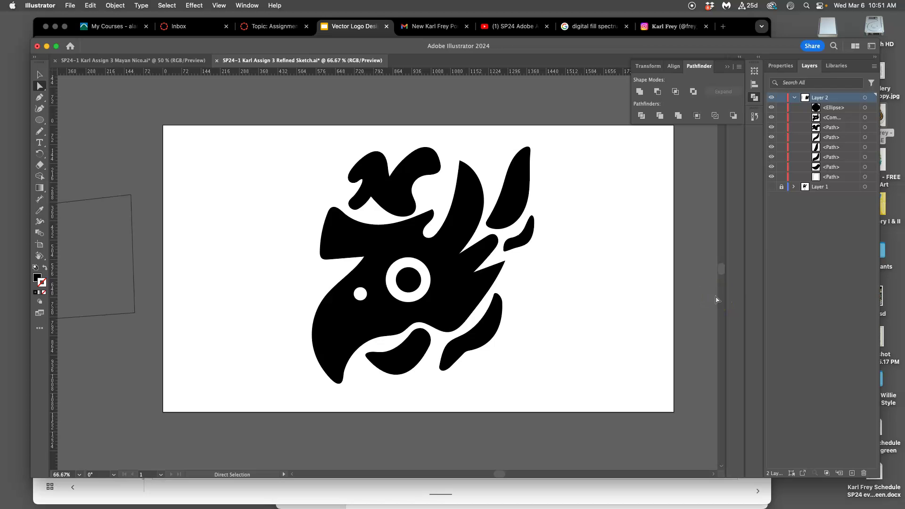
Examine the curves and corner points of the crest shape and nearby feathers at 600% zoom.
key("super+equal")
key("super+equal")
key("super+equal")
key("super+equal")
key("super+equal")
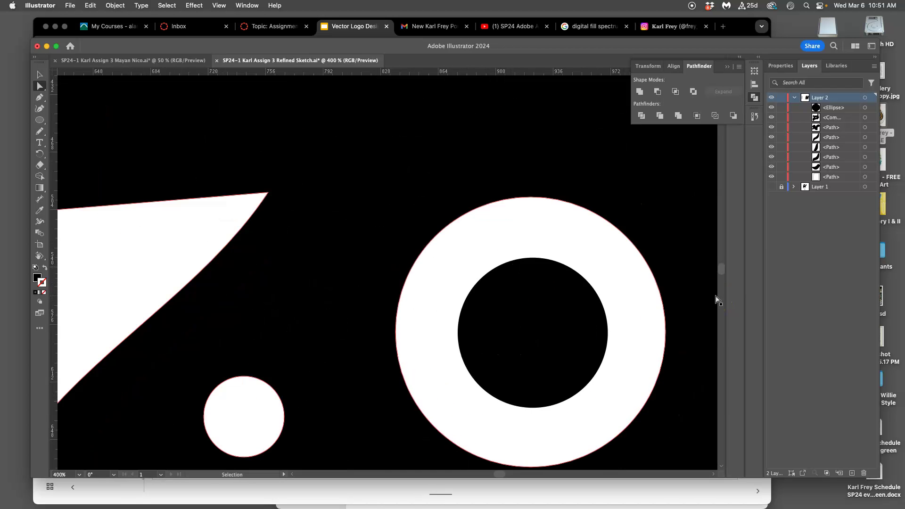
key("super+equal")
scroll(615, 280, "up", 12)
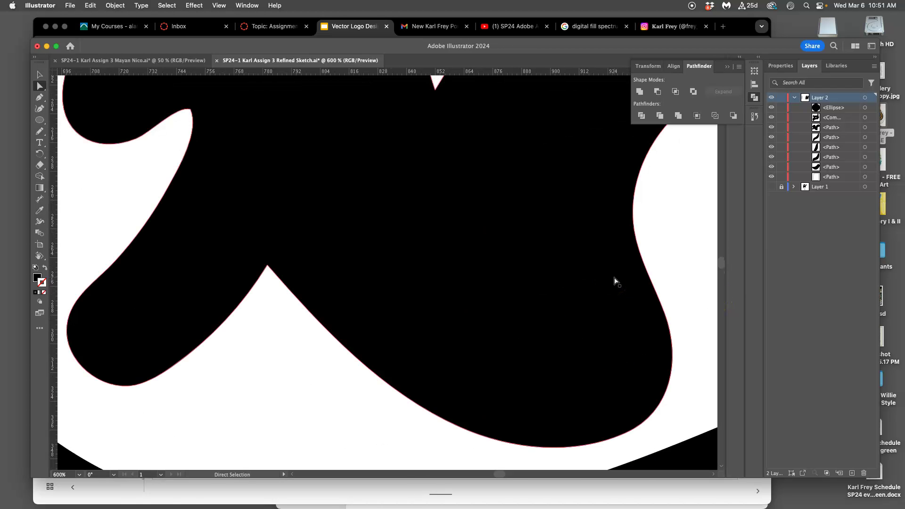
scroll(615, 281, "right", 12)
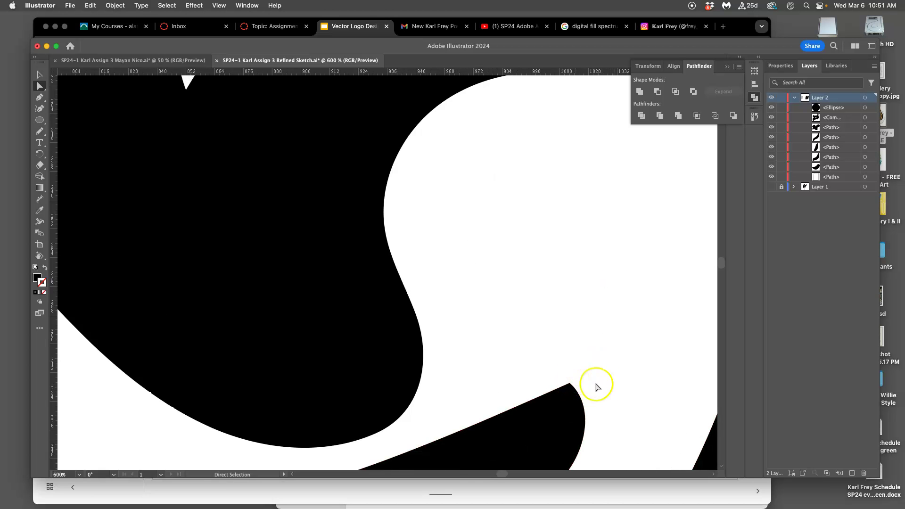
scroll(596, 387, "down", 14)
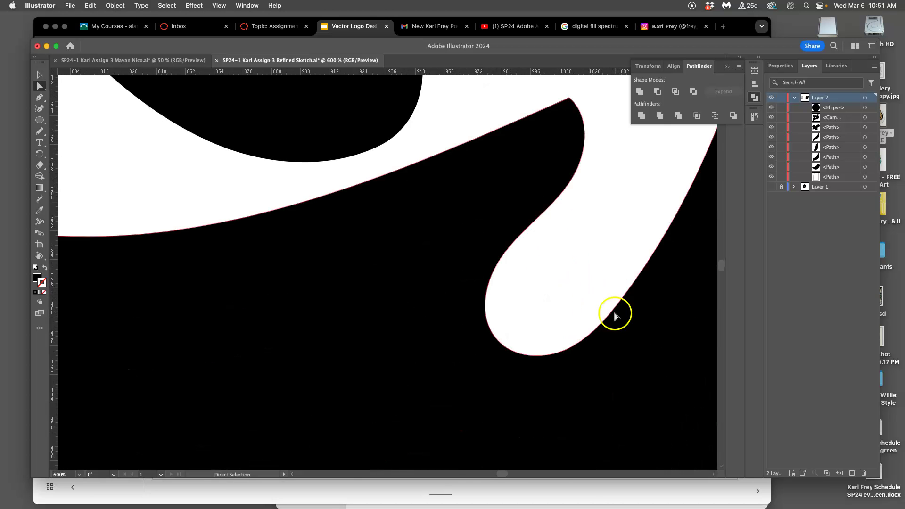
scroll(614, 315, "right", 19)
scroll(611, 314, "left", 7)
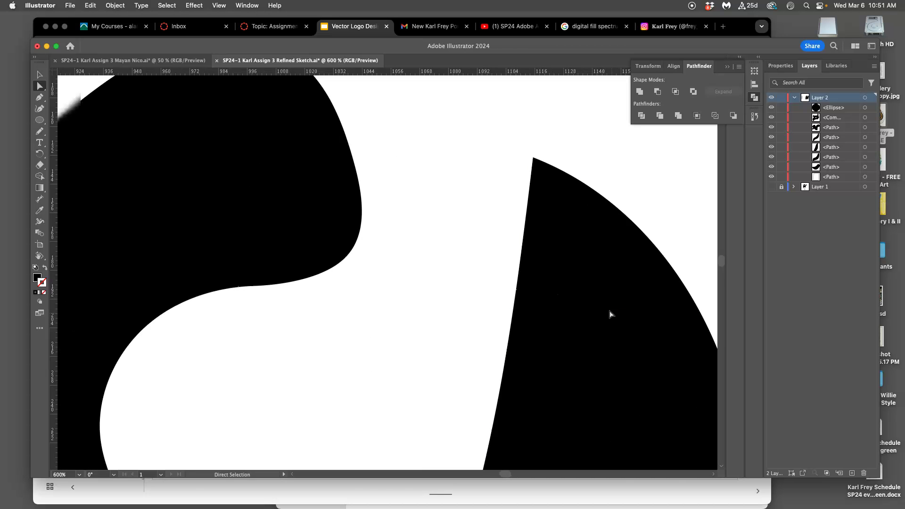
scroll(495, 160, "left", 10)
scroll(458, 164, "left", 20)
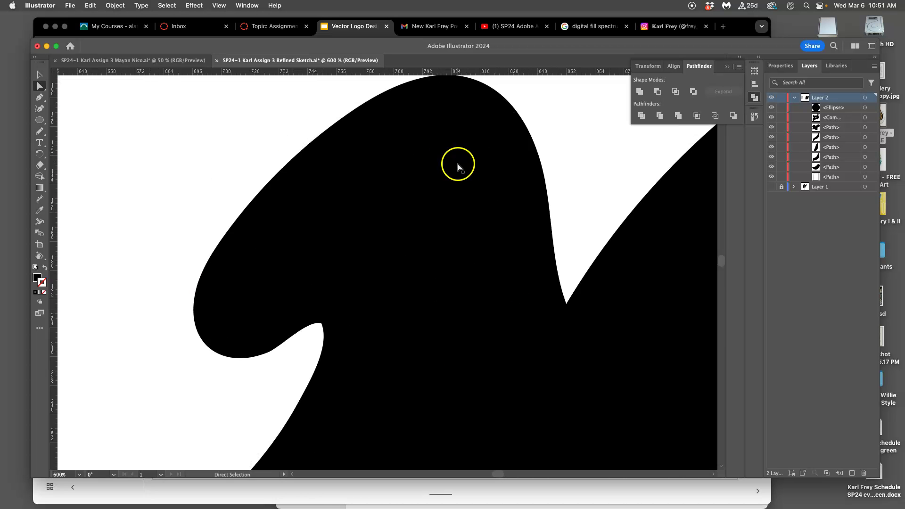
scroll(437, 309, "down", 10)
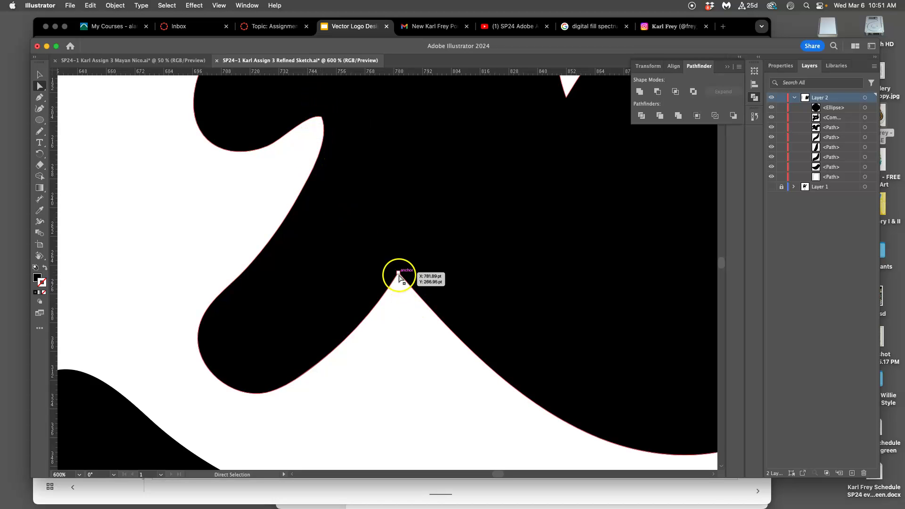
Inspect the edges of the body and the lower feather shapes up close, and view the whole logo at 50%.
scroll(404, 320, "down", 7)
scroll(404, 319, "right", 6)
scroll(404, 319, "down", 20)
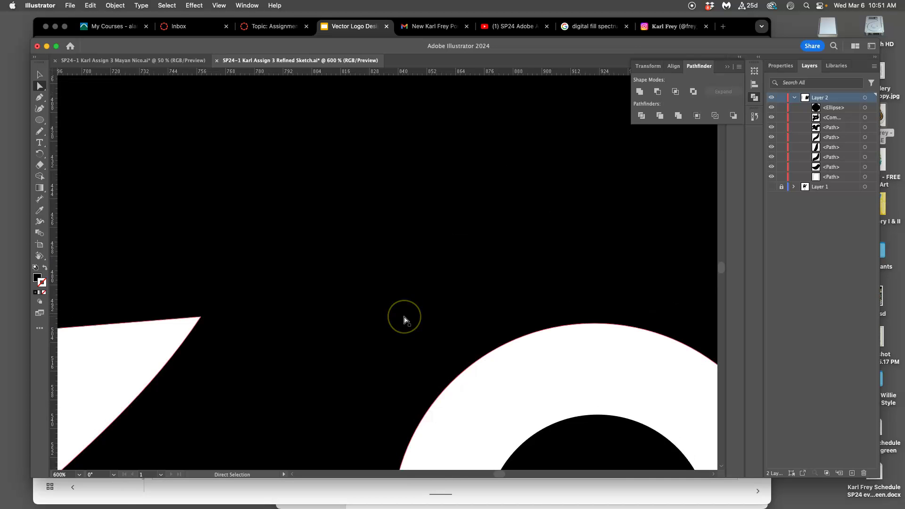
scroll(404, 319, "down", 5)
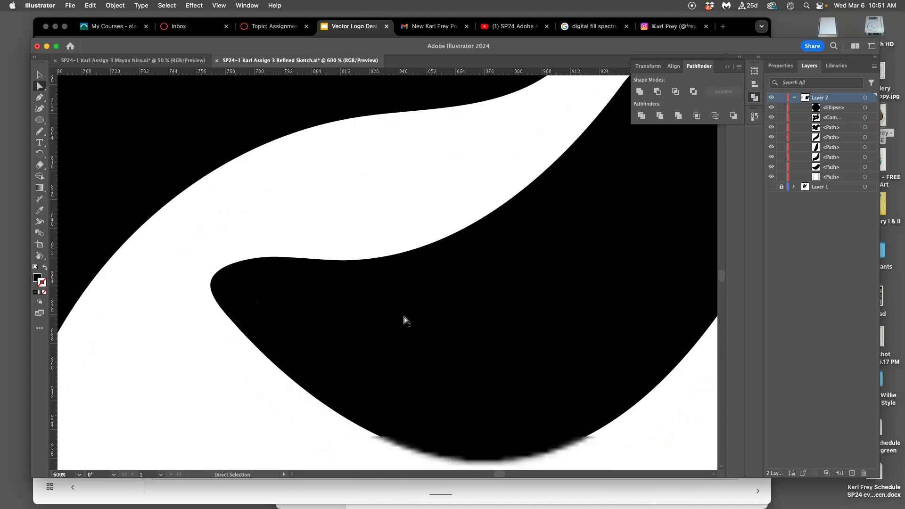
scroll(403, 319, "right", 20)
scroll(404, 320, "right", 10)
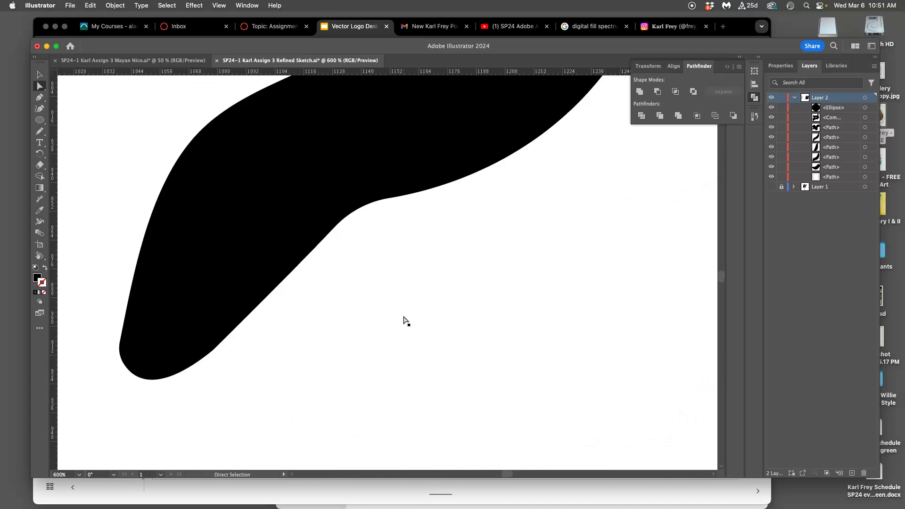
scroll(405, 296, "up", 15)
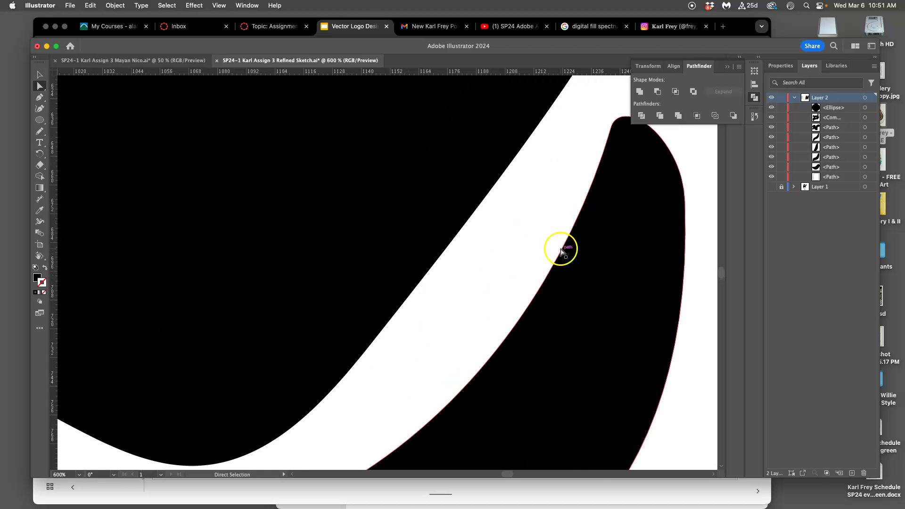
key("super+minus")
key("super+minus")
key("super+minus")
key("super+minus")
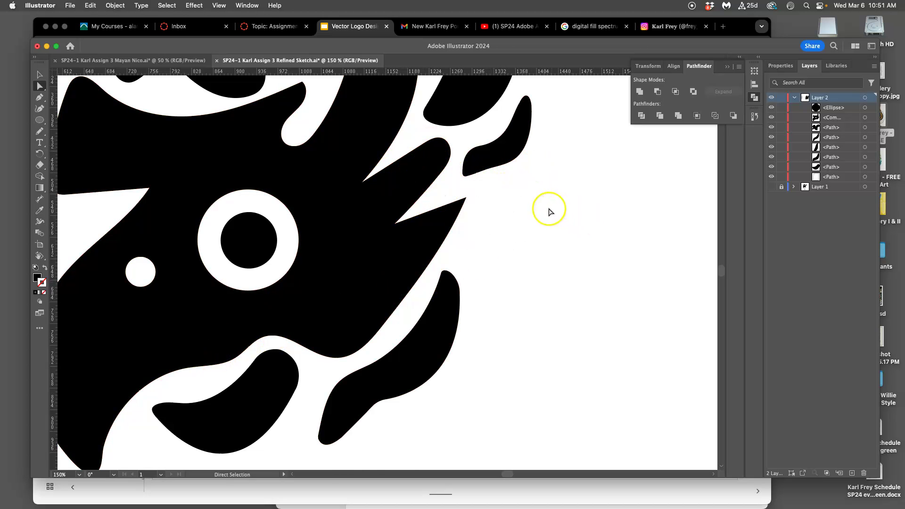
scroll(548, 209, "up", 3)
key("super+minus")
key("super+minus")
key("super+minus")
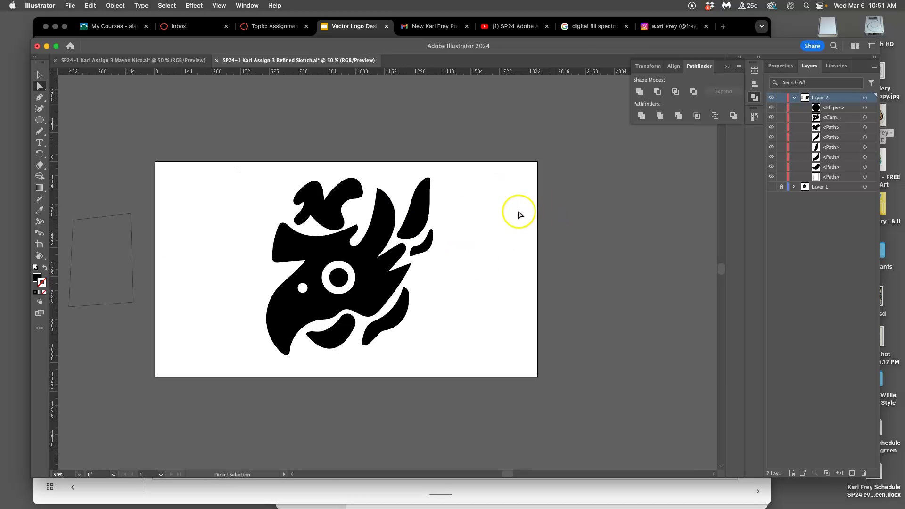
Delete the stray unfilled four-sided outline lying beside the artboard.
scroll(514, 214, "left", 4)
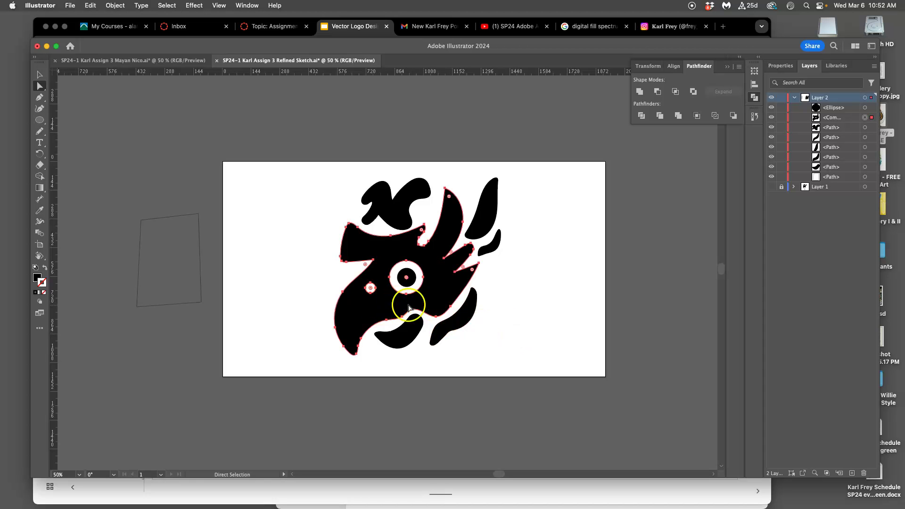
left_click(201, 264)
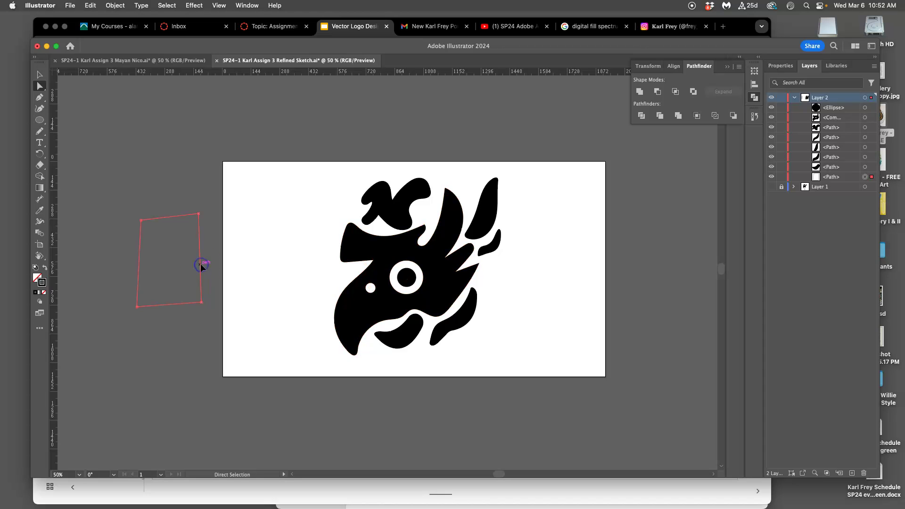
key("Delete")
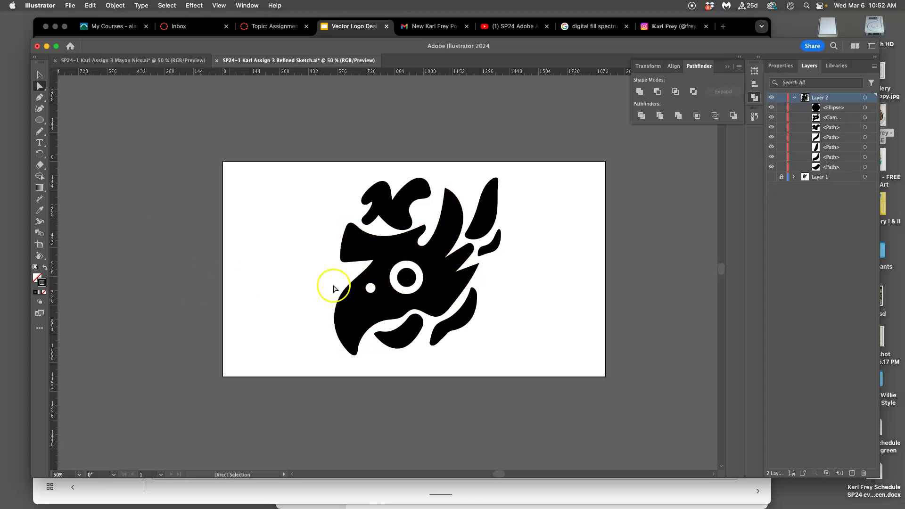
Remove the top anchor point of the small round hole in the bird's body with the Pen tool.
left_click(372, 286)
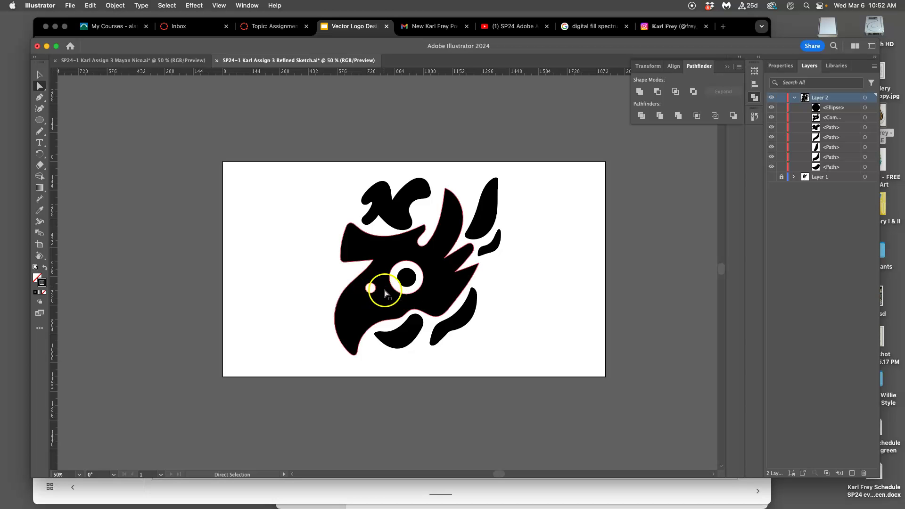
key("super+equal")
key("super+equal")
key("super+equal")
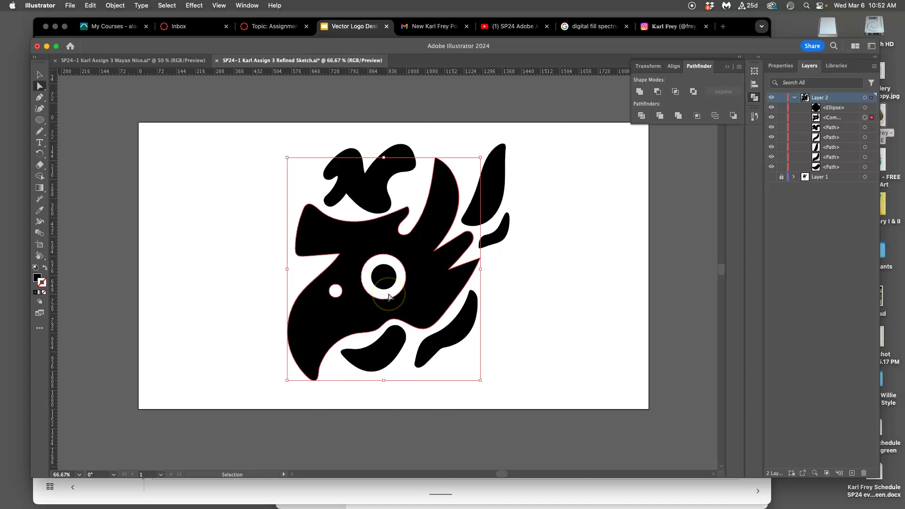
left_click(40, 99)
left_click(400, 304)
left_click(429, 325)
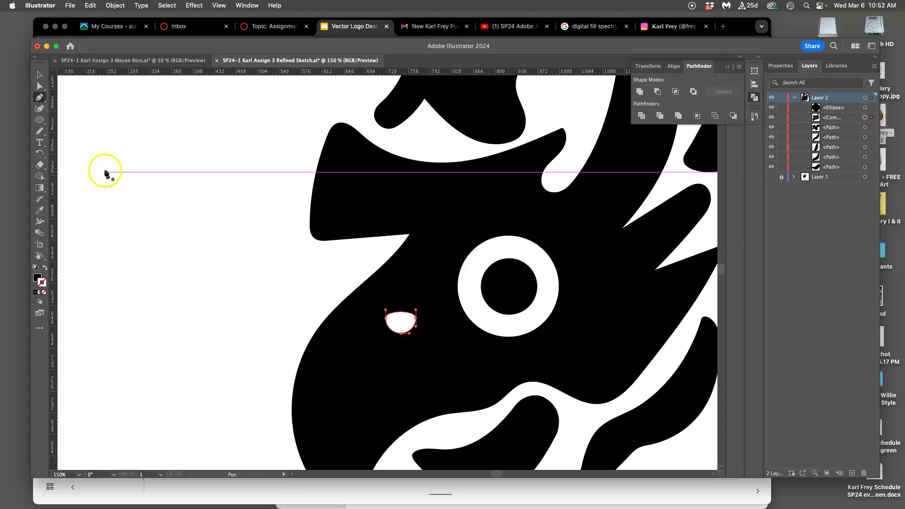
Configure the Blob Brush with a 45 pt size controlled by pressure and a 45 pt variation.
left_click(41, 134)
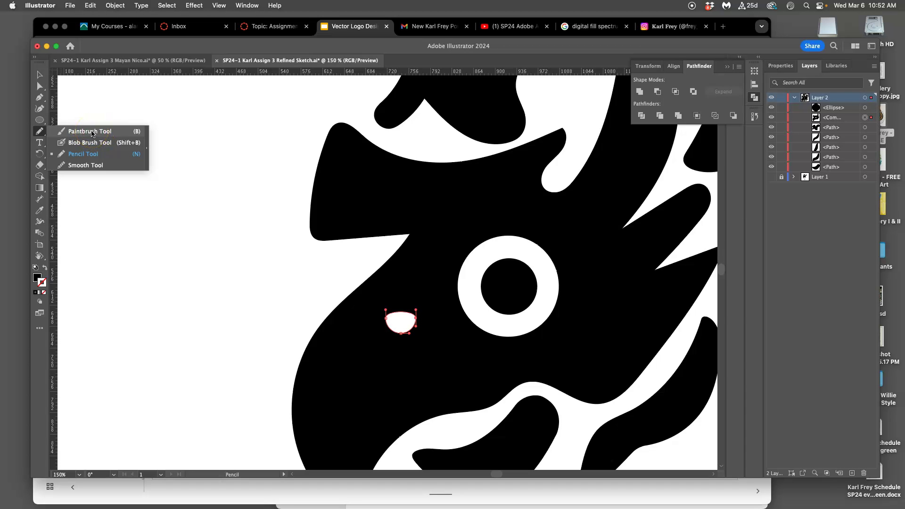
left_click(83, 143)
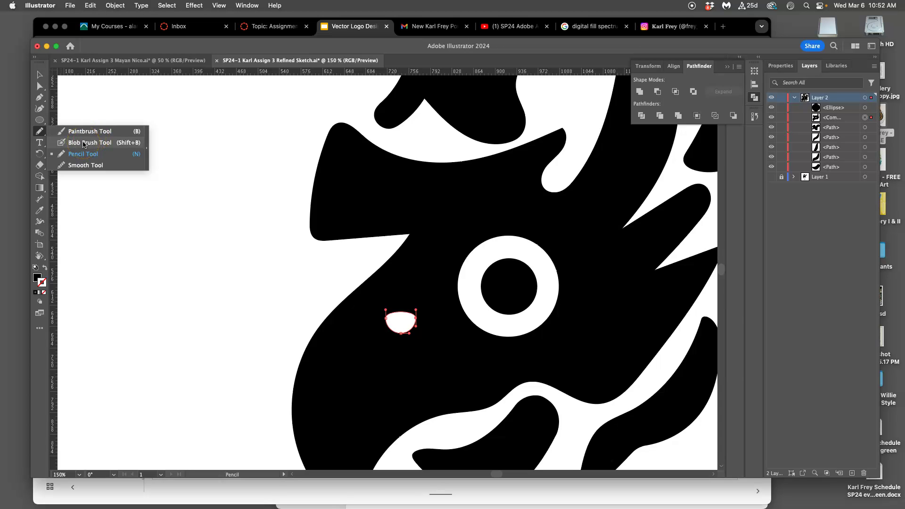
left_click(83, 143)
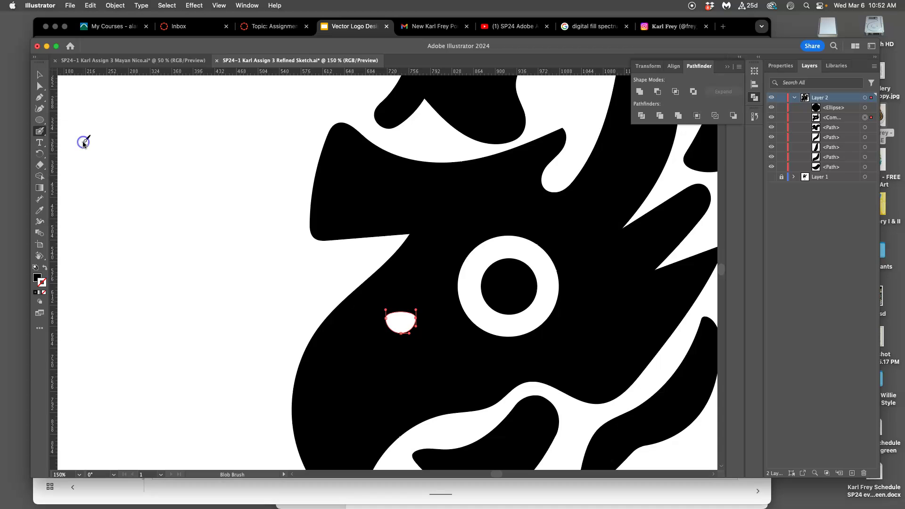
double_click(44, 133)
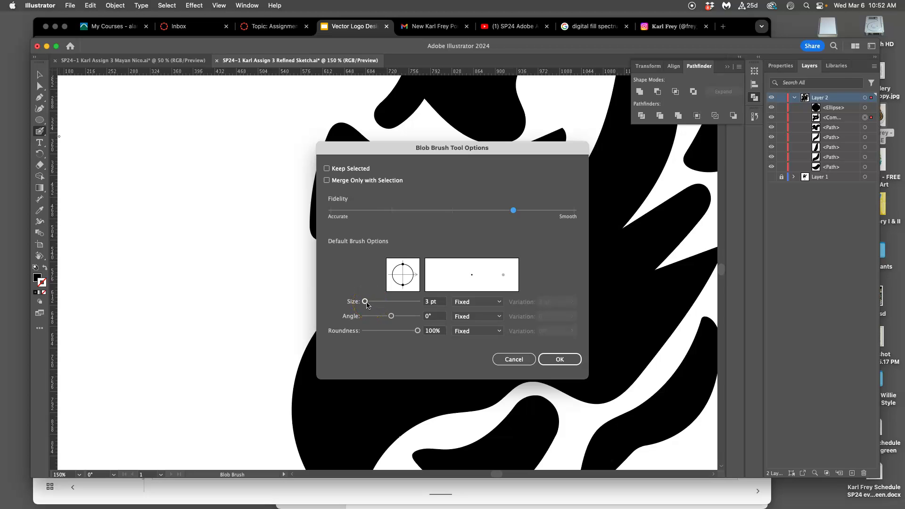
left_click_drag(366, 303, 378, 304)
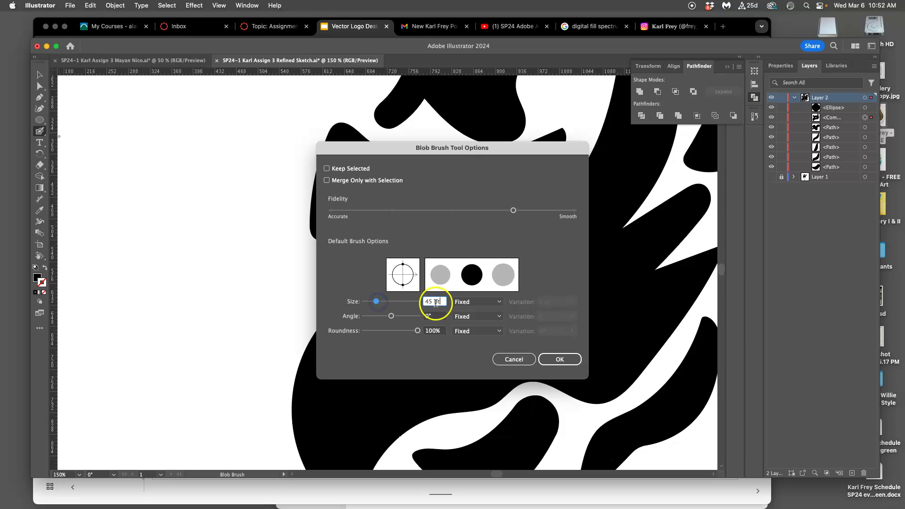
left_click(498, 302)
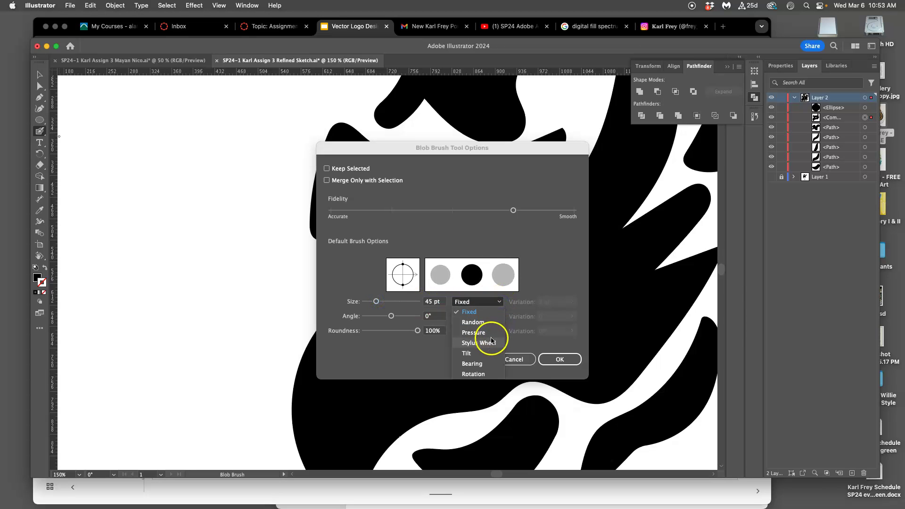
left_click(474, 332)
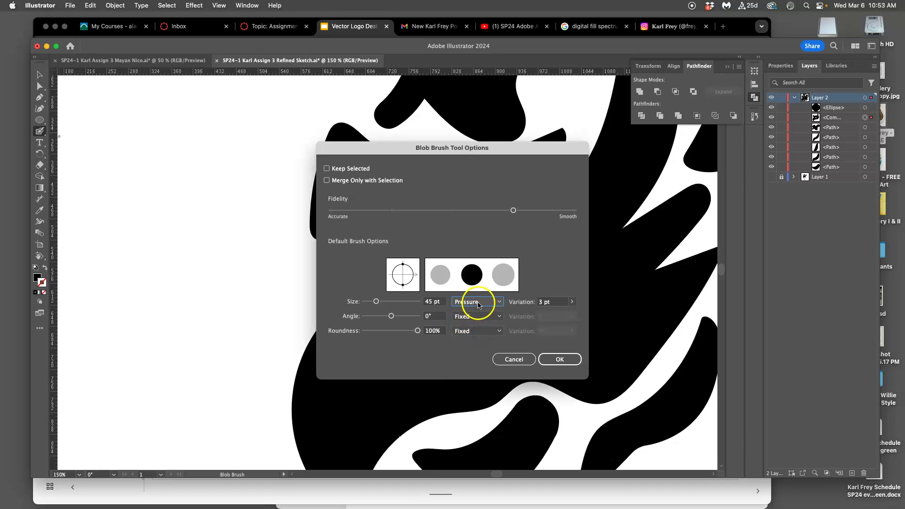
left_click(572, 302)
left_click_drag(537, 313, 545, 314)
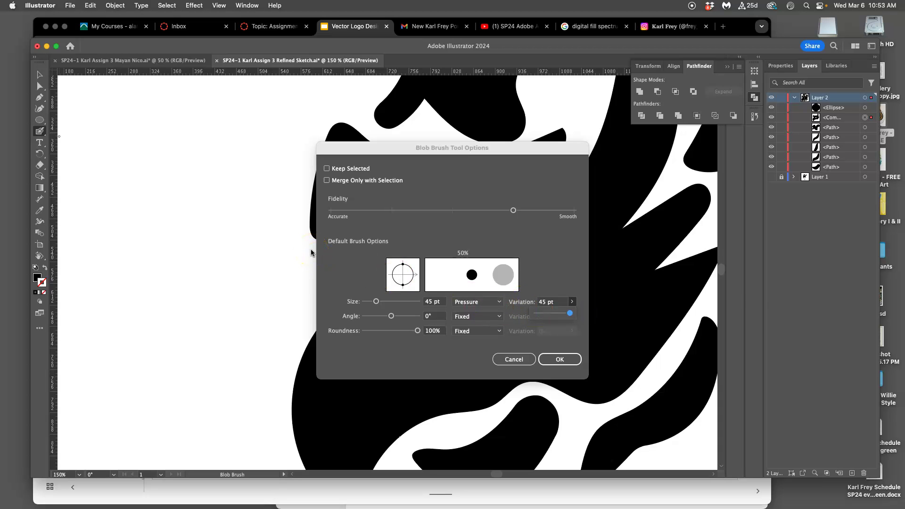
left_click(559, 359)
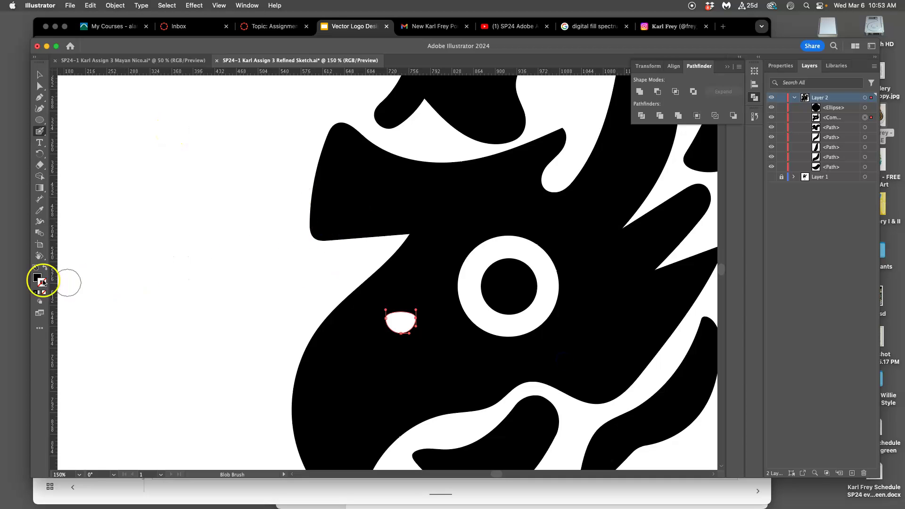
Paint overlapping black test strokes with the Blob Brush beside the bird, inspecting their merged outline and adding another stroke across it.
left_click_drag(226, 113, 190, 149)
left_click_drag(190, 155, 188, 165)
mouse_move(200, 173)
left_mouse_down()
mouse_move(177, 256)
mouse_move(224, 321)
mouse_move(158, 366)
mouse_move(132, 273)
mouse_move(135, 186)
mouse_move(158, 132)
mouse_move(178, 186)
mouse_move(164, 240)
mouse_move(213, 264)
mouse_move(215, 135)
mouse_move(231, 314)
mouse_move(154, 344)
mouse_move(195, 193)
mouse_move(111, 146)
left_mouse_up()
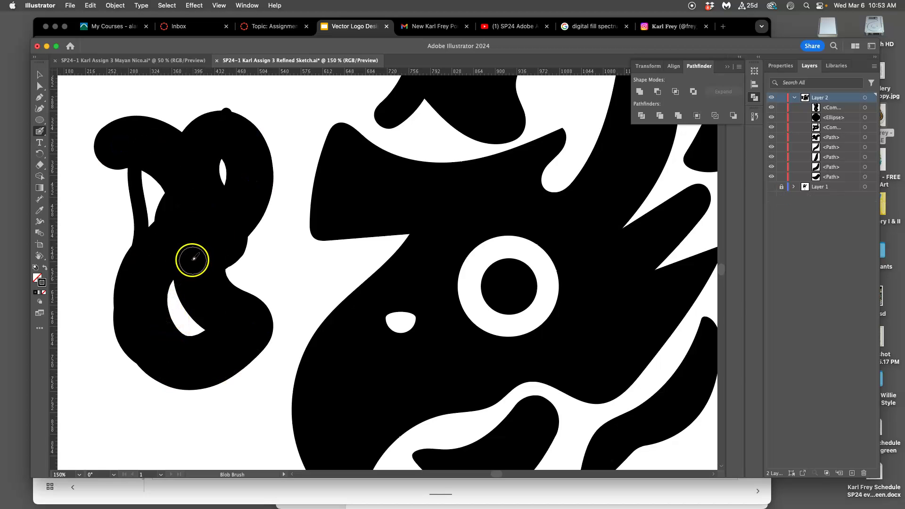
key("a")
left_click(193, 216)
key("shift+b")
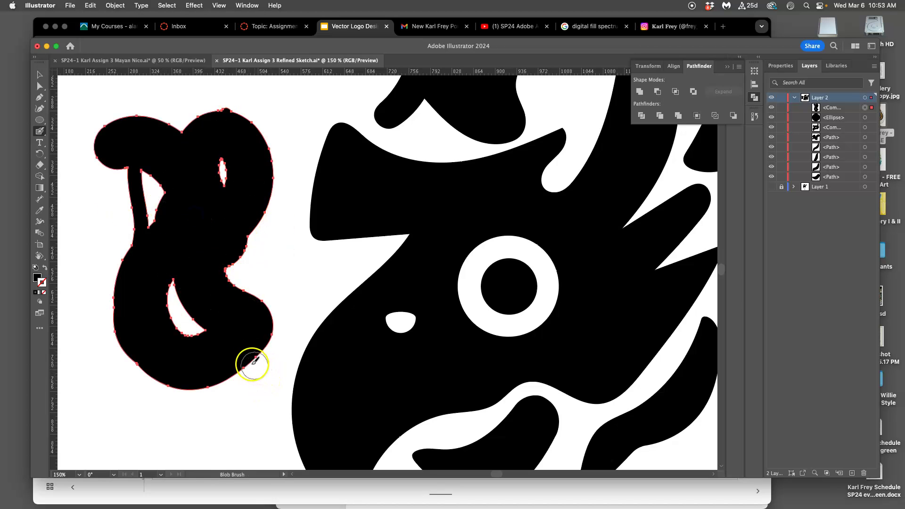
mouse_move(126, 400)
left_mouse_down()
mouse_move(141, 346)
mouse_move(189, 299)
mouse_move(262, 277)
left_mouse_up()
key("a")
key("shift+b")
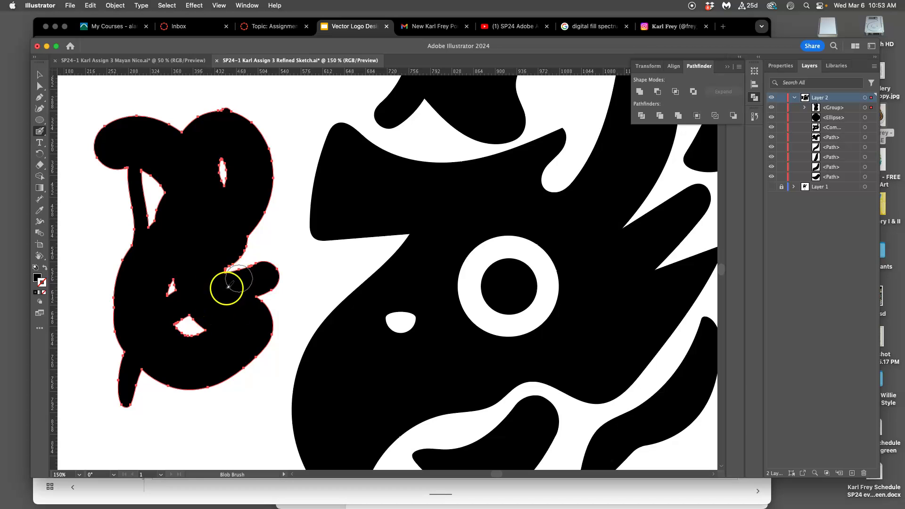
Undo all the Blob Brush test strokes beside the bird.
key("super+z")
key("super+z")
key("super+z")
key("super+z")
key("super+z")
key("super+z")
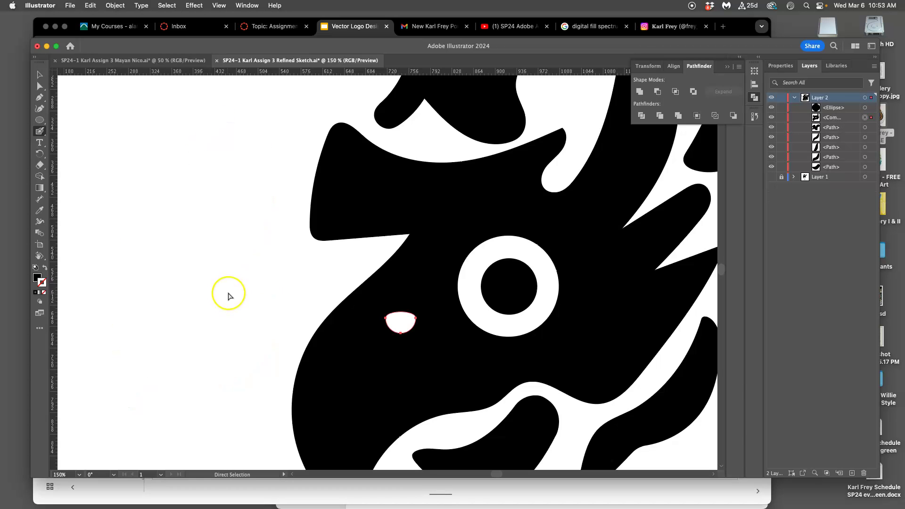
Select the bird's body and fill in its small misshapen hole with the Blob Brush.
left_click(418, 288)
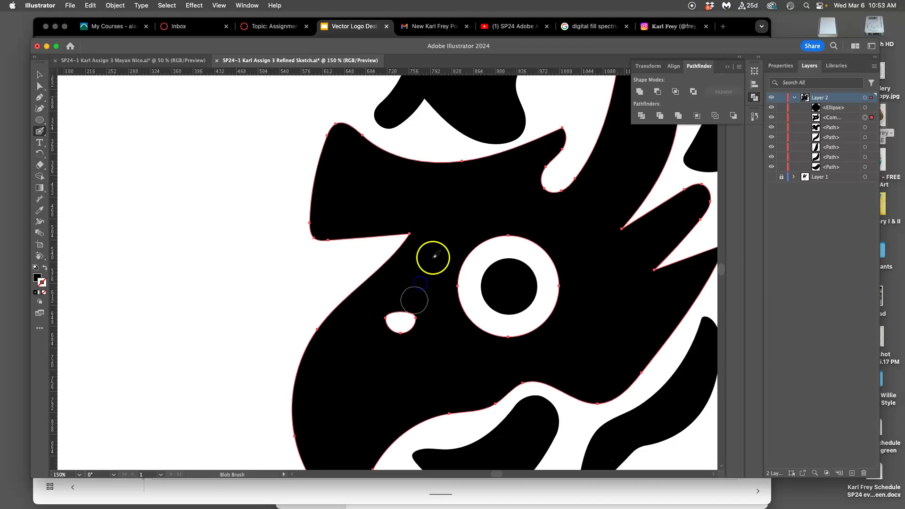
left_click_drag(419, 296, 391, 313)
key("bracketright")
key("bracketright")
key("bracketright")
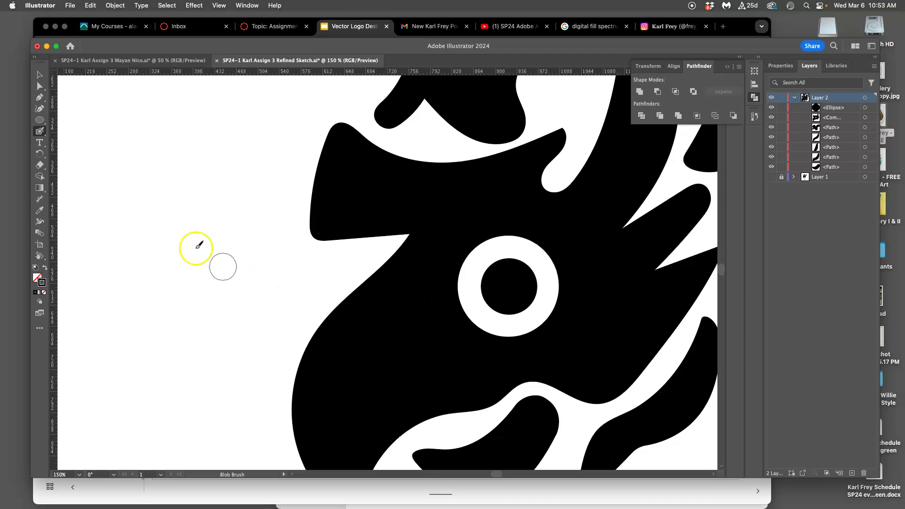
Configure the Eraser with a 93° angle, a 75 pt size controlled by pressure, and a larger size variation.
left_click(40, 166)
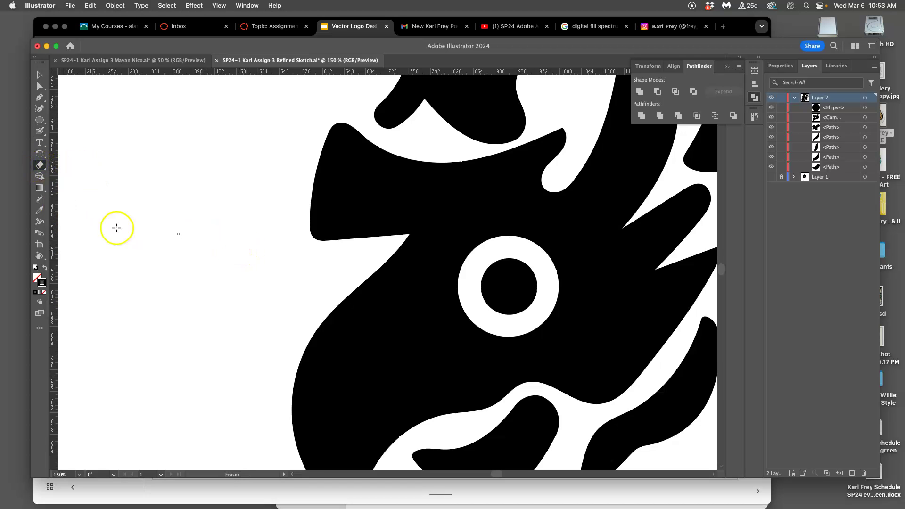
double_click(40, 166)
left_click_drag(387, 222, 398, 222)
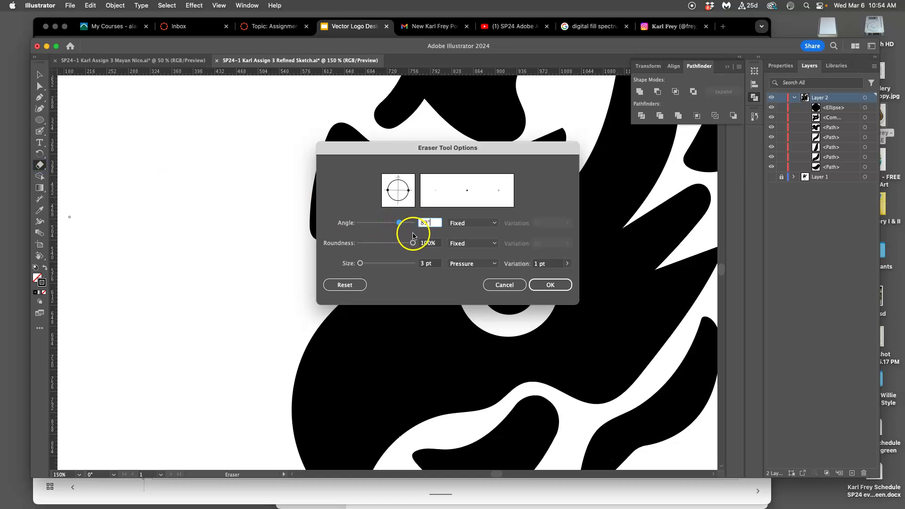
left_click(361, 263)
left_click(401, 222)
left_click_drag(361, 262, 382, 264)
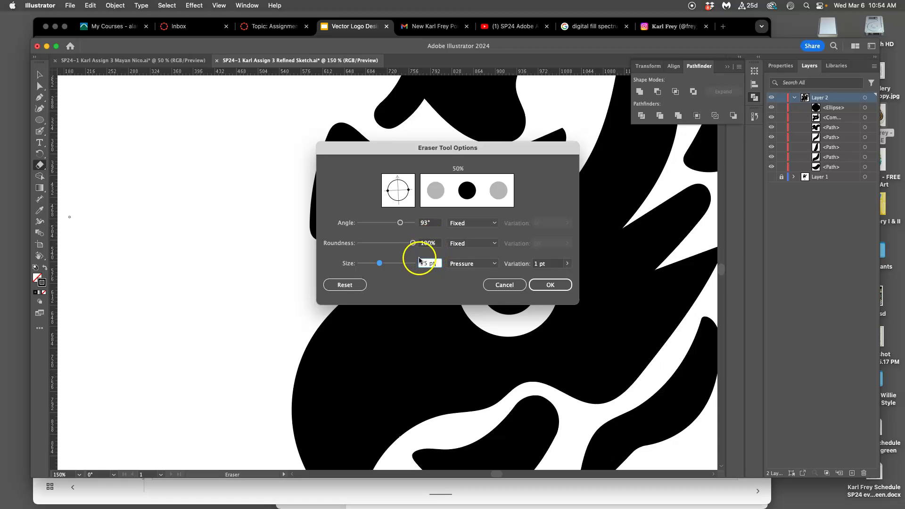
left_click(567, 262)
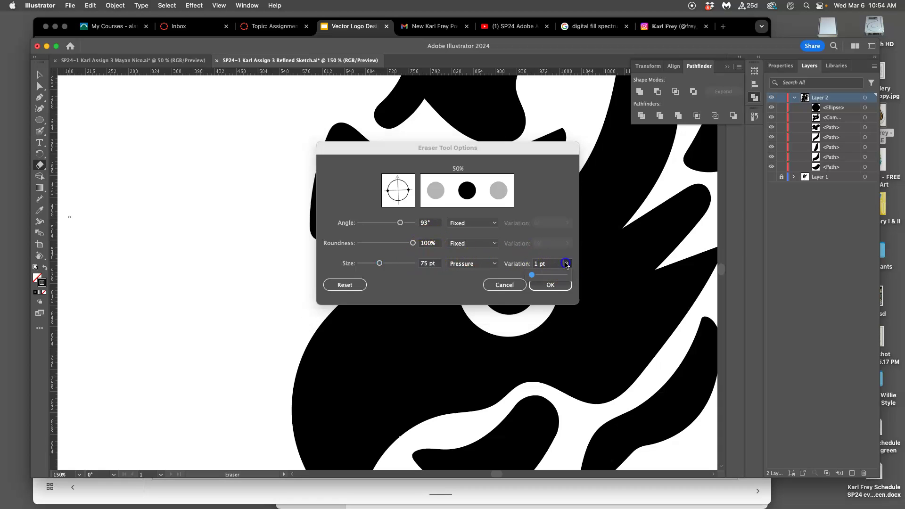
left_click_drag(534, 274, 577, 271)
left_click(551, 287)
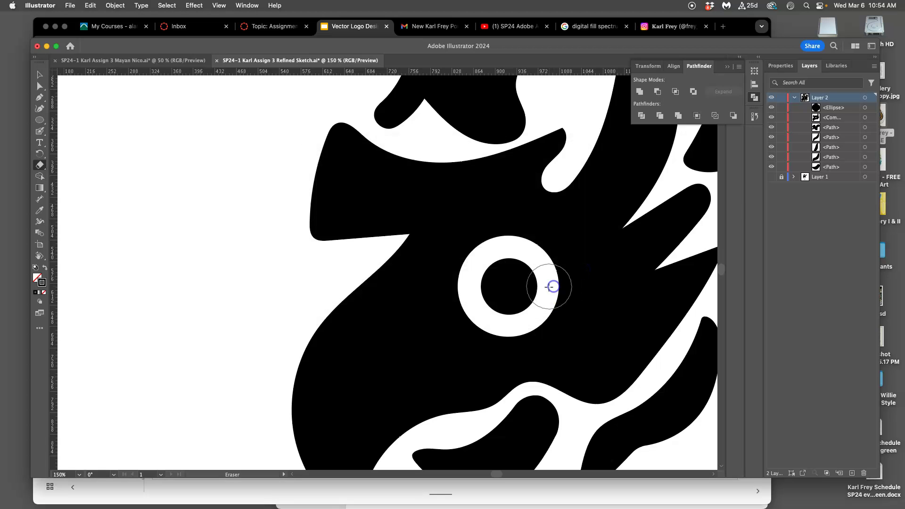
Erase a new small round hole in the bird's beak and view the whole logo at 50%.
left_click(368, 353)
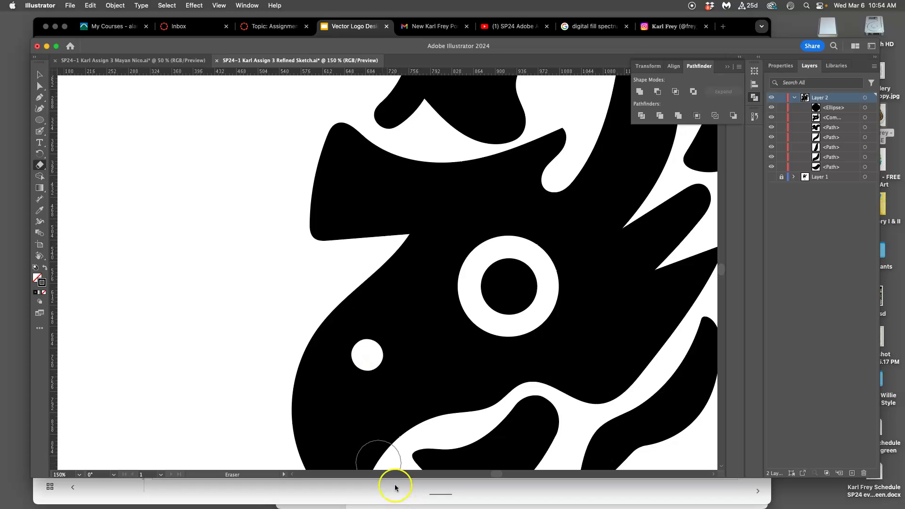
key("super")
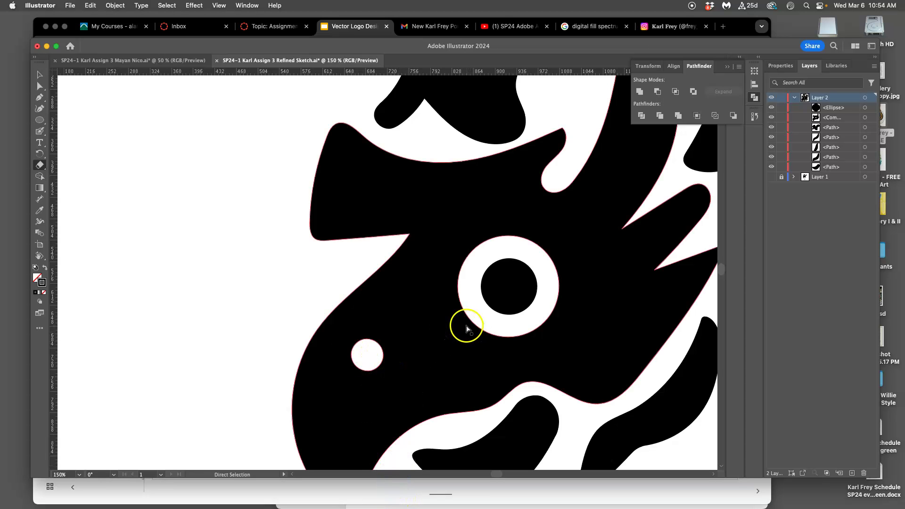
key("super+minus")
key("super+minus")
key("super+minus")
Move the bird's body partly off the artboard to check its cutouts, undo the move, and deselect everything.
left_click(40, 75)
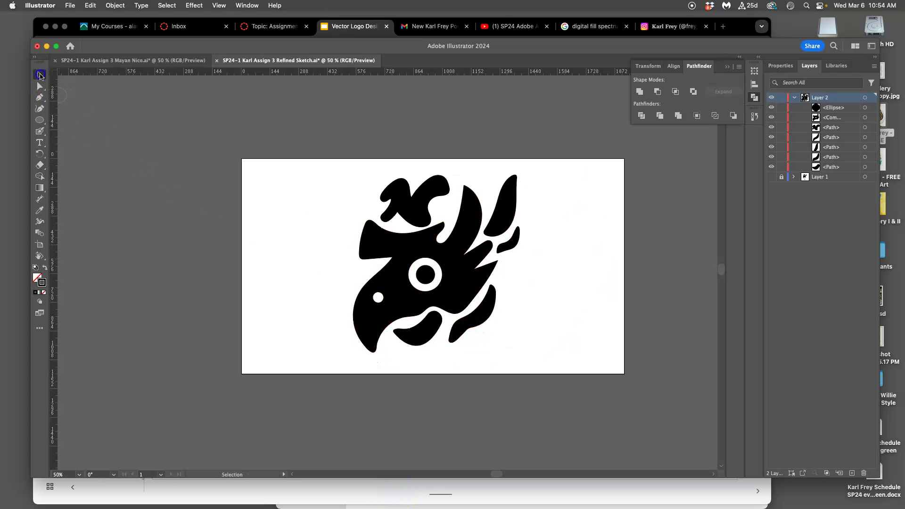
left_click_drag(395, 274, 428, 407)
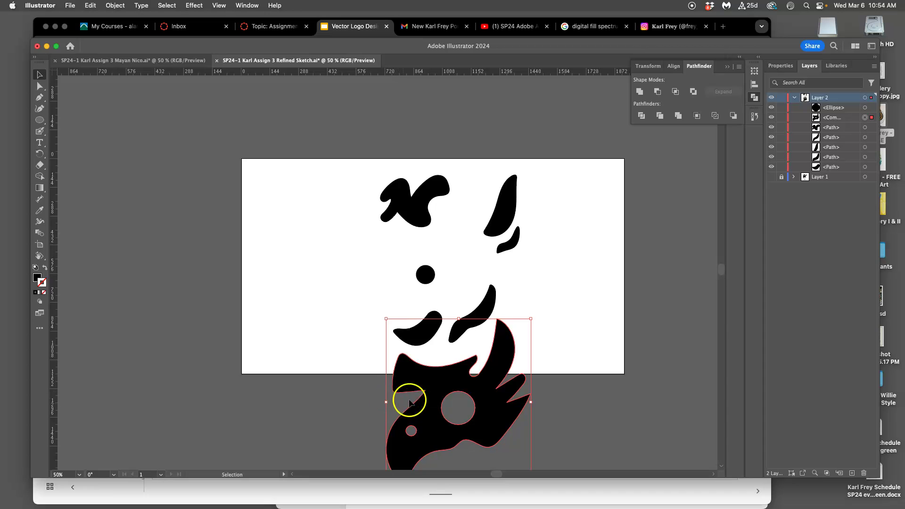
key("cmd+z")
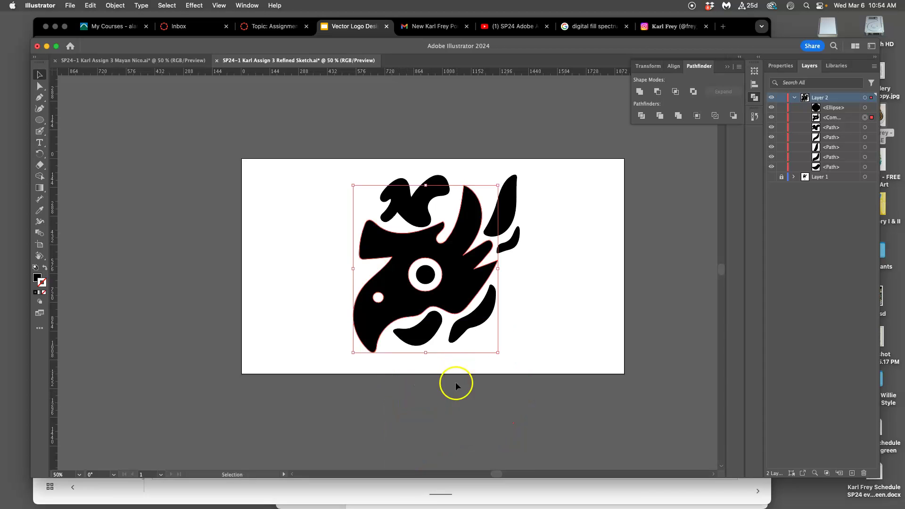
left_click(456, 395)
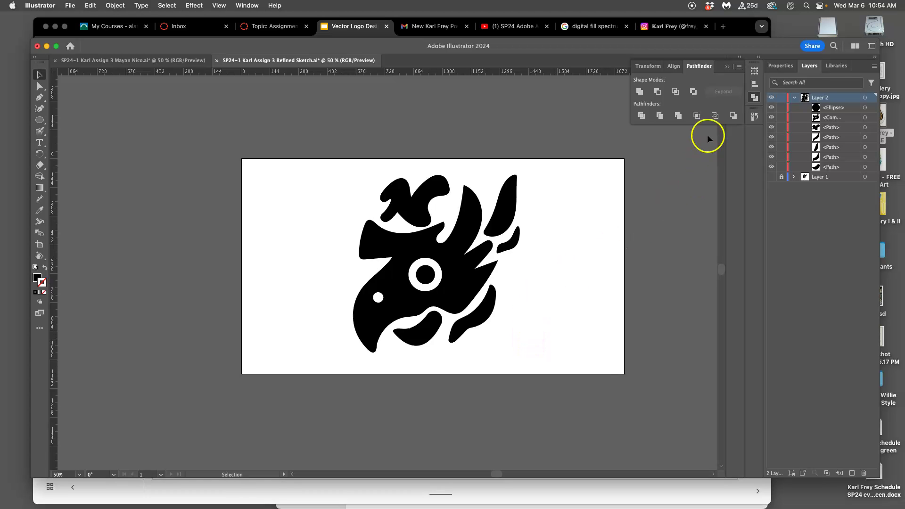
Open and enlarge the edit history, review the earlier Subtract and Move states, and return to the second Eraser state.
left_click(754, 117)
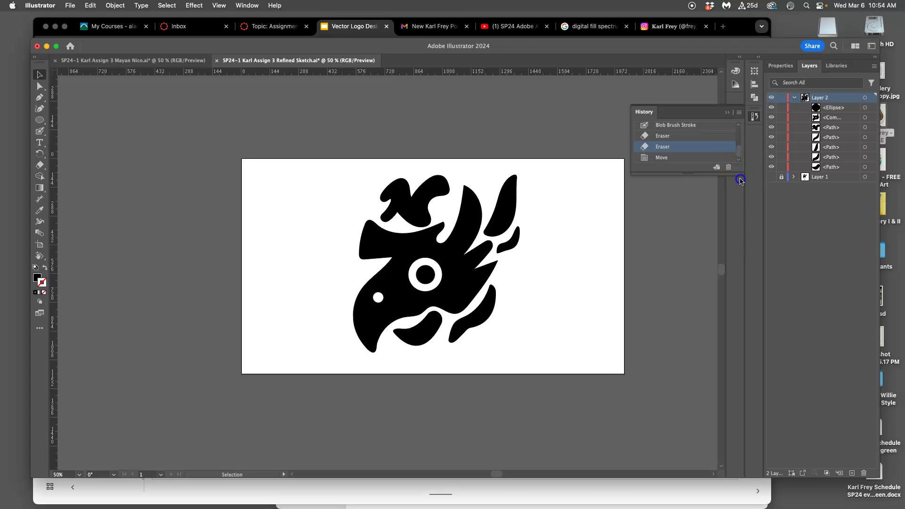
left_click_drag(740, 171, 740, 364)
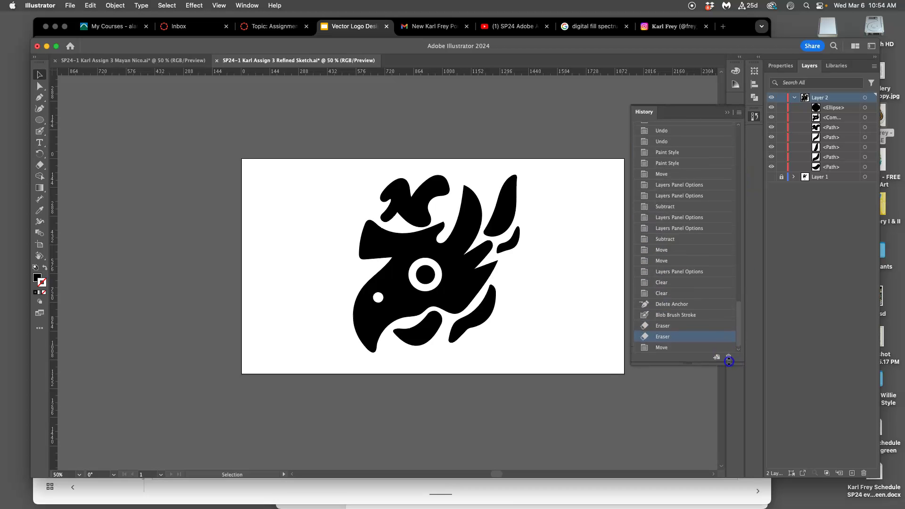
left_click(668, 237)
left_click(668, 228)
left_click(666, 249)
left_click(666, 261)
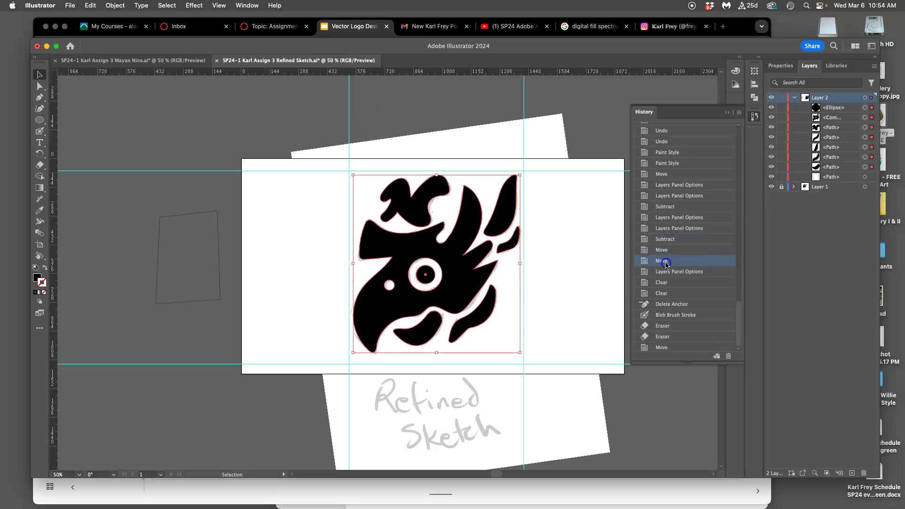
left_click(664, 347)
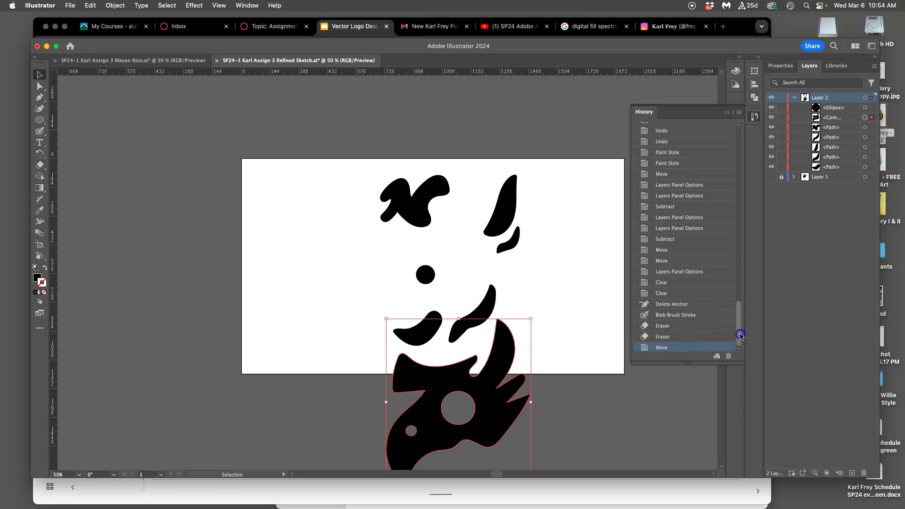
left_click(684, 335)
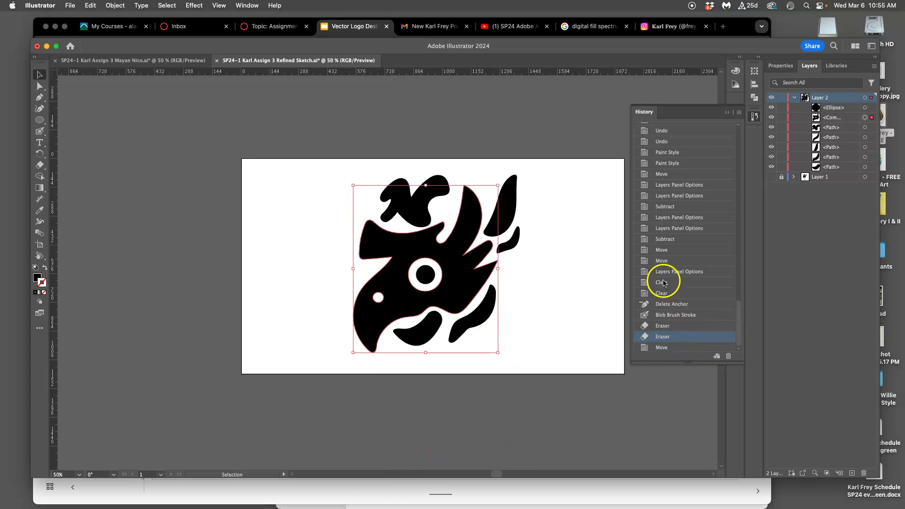
Compare the earlier Move and both Clear states in the edit history with the second Eraser state.
left_click(662, 260)
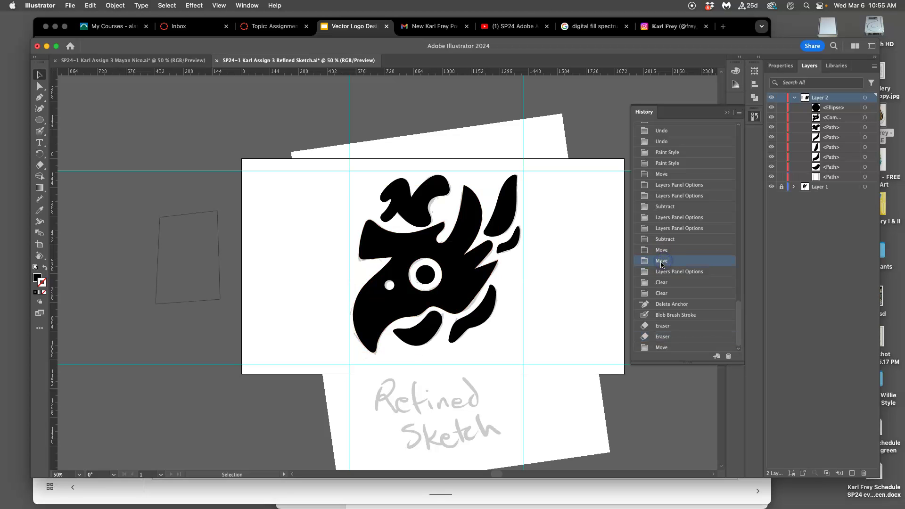
left_click(660, 282)
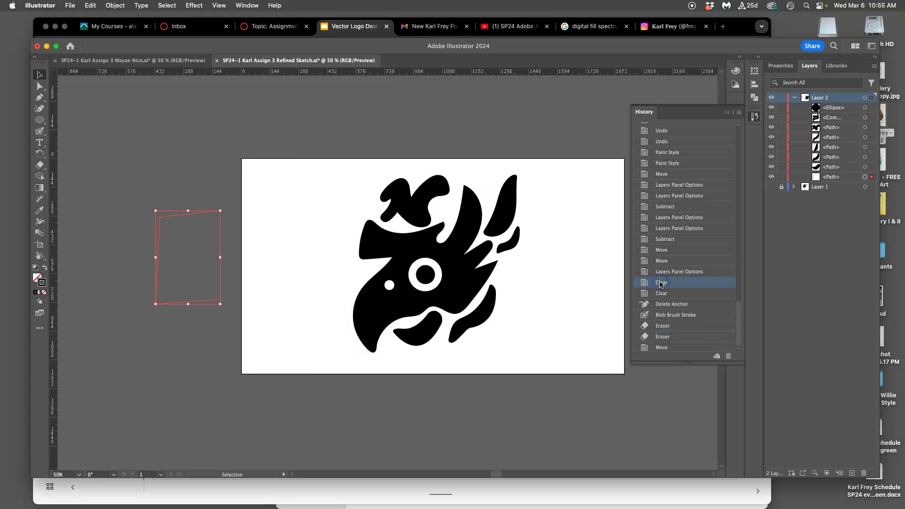
left_click(662, 336)
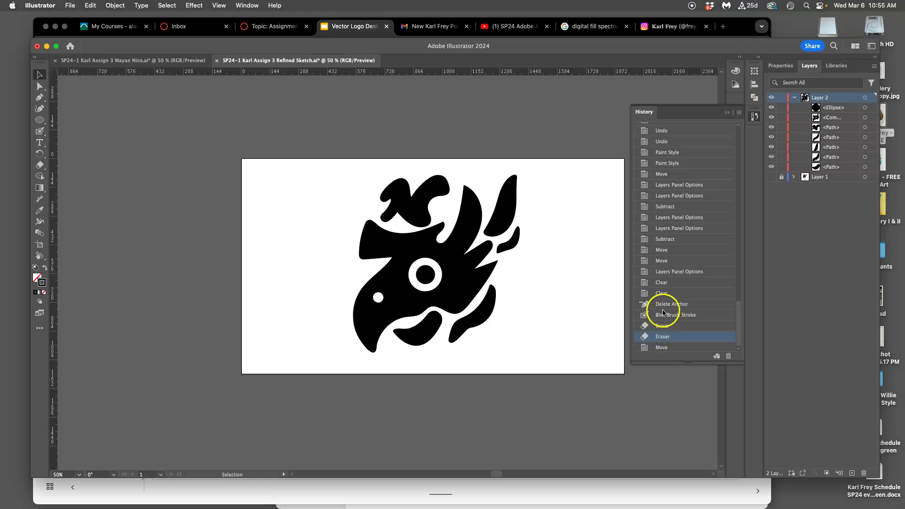
left_click(662, 283)
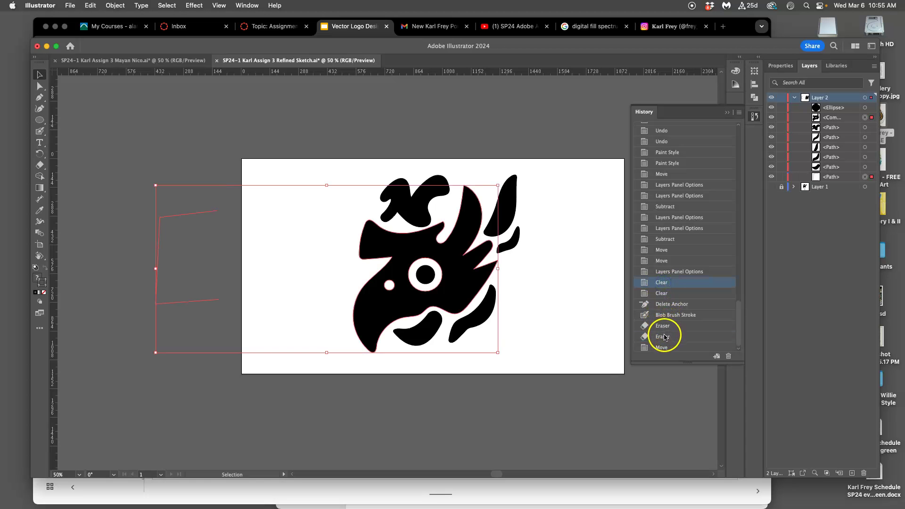
left_click(662, 292)
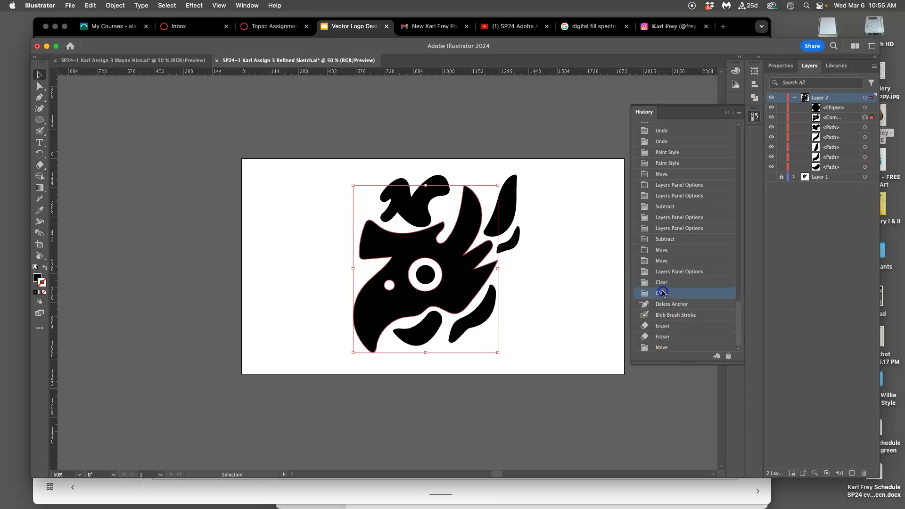
left_click(663, 337)
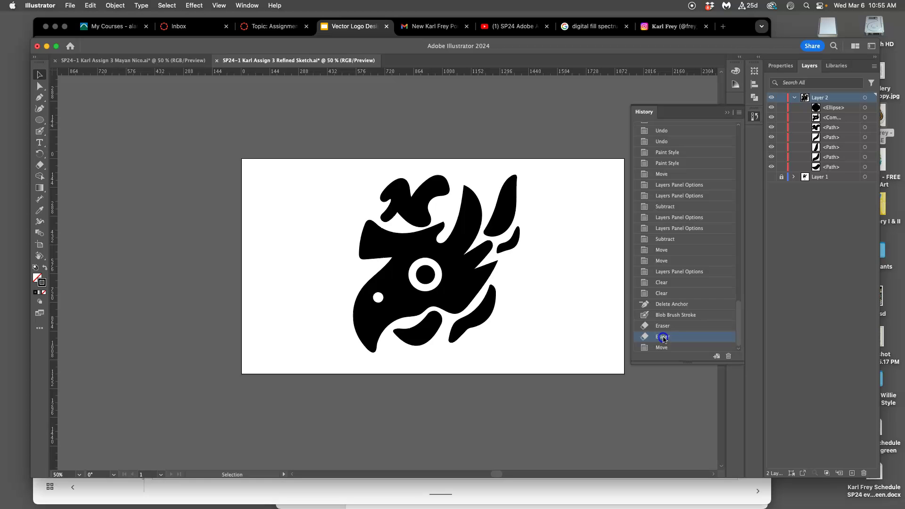
Alternate between the second Clear and second Eraser states to compare the beak hole's placement, ending on the second Eraser state.
left_click(661, 293)
left_click(663, 337)
left_click(663, 295)
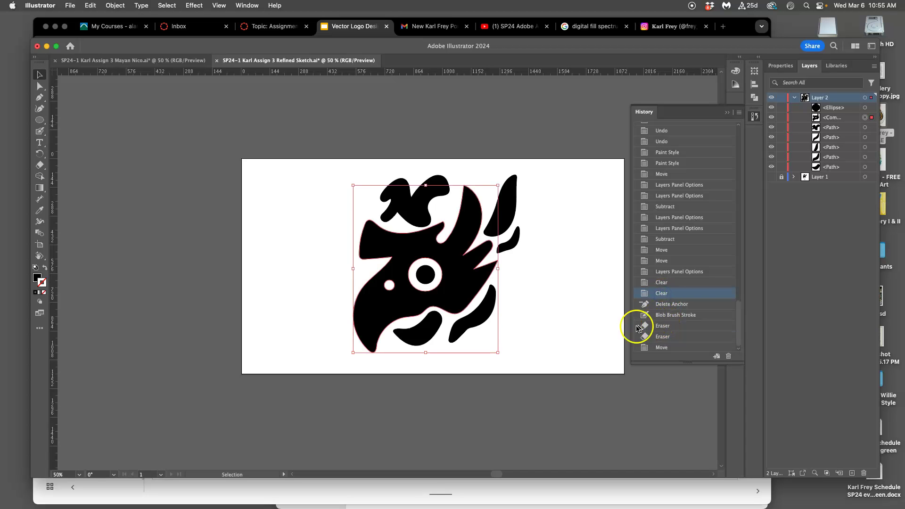
left_click(664, 338)
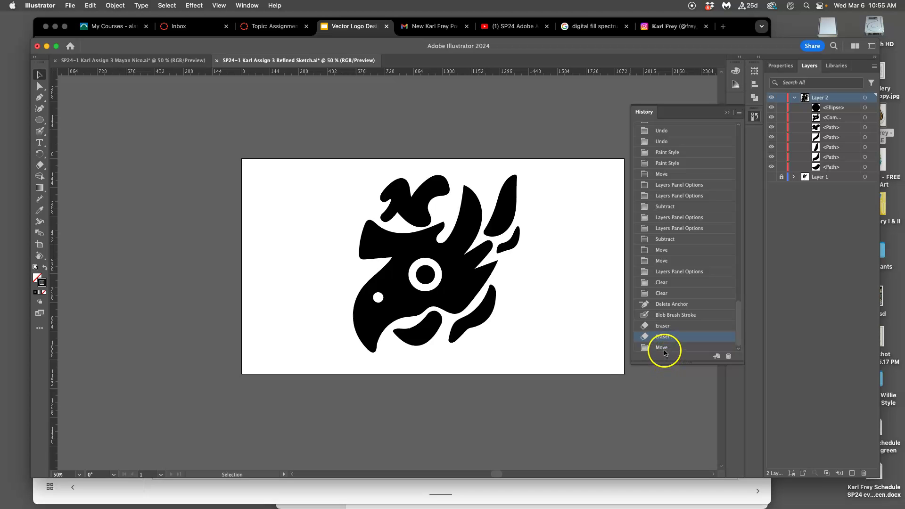
left_click(662, 293)
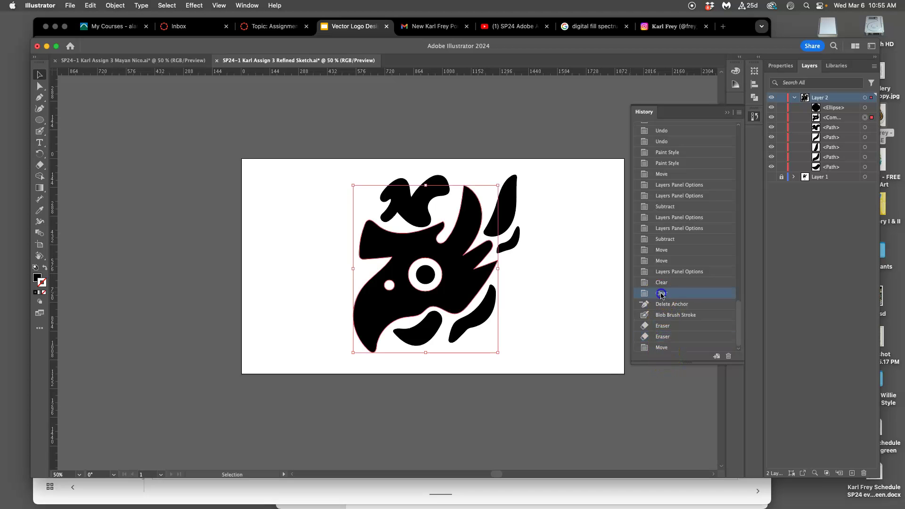
left_click(662, 337)
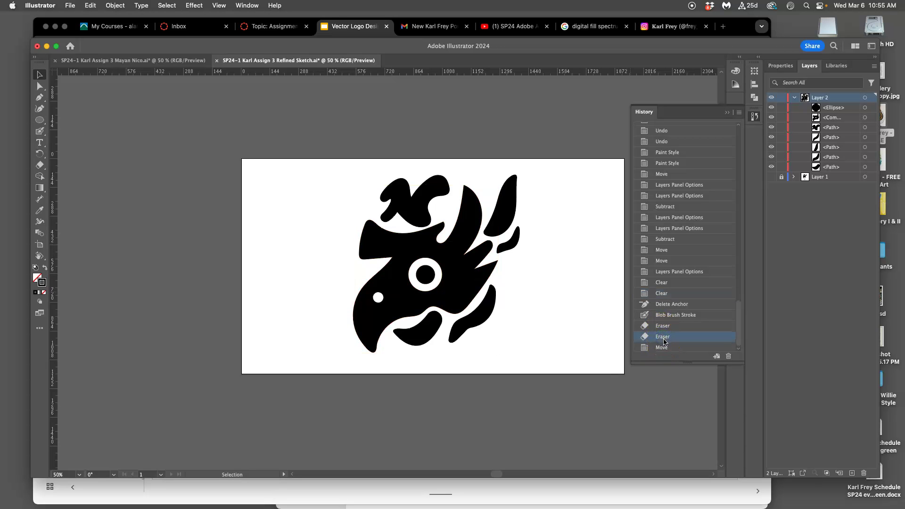
left_click(662, 293)
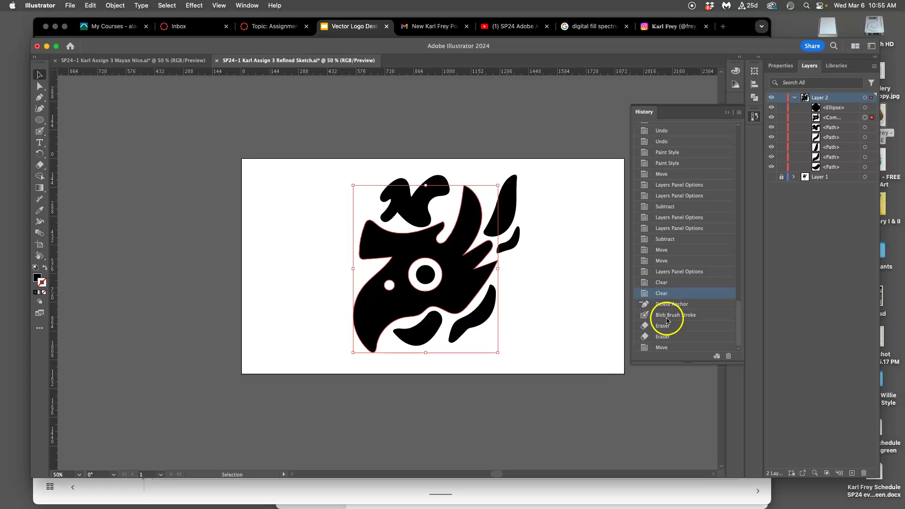
left_click(662, 336)
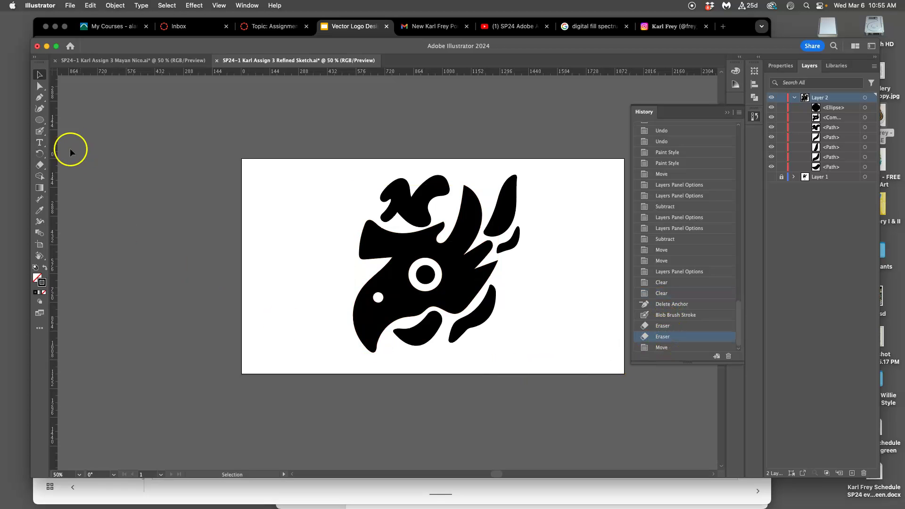
Fill the beak's round hole with the Blob Brush and erase a new small round hole closer to the eye.
left_click(40, 131)
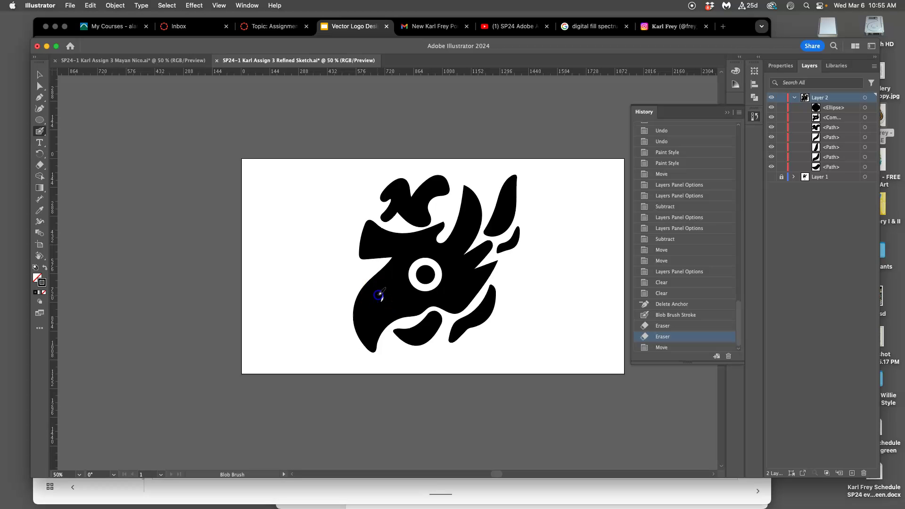
left_click(384, 297)
left_click(39, 165)
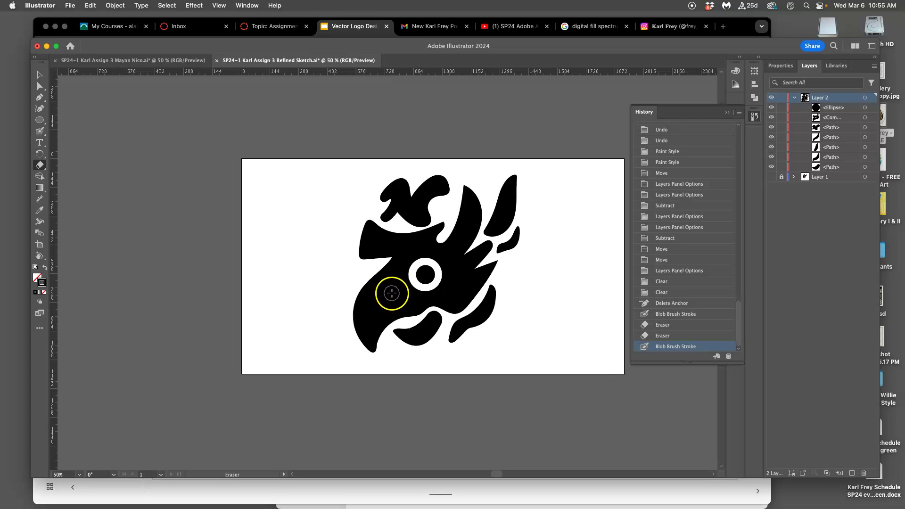
left_click_drag(391, 288, 390, 292)
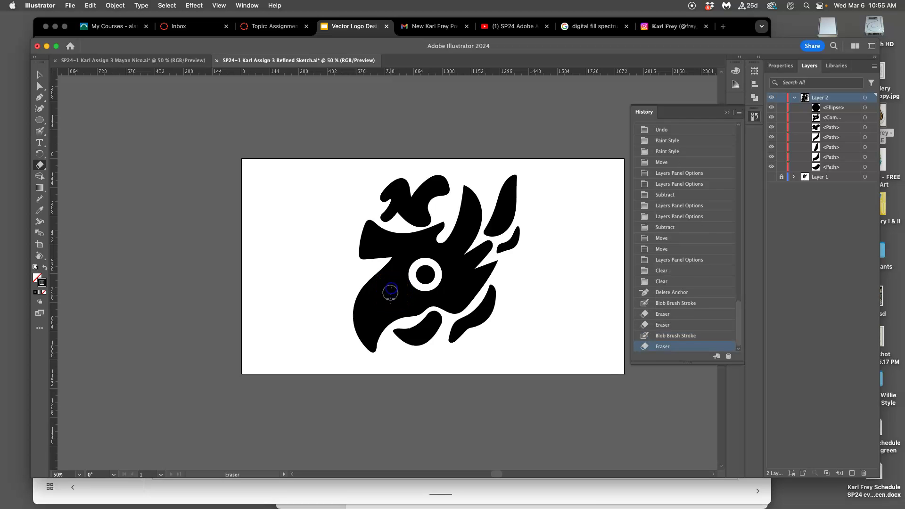
left_click(391, 288)
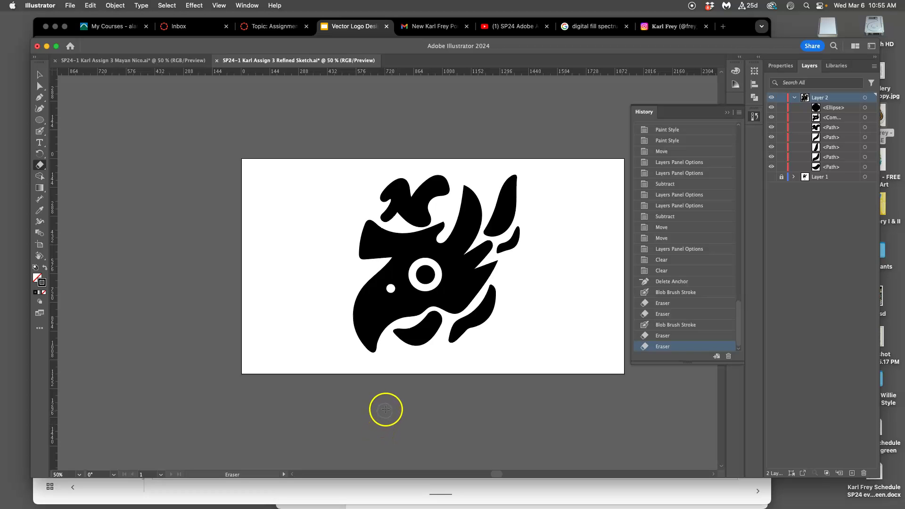
Set the fill color to white and create a 93.8405 pt circle with the Ellipse tool over the beak hole.
left_click(40, 120)
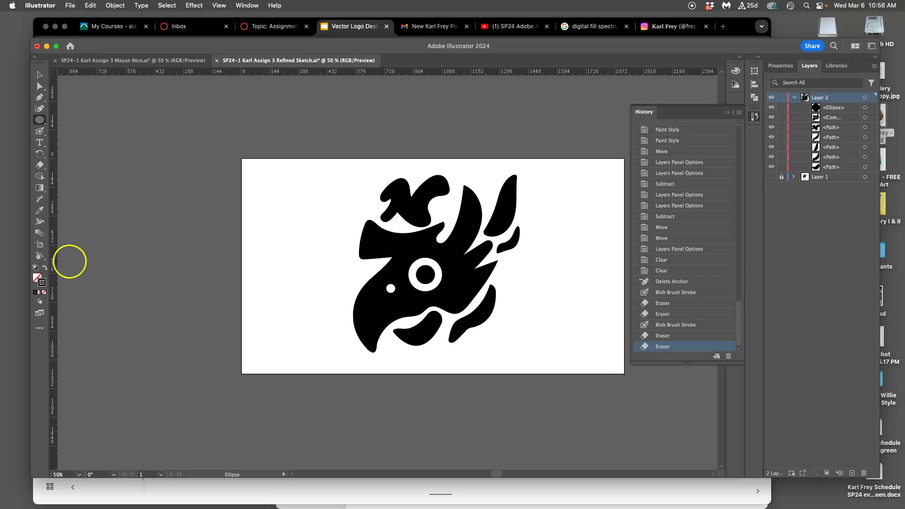
double_click(42, 282)
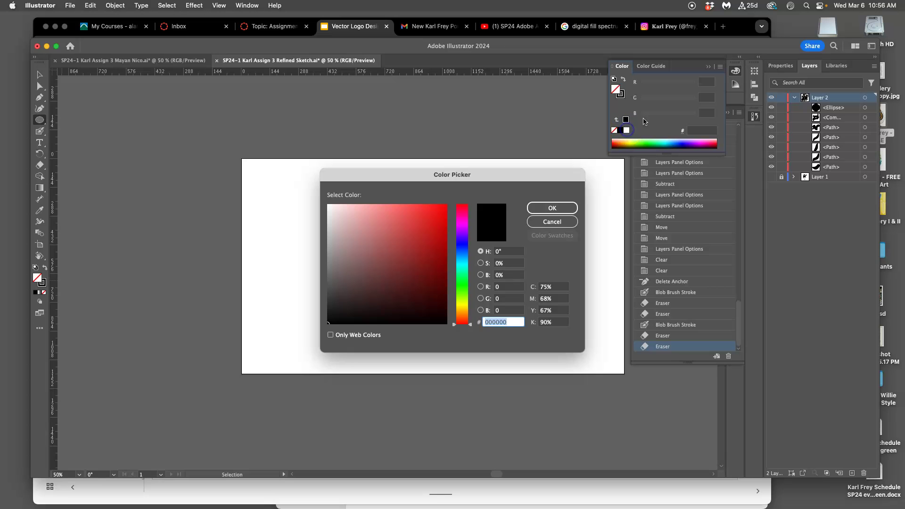
left_click_drag(358, 264, 323, 186)
left_click(536, 209)
left_click(41, 121)
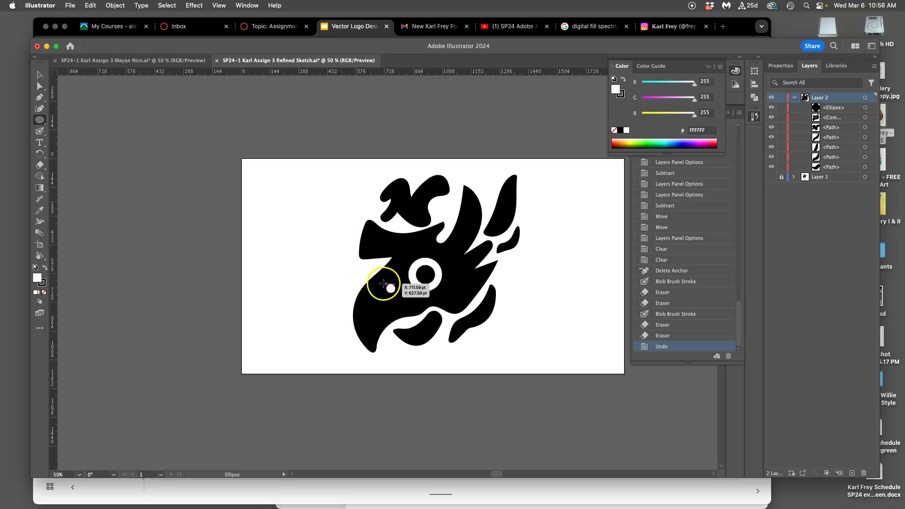
left_click(382, 284)
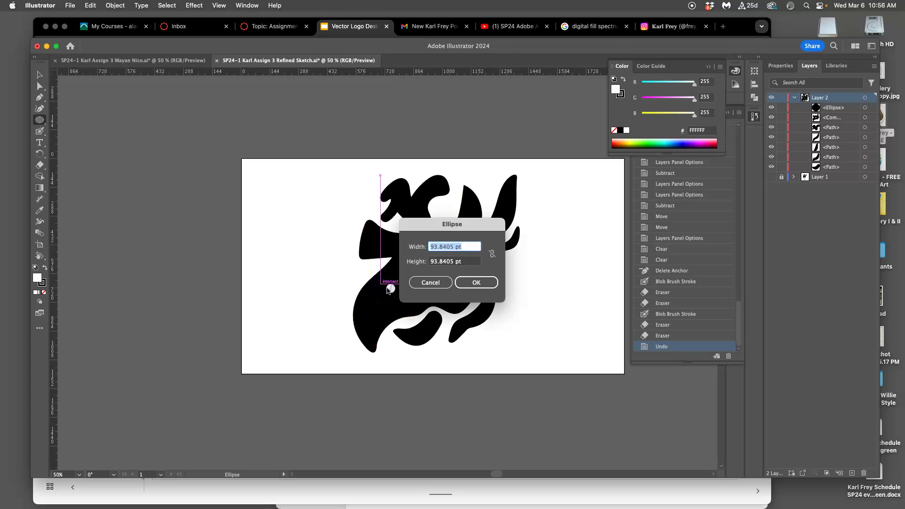
left_click(469, 281)
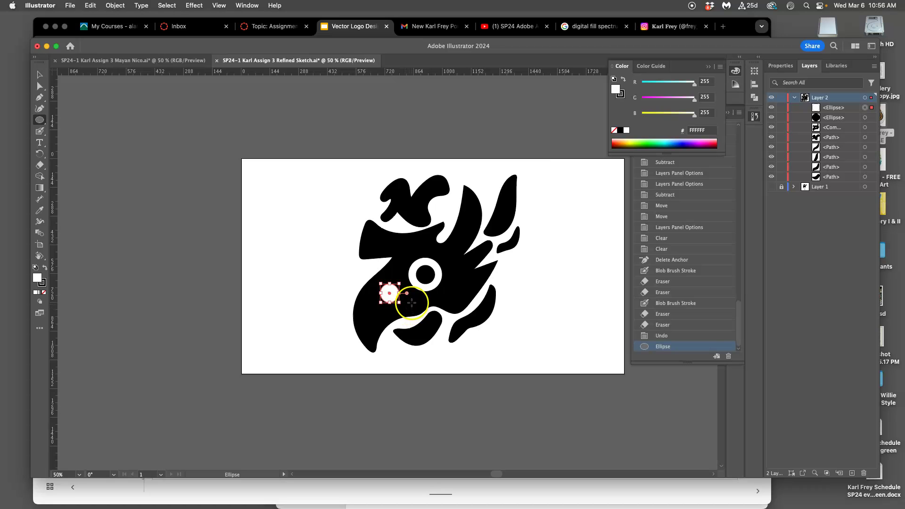
Scale the white circle down and nudge it right and up until it covers the erased beak hole.
key("super+equal")
key("super+equal")
key("super+equal")
key("super+equal")
left_click_drag(423, 306, 404, 283)
key("Right")
key("Right")
key("Right")
key("Right")
key("Right")
key("Right")
key("Right")
key("Right")
key("Right")
key("Right")
key("Right")
key("Right")
key("Right")
key("Right")
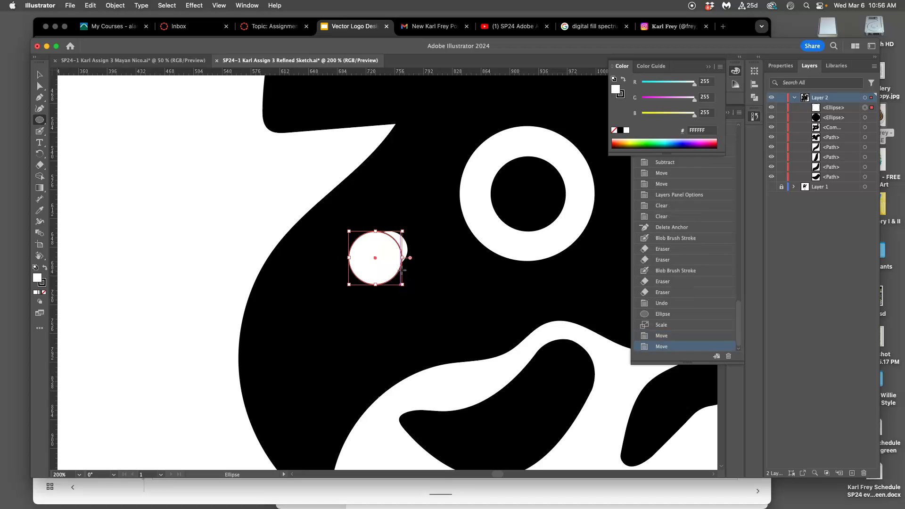
key("Up")
key("Up")
key("Up")
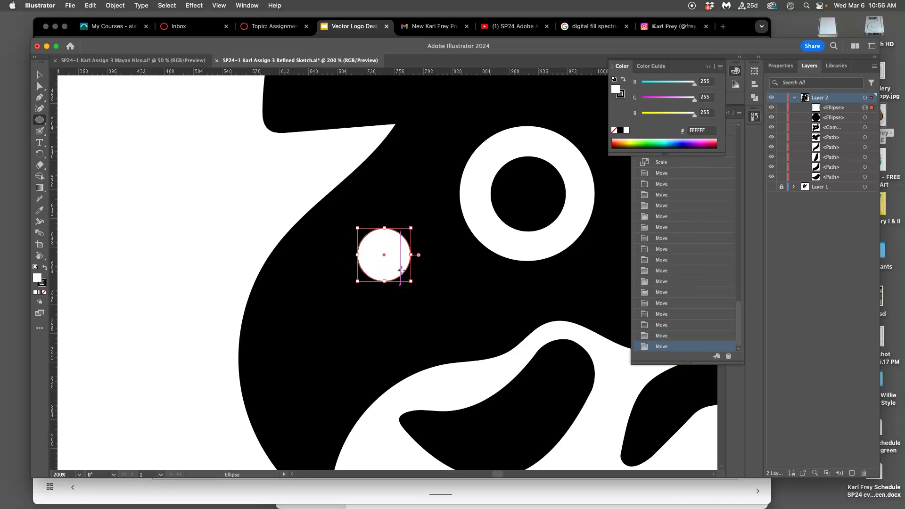
key("super+minus")
key("super+minus")
key("super+minus")
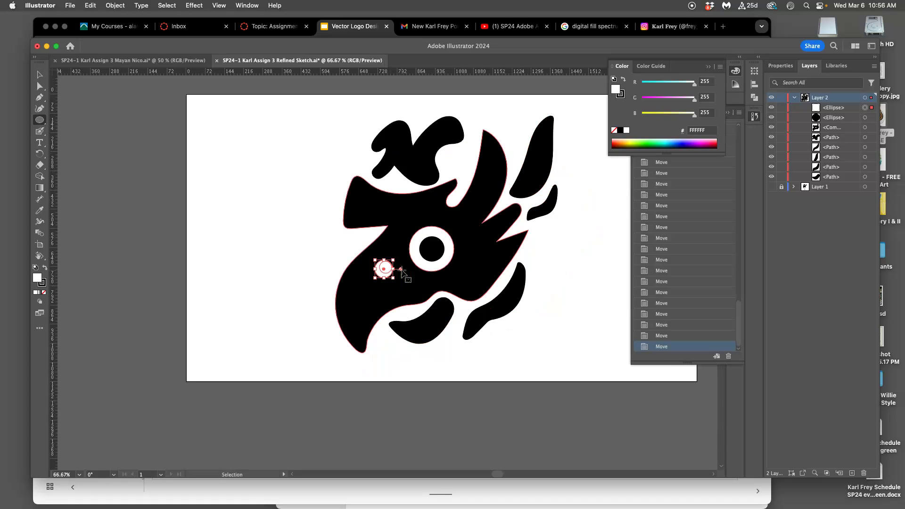
left_click(279, 209)
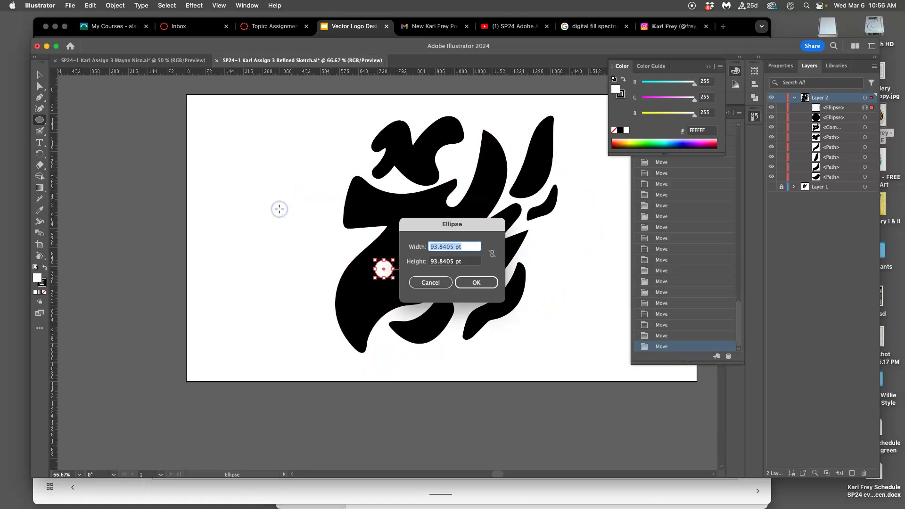
left_click(476, 282)
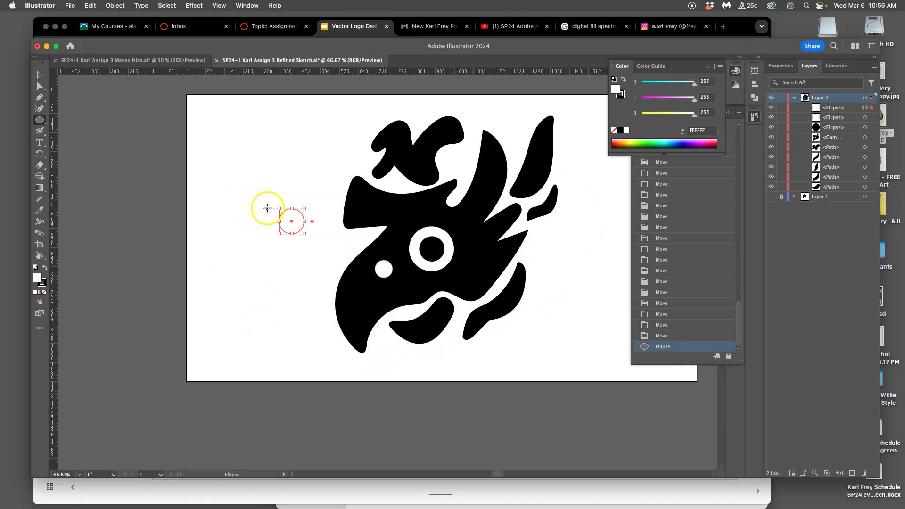
key("Delete")
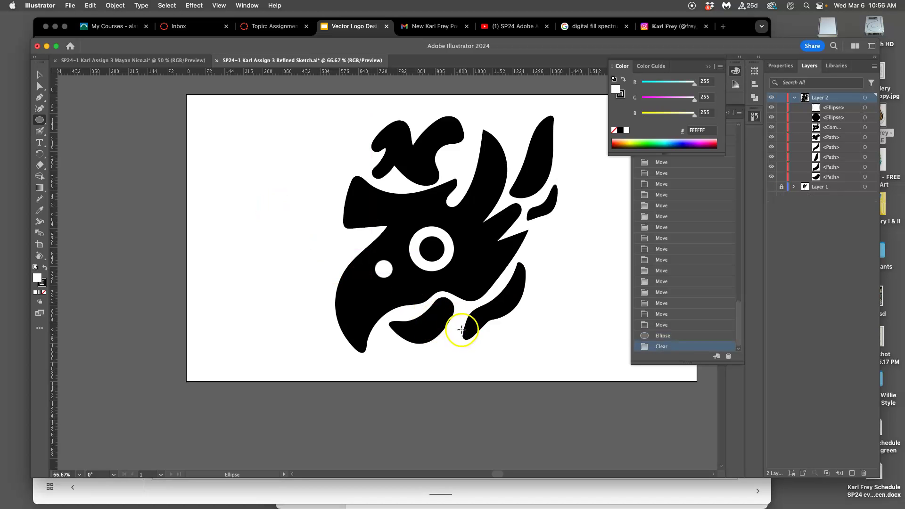
Toggle the white circle's visibility on and off to compare its size with the erased hole beneath it.
left_click_drag(501, 323, 463, 393)
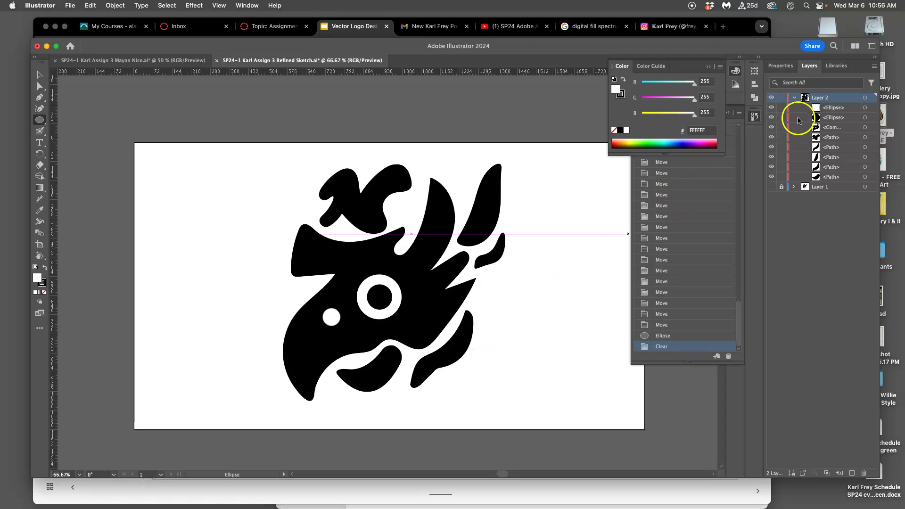
left_click(771, 108)
left_click(771, 108)
left_click(772, 108)
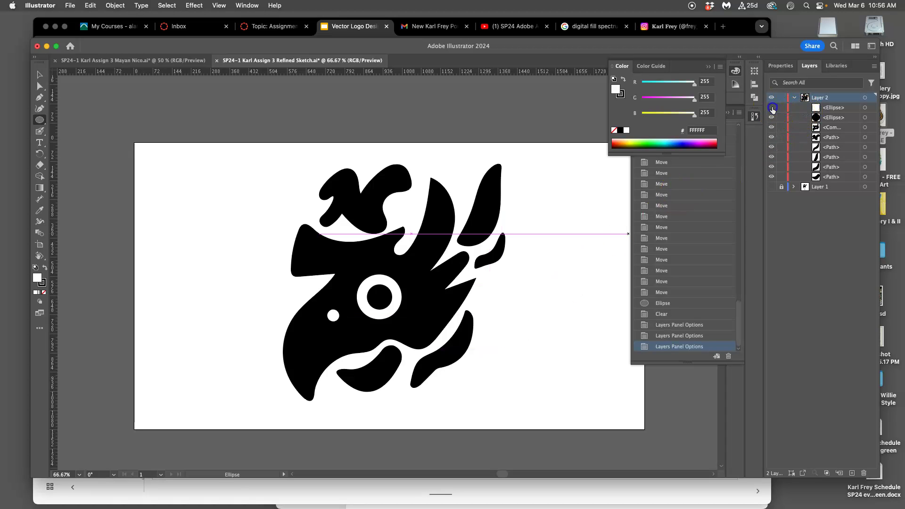
left_click(771, 108)
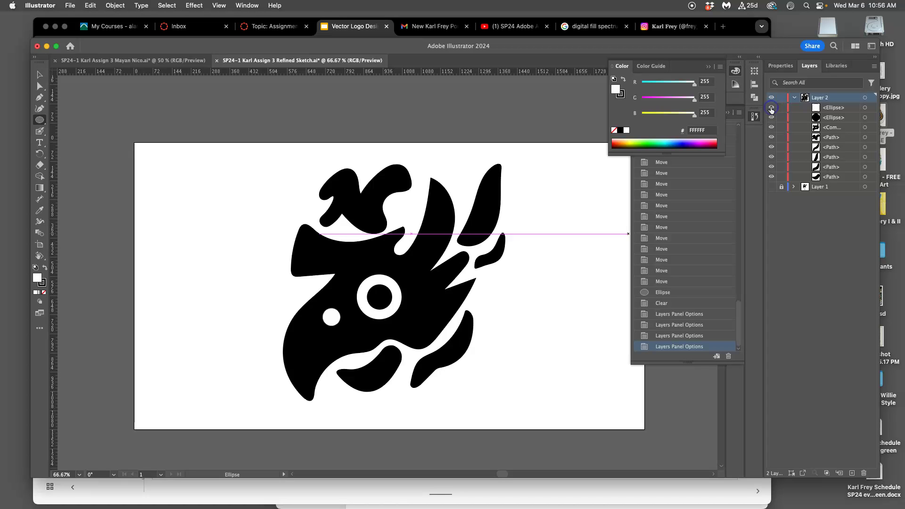
Compare the logo at 6.25% zoom with the white circle hidden and shown, and return to 66.67%.
key("super+minus")
key("super+minus")
key("super+minus")
key("super+minus")
key("super+minus")
key("super+minus")
key("super+minus")
left_click(773, 109)
left_click(772, 110)
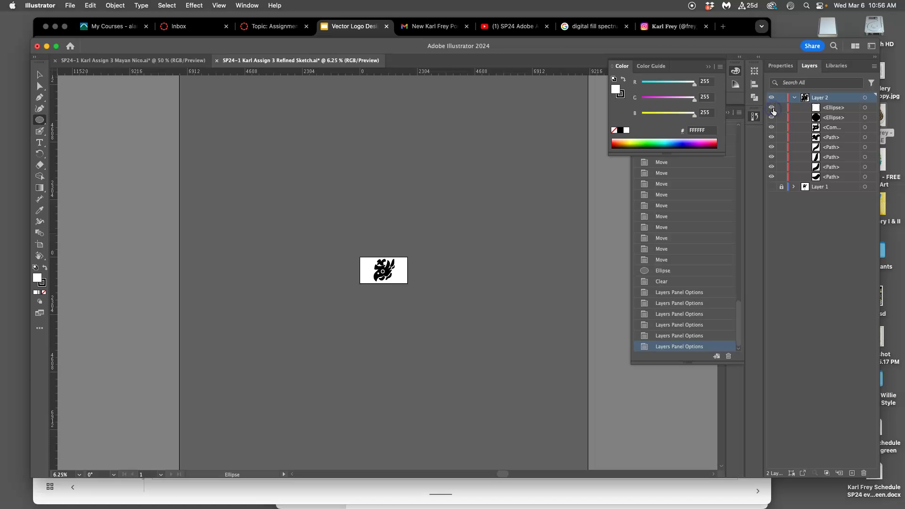
key("super+equal")
key("super+equal")
key("super+equal")
key("super+equal")
key("super+equal")
key("super+equal")
key("super+equal")
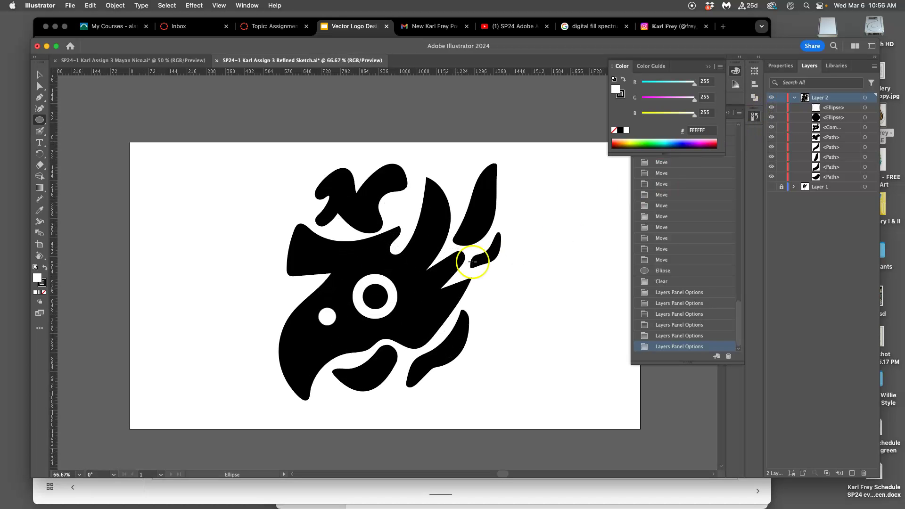
Select the white circle on the beak and scale it down slightly.
left_click(40, 75)
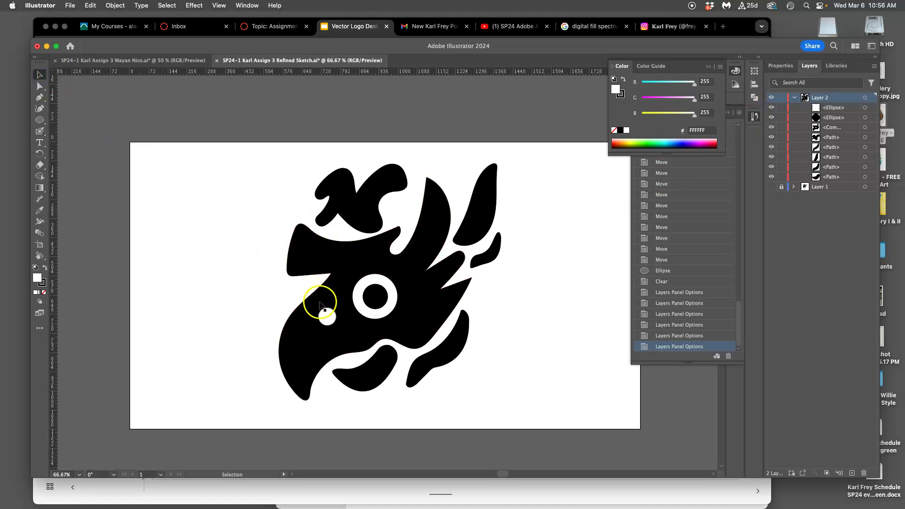
left_click(326, 316)
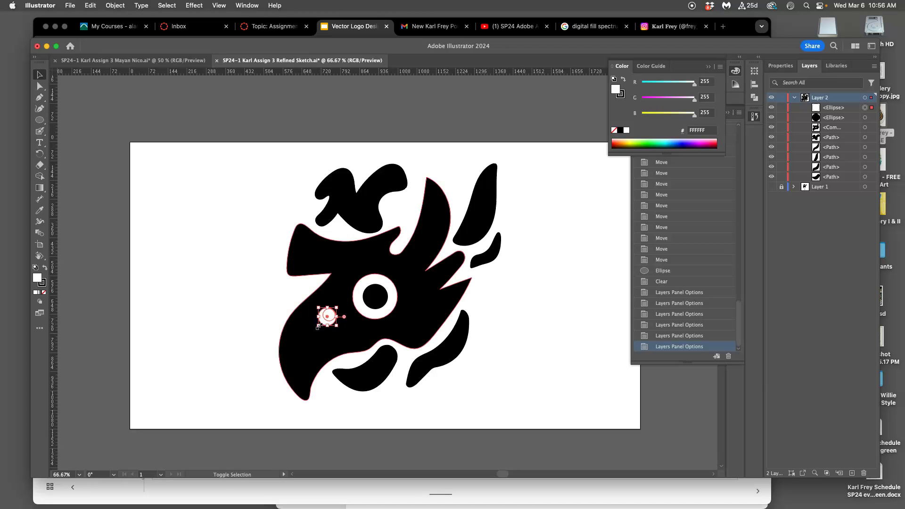
left_click_drag(318, 326, 320, 323)
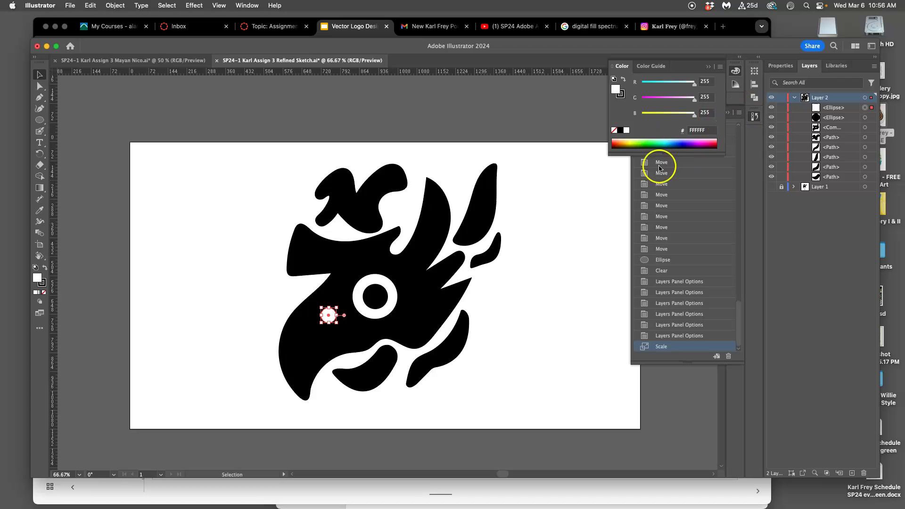
Nudge the white circle slightly on the beak and toggle its visibility to compare it with the erased hole beneath.
key("Return")
left_click(503, 335)
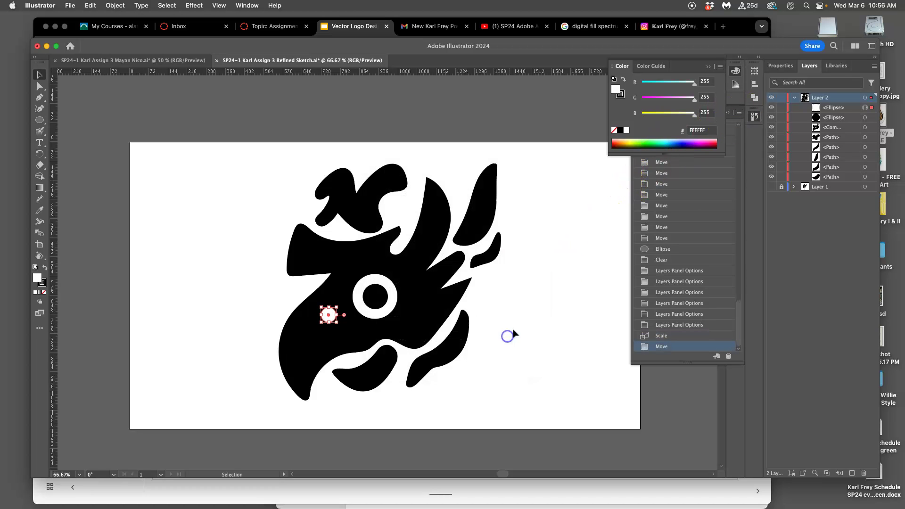
left_click(769, 111)
left_click(771, 109)
left_click(771, 109)
left_click(771, 109)
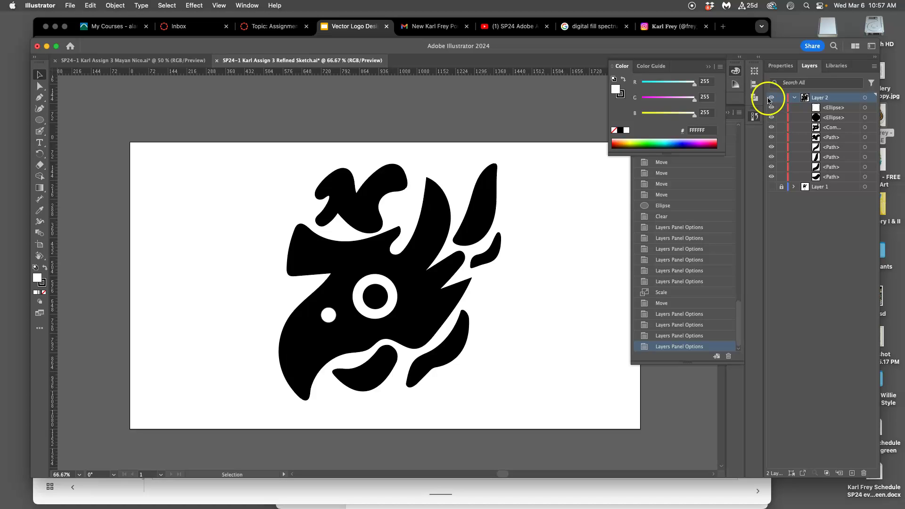
left_click(771, 107)
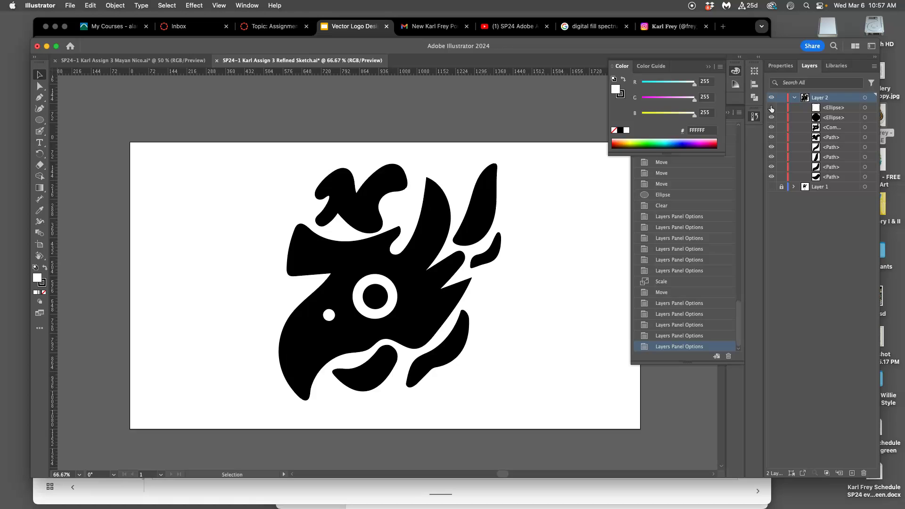
left_click(770, 106)
left_click(770, 106)
left_click(770, 106)
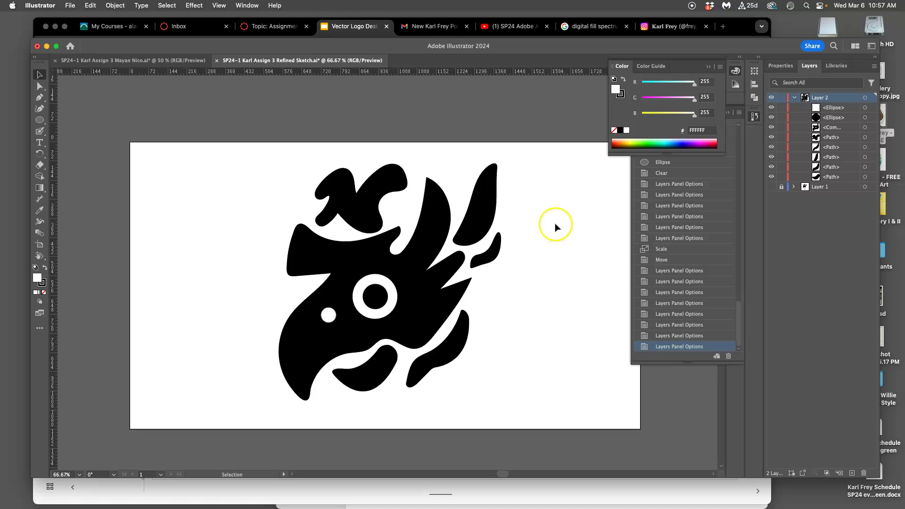
Examine the complete logo at 33.33% zoom and return to 66.67%.
scroll(554, 226, "right", 3)
scroll(554, 226, "left", 2)
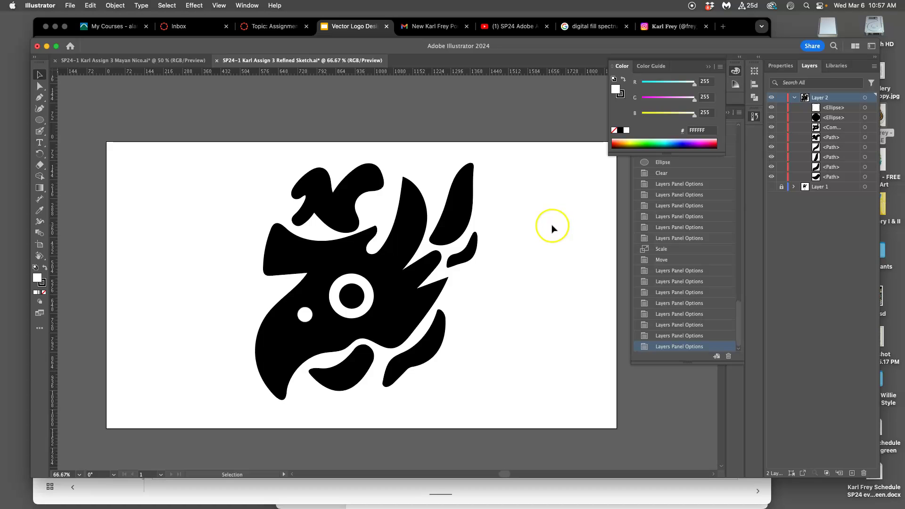
scroll(552, 229, "left", 1)
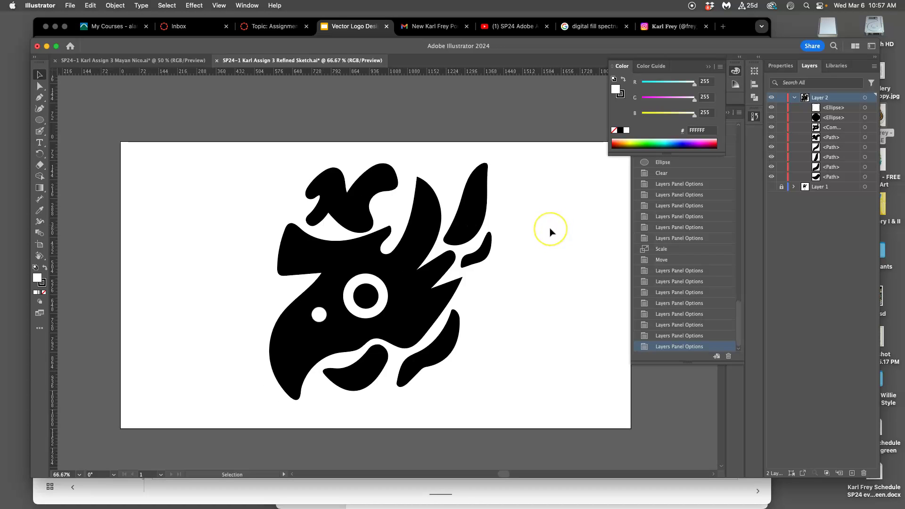
key("super+minus")
key("super+minus")
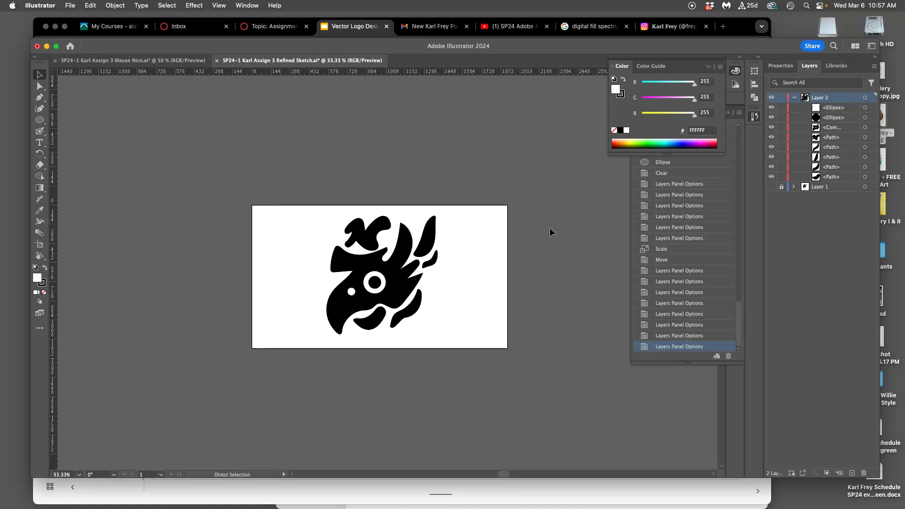
key("super+equal")
key("super+equal")
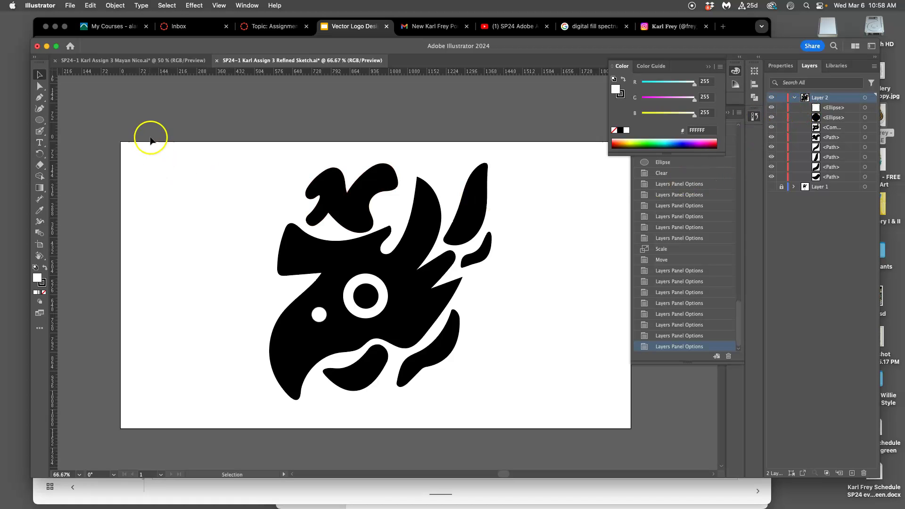
Select all the logo shapes and move them off the artboard onto the grey pasteboard beside it.
left_click_drag(222, 148, 532, 412)
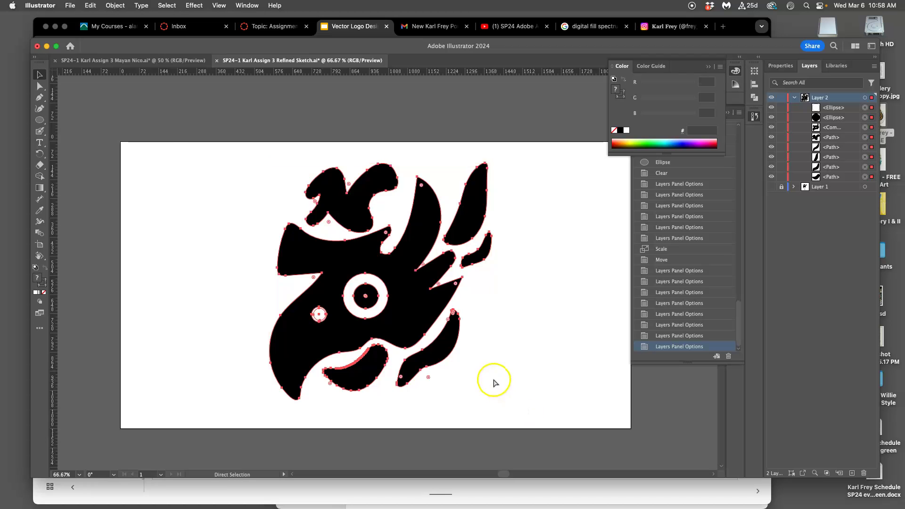
key("super+minus")
key("super+minus")
left_click_drag(438, 262, 184, 252)
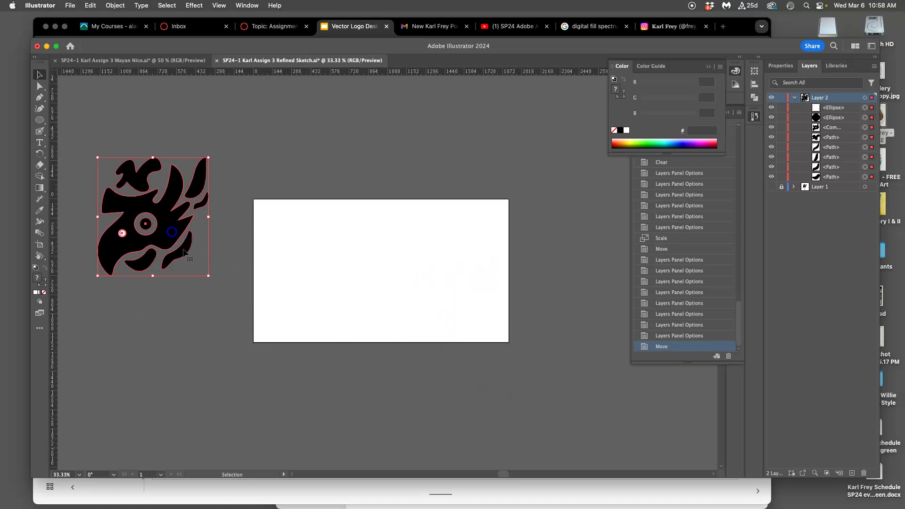
left_click(190, 311)
Subtract the white circle from the black head compound path with Minus Front to cut a real hole in the beak.
key("a")
key("super+plus")
key("super+plus")
key("super+plus")
key("space")
left_click_drag(151, 259, 800, 420)
left_click_drag(579, 347, 595, 311)
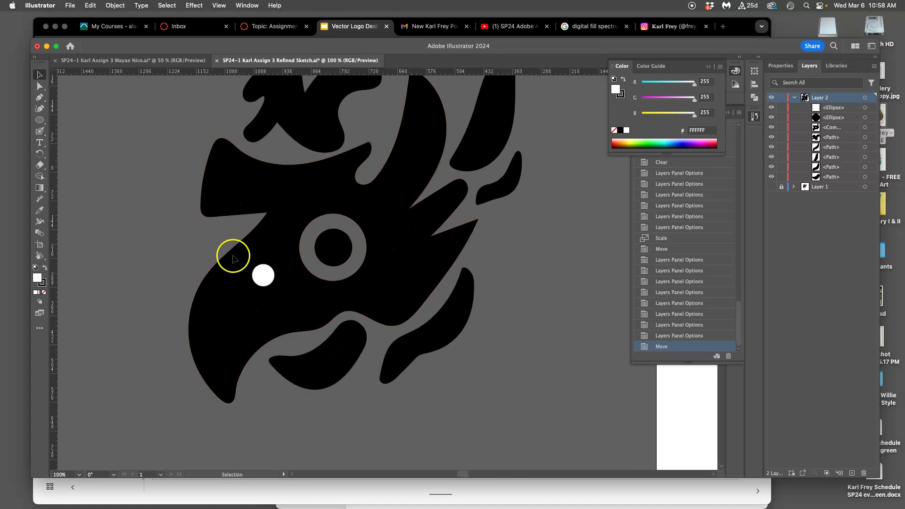
left_click(257, 274)
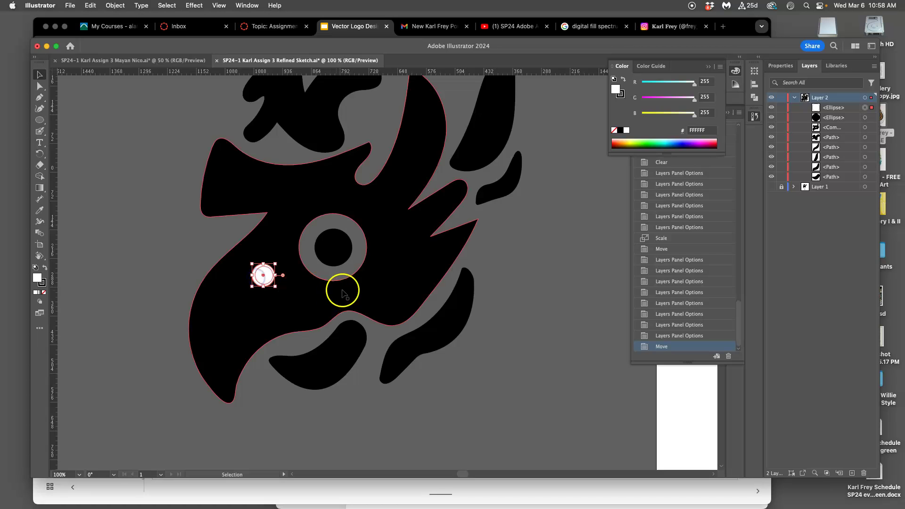
left_click(865, 127, "shift")
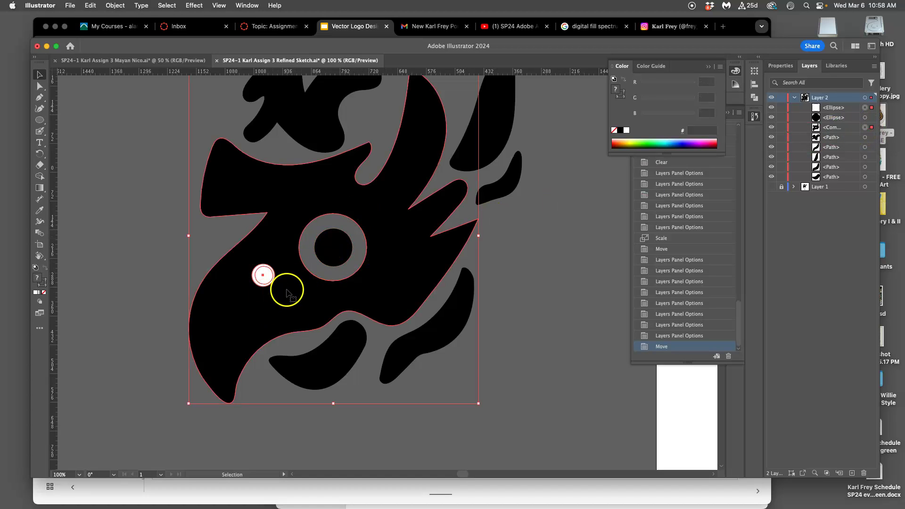
left_click(753, 99)
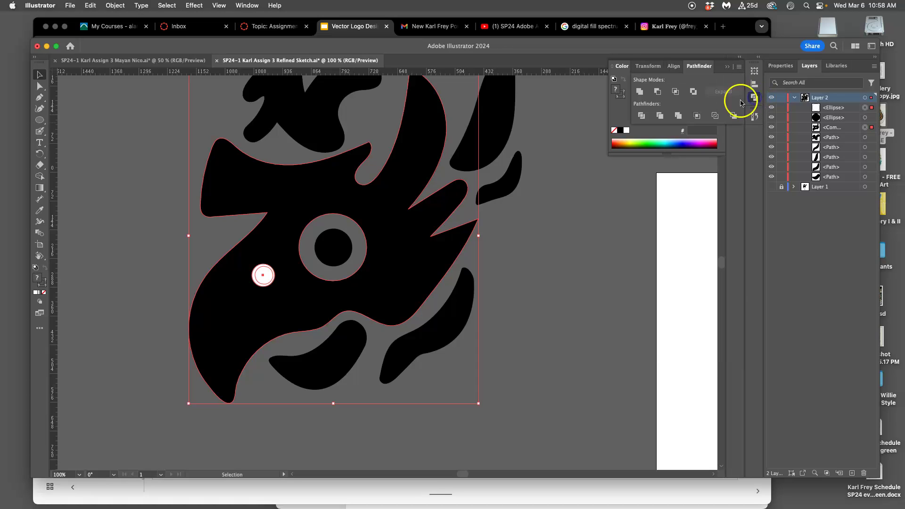
left_click(658, 92)
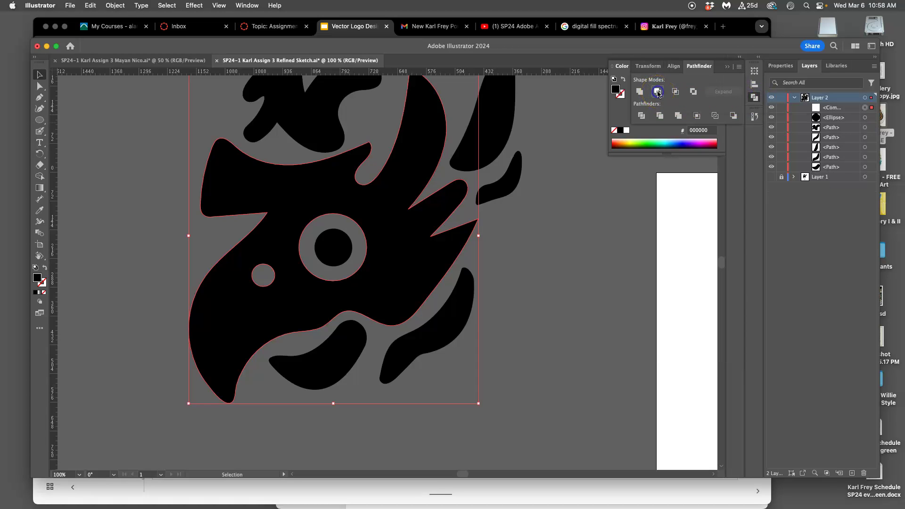
left_click(585, 215)
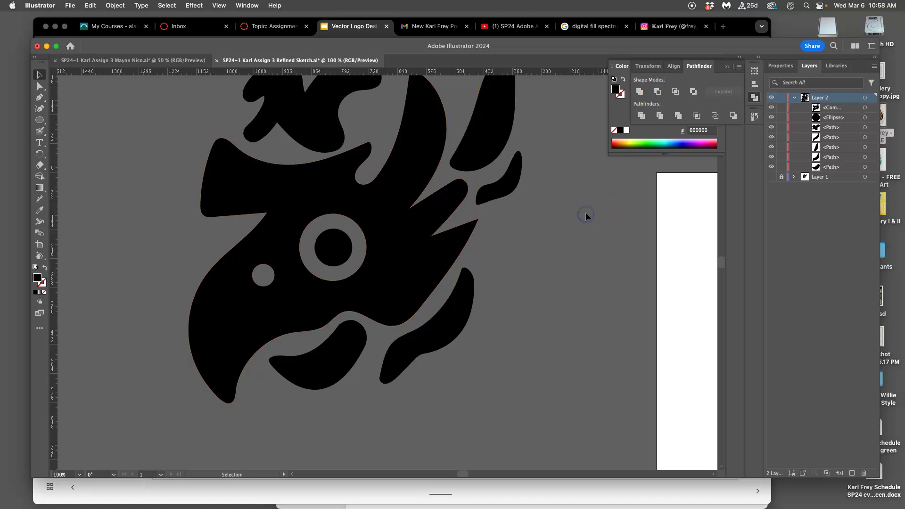
Move the complete logo back onto the white artboard and save the document.
key("super+minus")
key("super+minus")
key("super+minus")
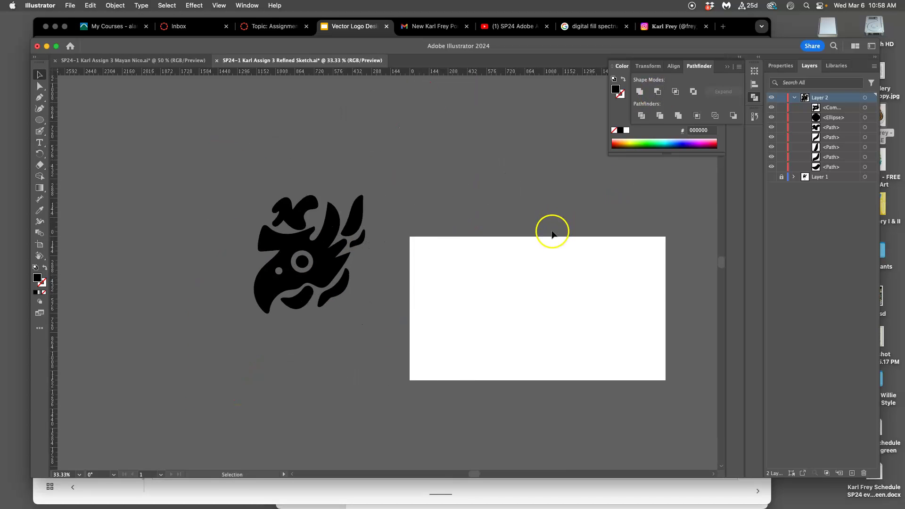
scroll(552, 233, "right", 3)
left_click(42, 74)
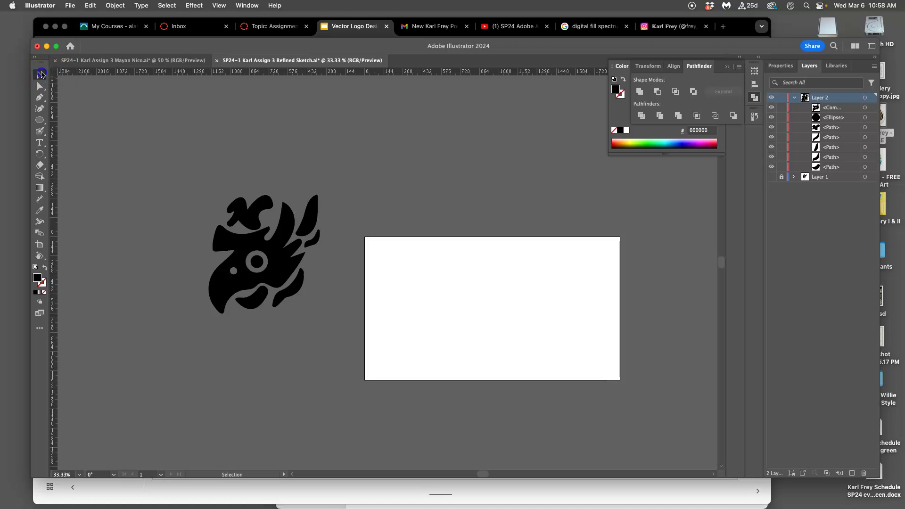
left_click_drag(205, 190, 349, 347)
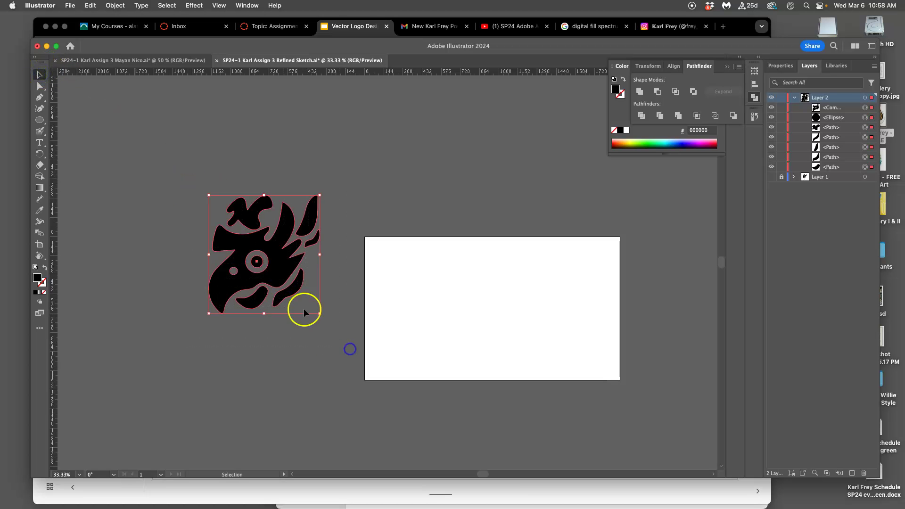
left_click_drag(283, 276, 512, 328)
left_click(442, 207)
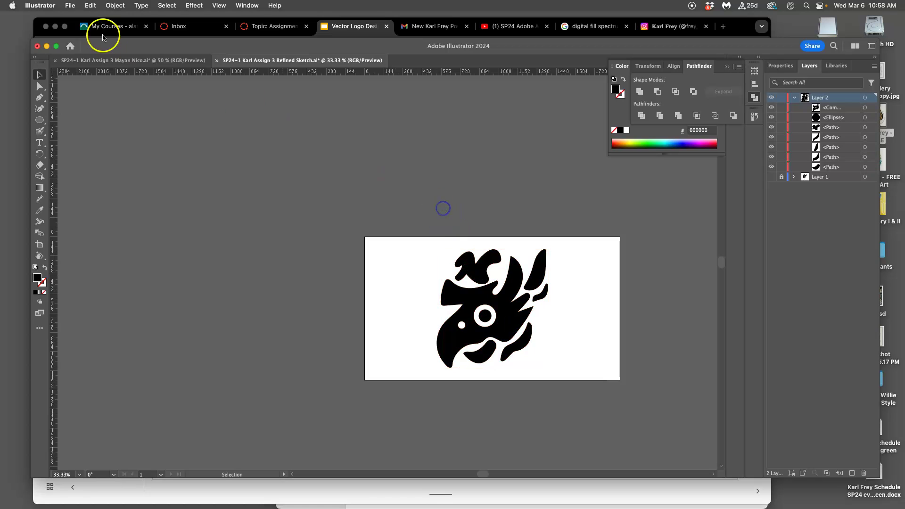
left_click(71, 5)
left_click(88, 96)
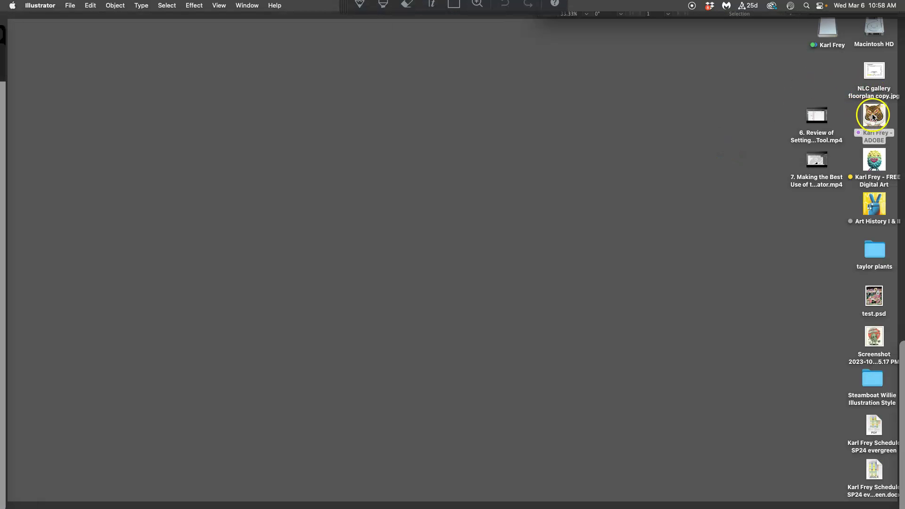
Switch to Finder, open the Assignment #4 folder and move the Mayan Nico .ai file to the Trash.
double_click(872, 116)
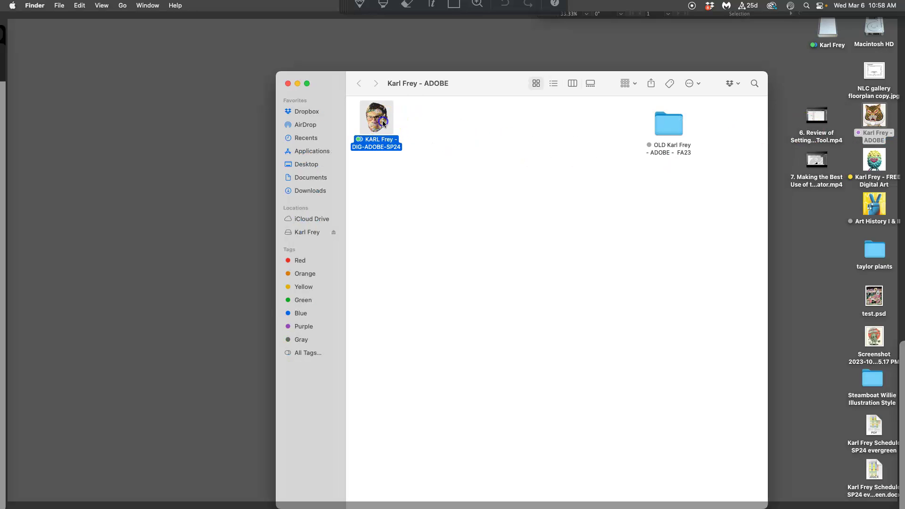
double_click(383, 120)
double_click(440, 186)
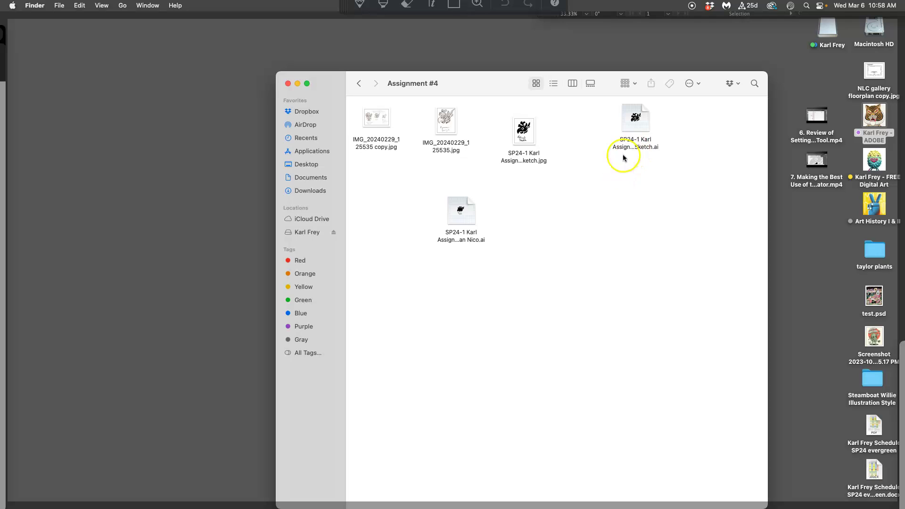
right_click(461, 215)
left_click(477, 248)
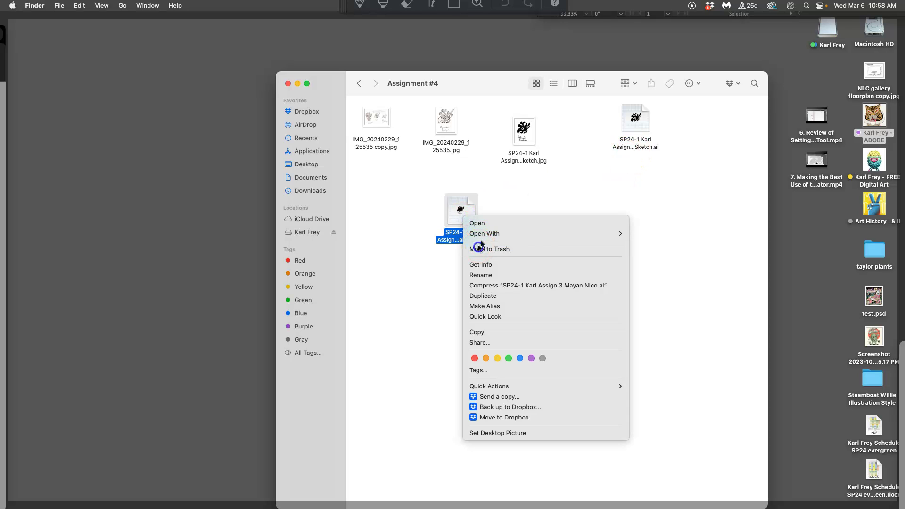
Move the sketch .ai file's icon beneath the sketch .jpg in the folder and switch back to Illustrator.
mouse_move(640, 119)
left_mouse_down()
mouse_move(598, 176)
mouse_move(545, 207)
left_mouse_up()
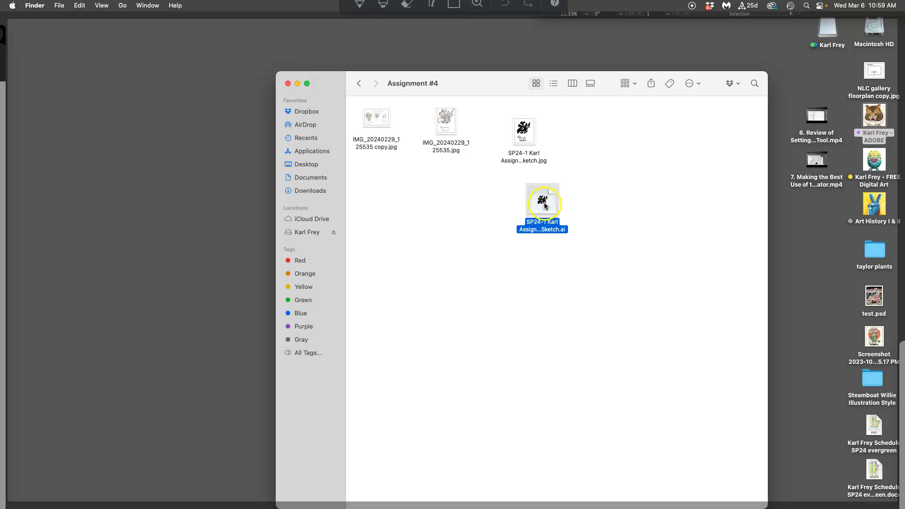
left_click(593, 229)
left_click(554, 228)
left_click(546, 232)
left_click(634, 221)
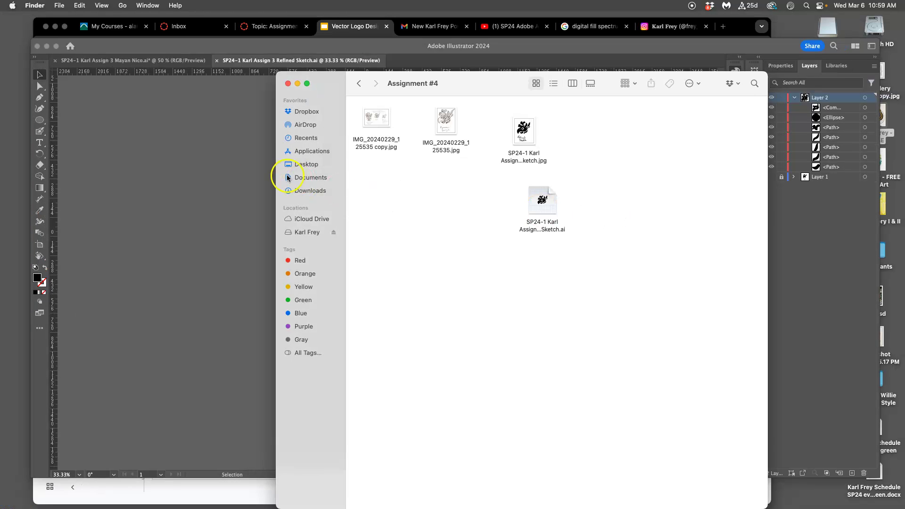
left_click(240, 174)
left_click(70, 6)
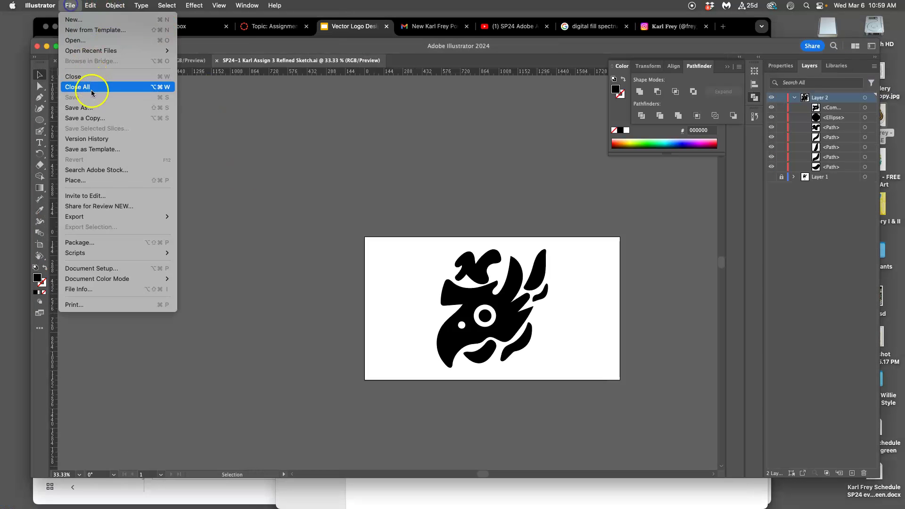
left_click(89, 109)
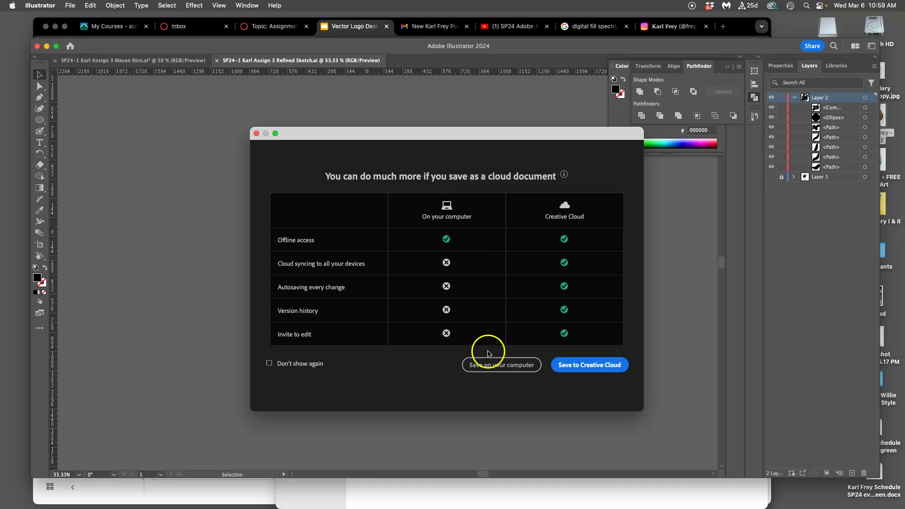
left_click(487, 367)
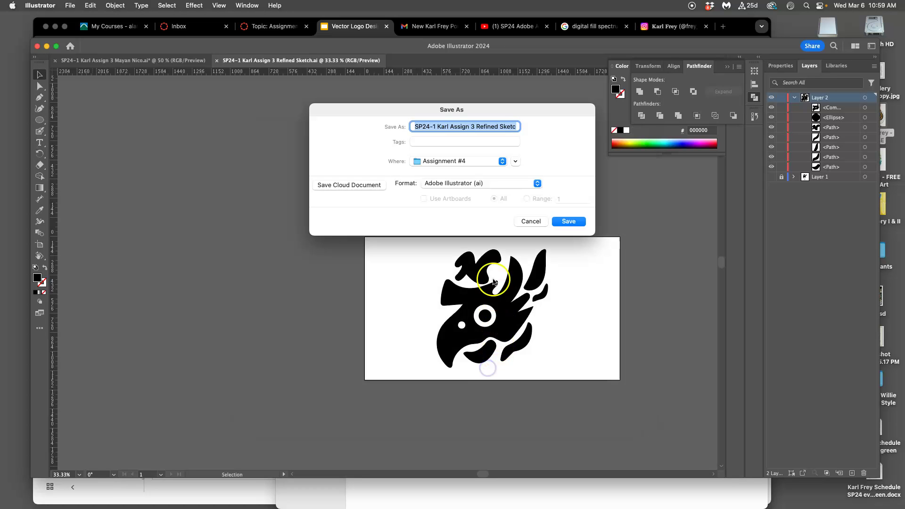
left_click(532, 220)
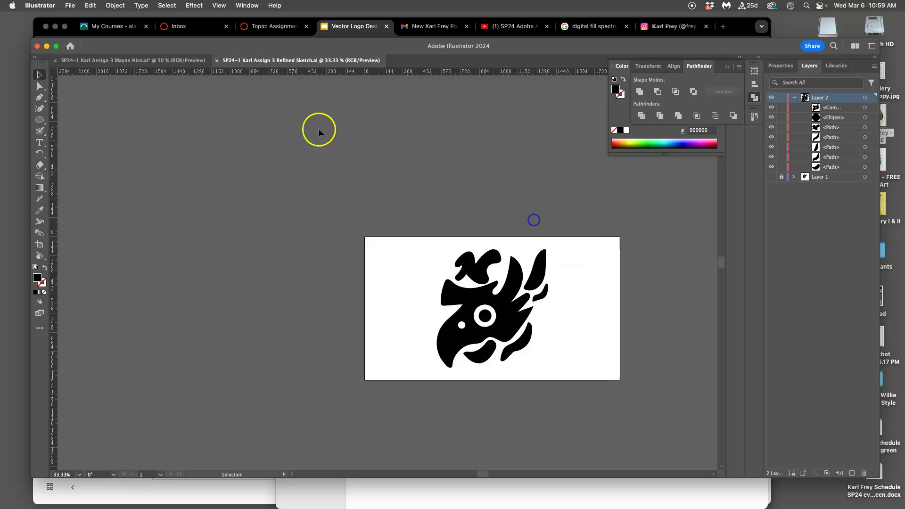
Save the document to Creative Cloud under a new name, replacing "Refined Sketch" in the file name with "Black Shape Logo".
left_click(72, 7)
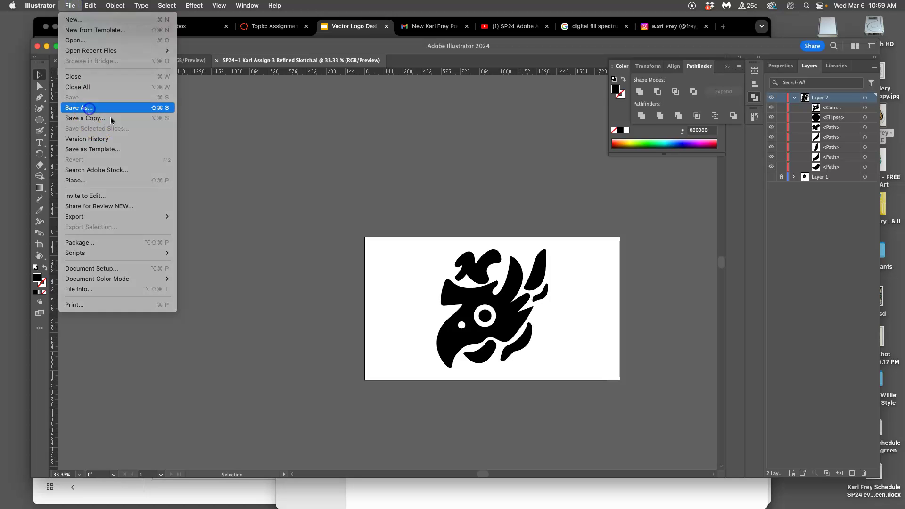
left_click(89, 108)
left_click(583, 366)
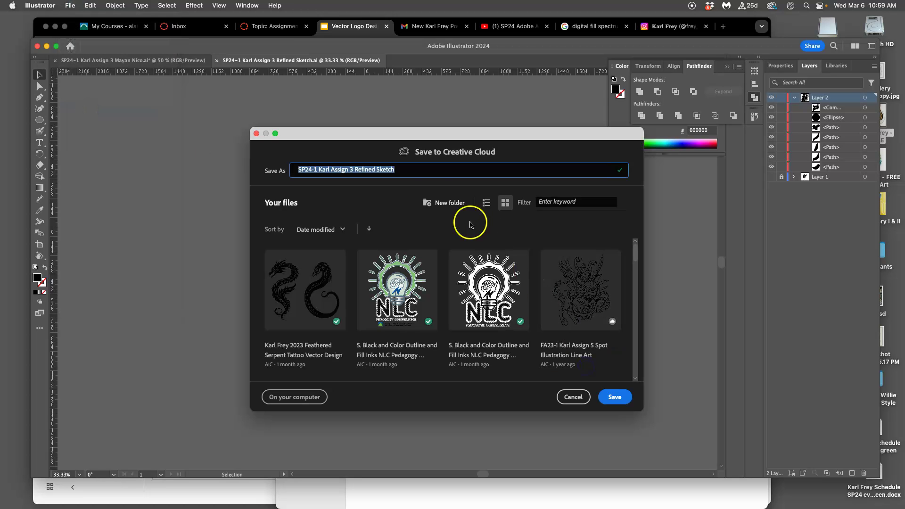
left_click(357, 170)
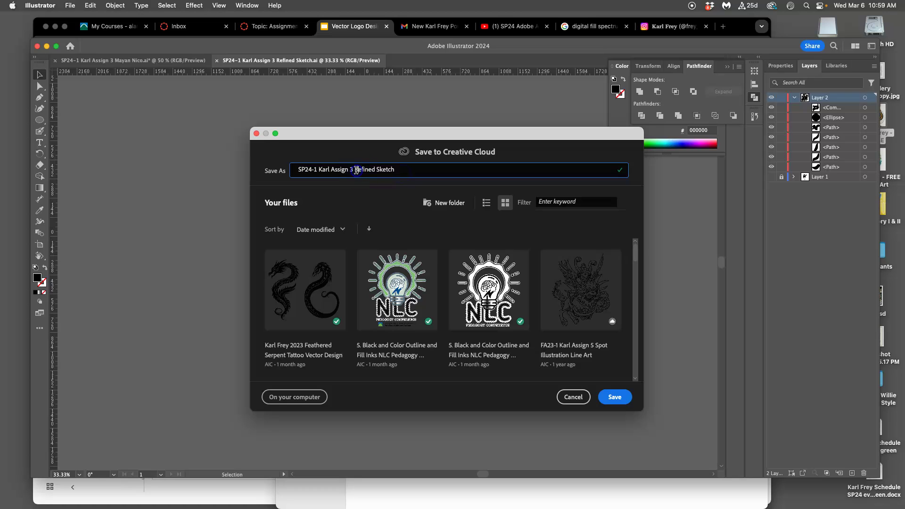
type("Blac")
left_click(613, 397)
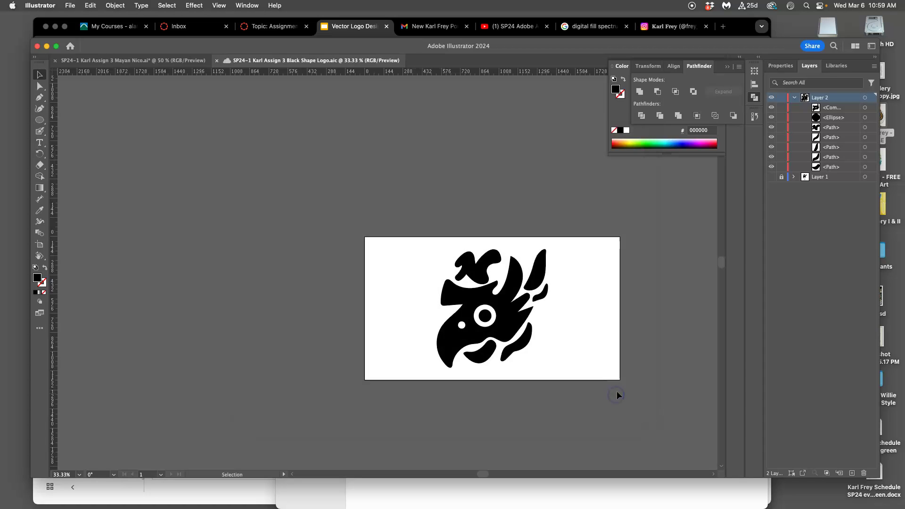
Save the Black Shape Logo document on the computer in Adobe Illustrator (ai) format, in the Assignment #4 folder.
left_click(70, 6)
left_click(91, 107)
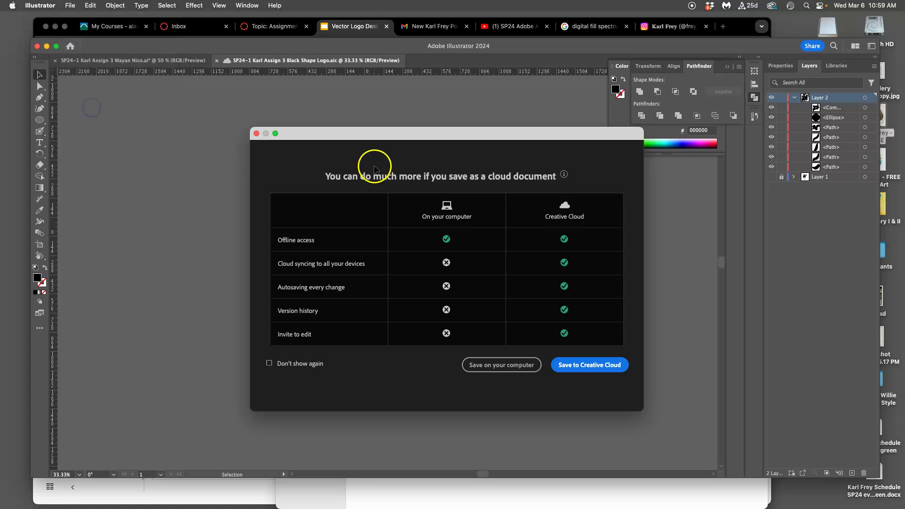
left_click(501, 365)
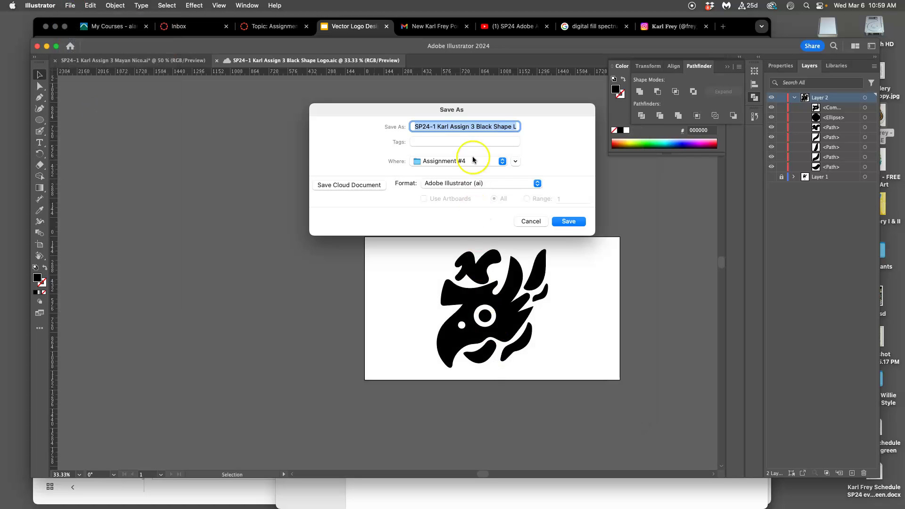
left_click(568, 222)
left_click(563, 396)
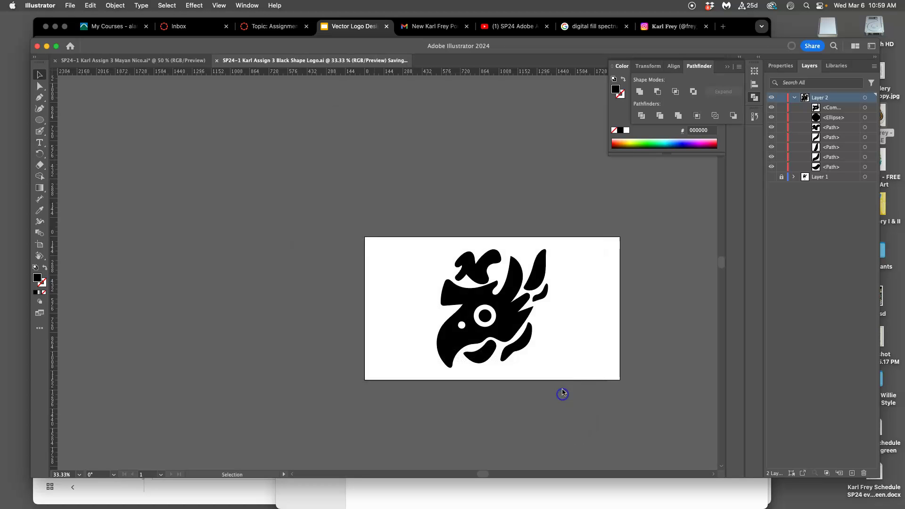
Save the logo on the computer in SVG (svg) format in the Assignment #4 folder, keeping the SVG 1.1 profile and default options.
scroll(572, 360, "right", 5)
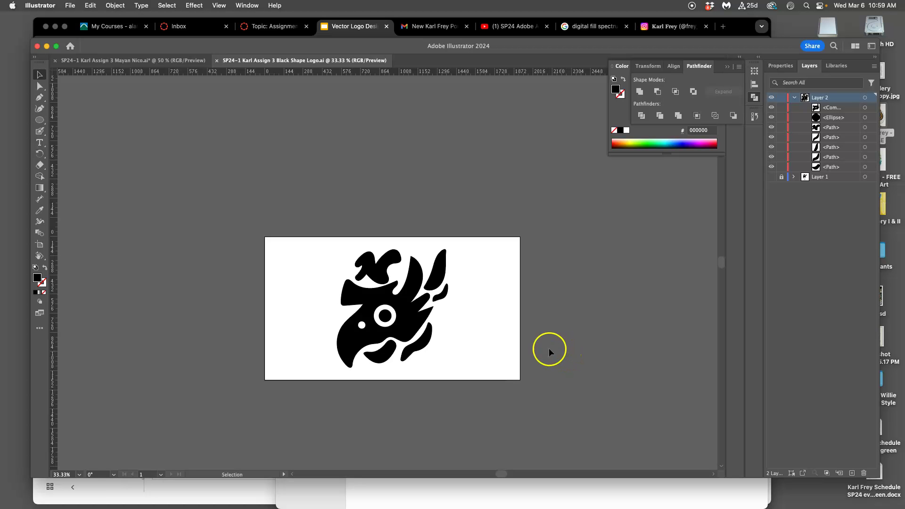
left_click(70, 6)
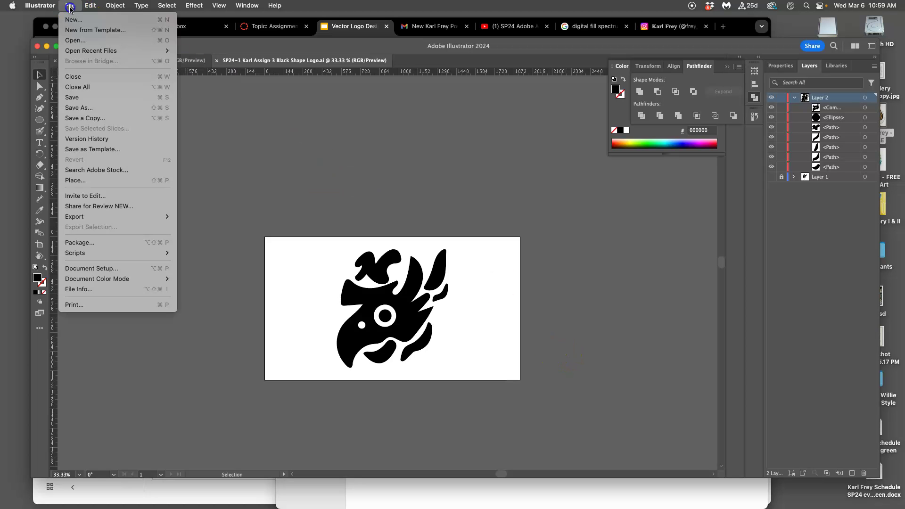
left_click(90, 112)
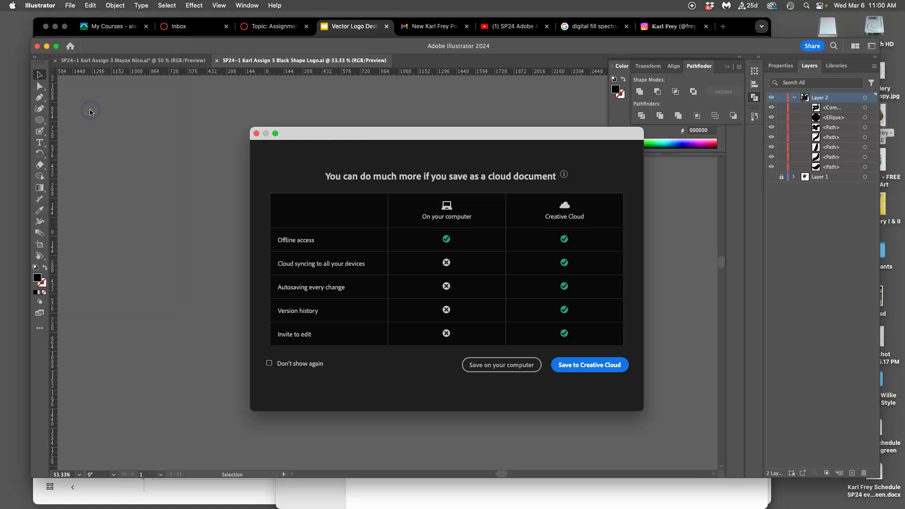
left_click(521, 364)
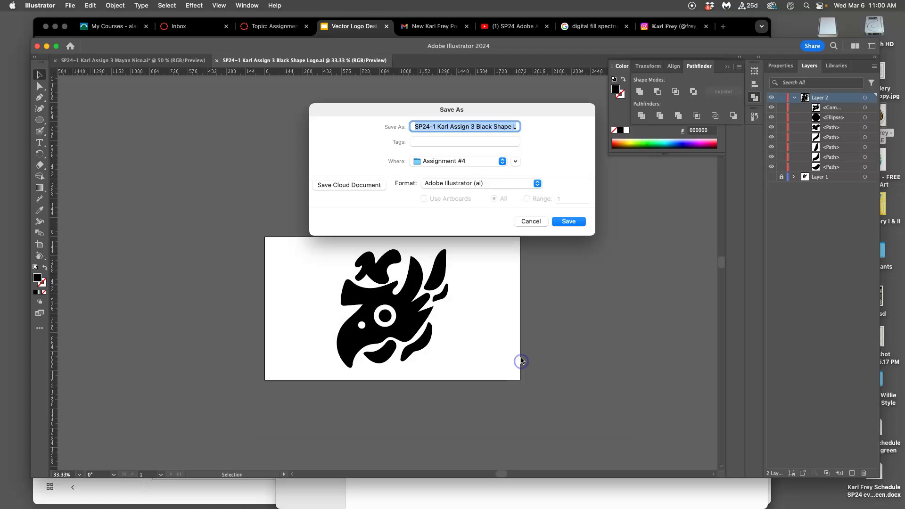
left_click(444, 185)
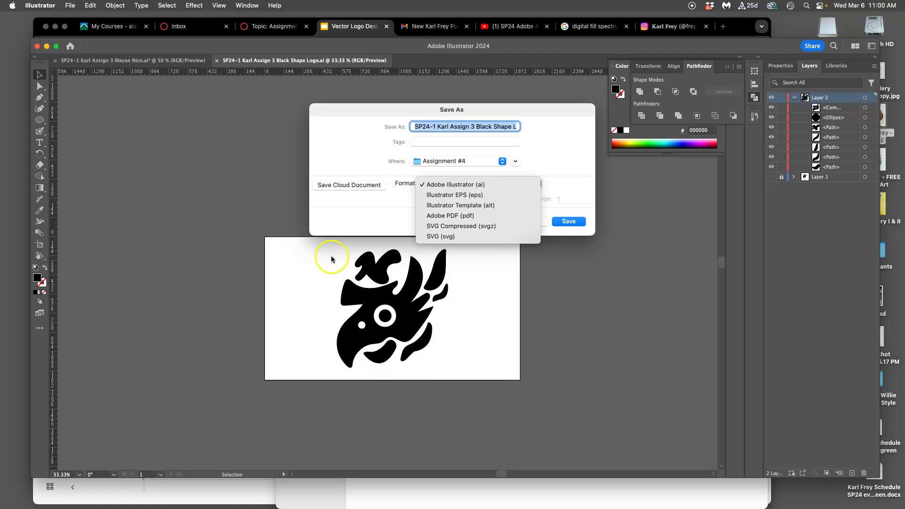
left_click(444, 236)
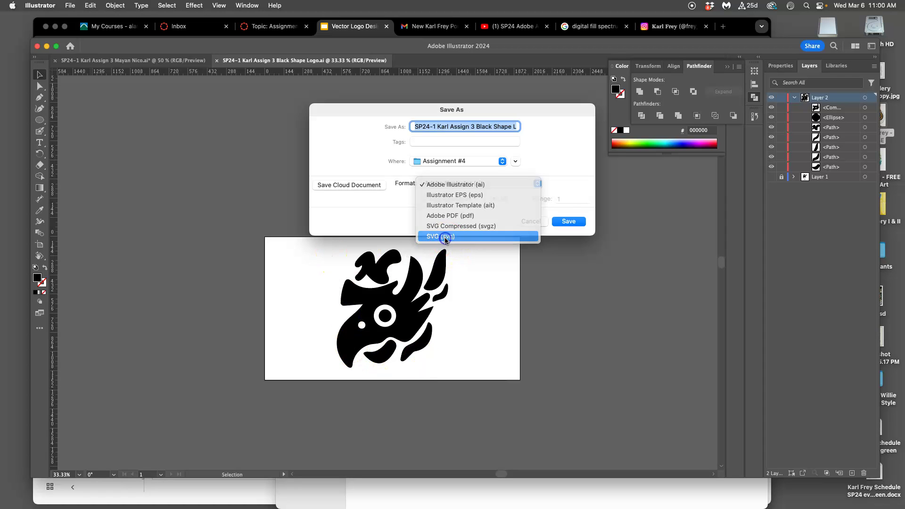
left_click(569, 222)
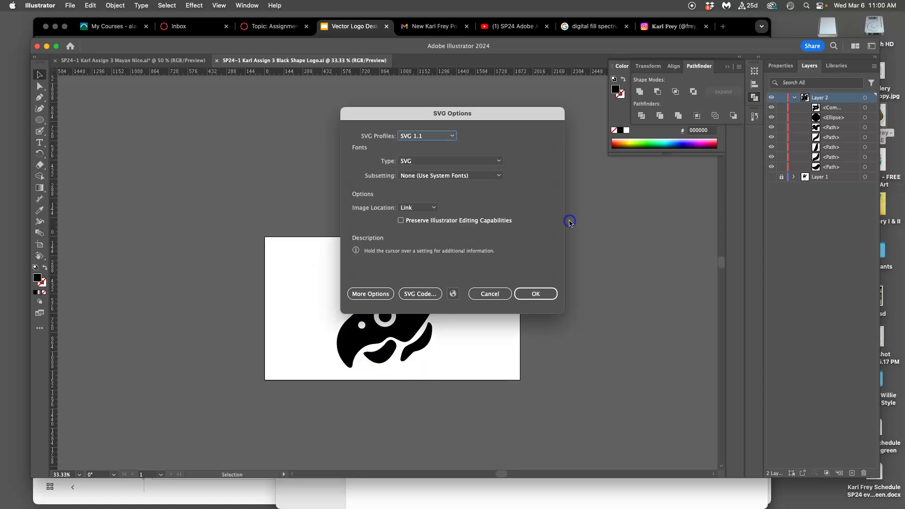
left_click(541, 294)
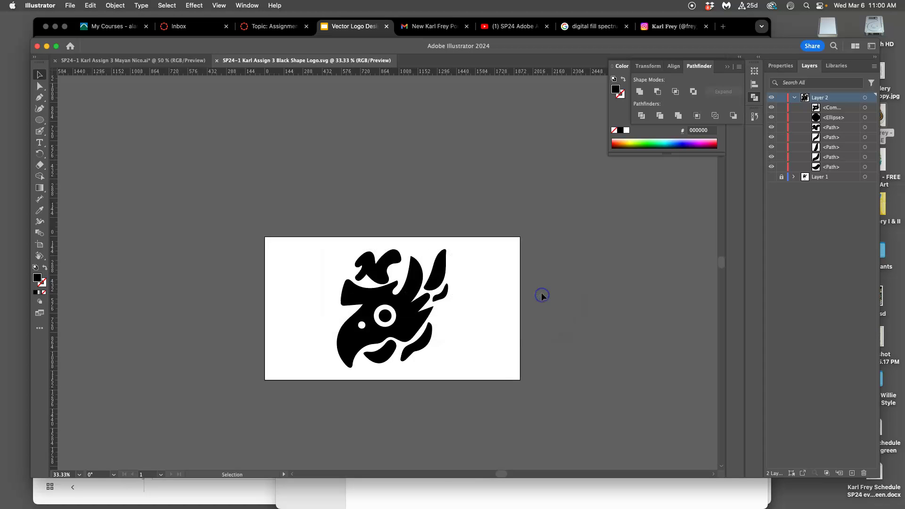
Switch to Finder, check which apps can open the Black Shape Logo .svg file, and open it in Illustrator.
left_click(465, 487)
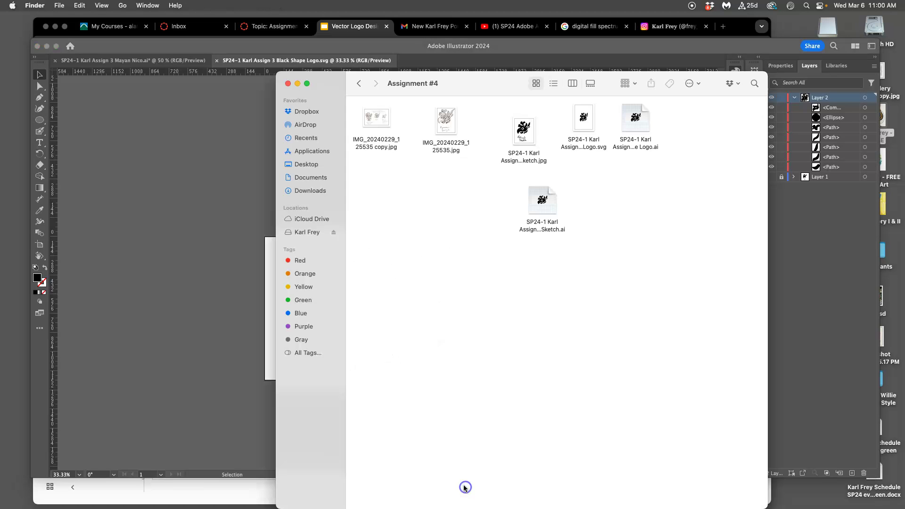
right_click(583, 119)
mouse_move(600, 135)
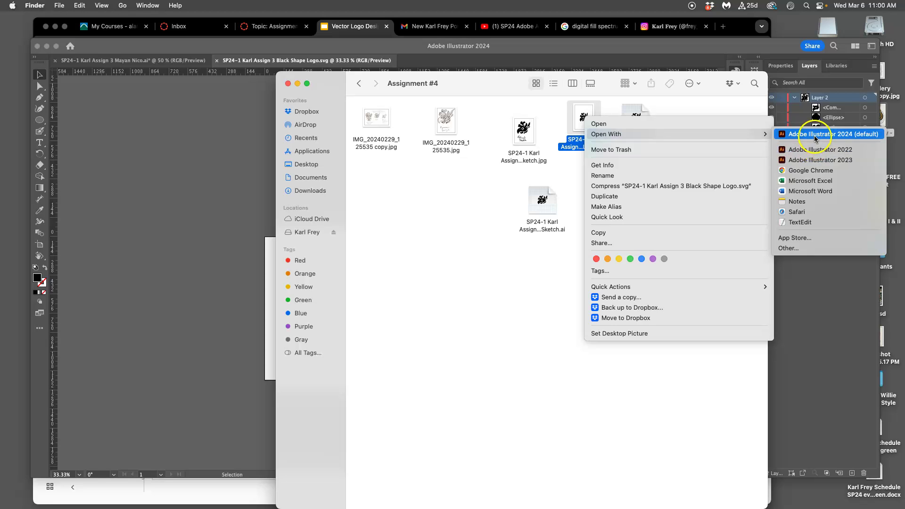
left_click(576, 178)
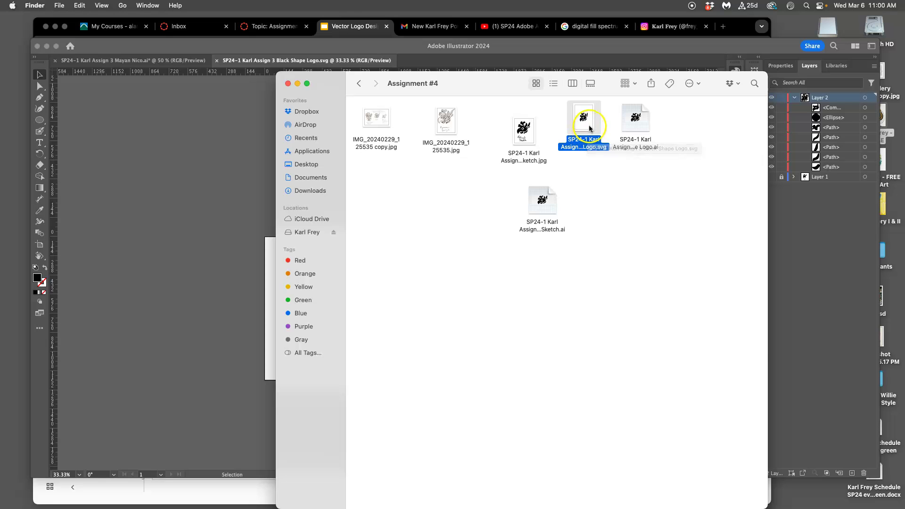
right_click(588, 126)
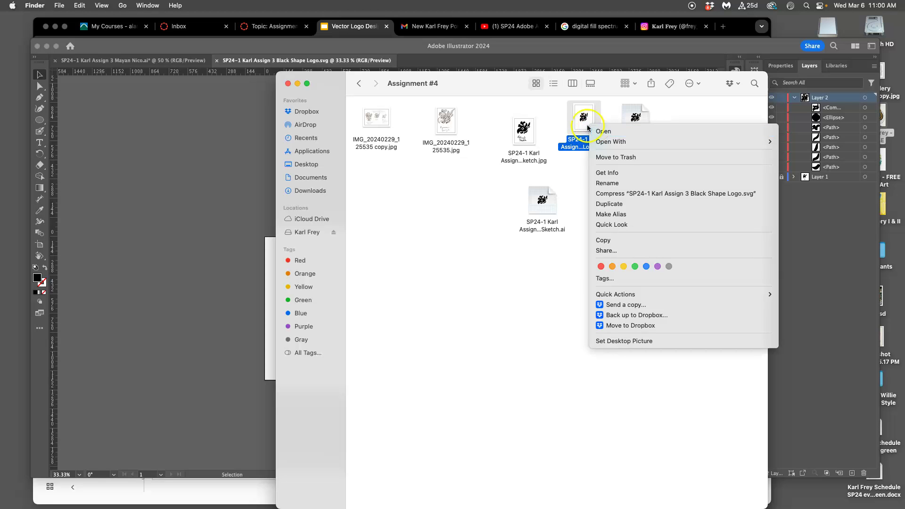
left_click(584, 123)
double_click(584, 123)
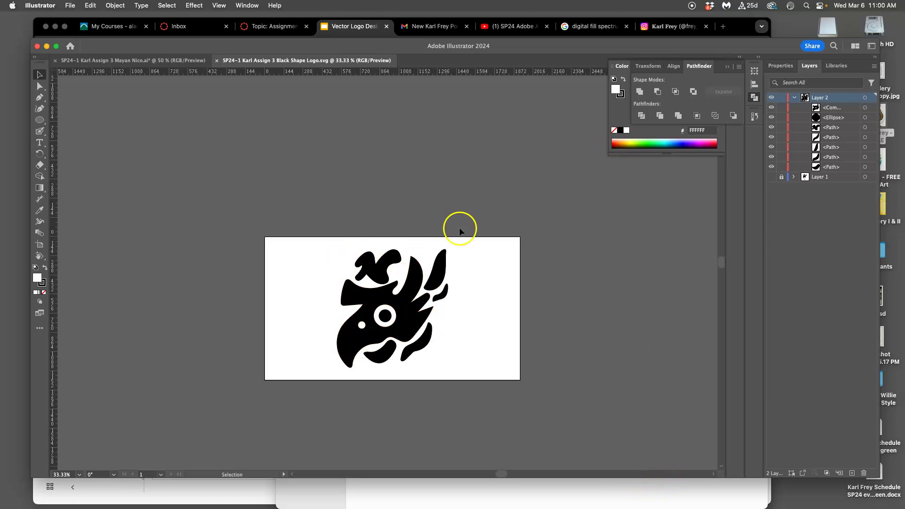
scroll(600, 424, "left", 1)
Switch to Finder, move the .svg file's icon to the far side of the Black Shape Logo .ai file, and switch back to Illustrator.
left_click(596, 505)
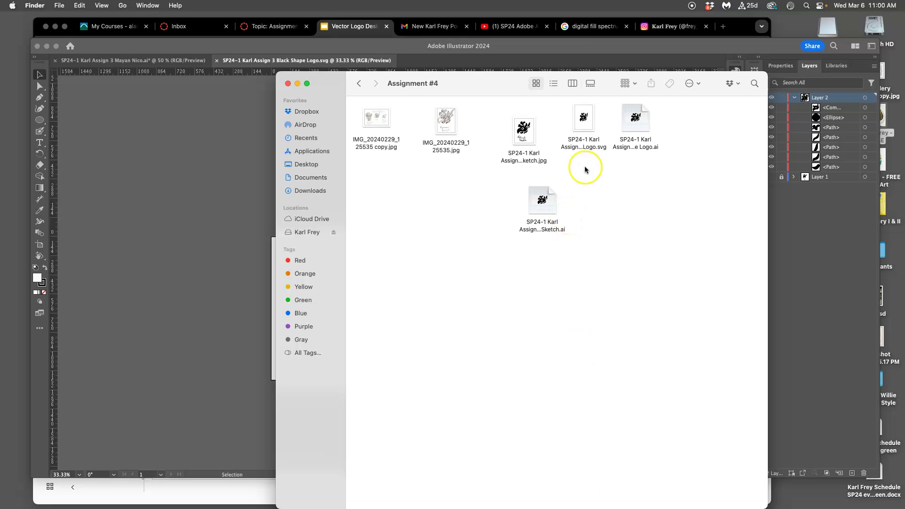
left_click_drag(583, 121, 702, 126)
left_click(217, 233)
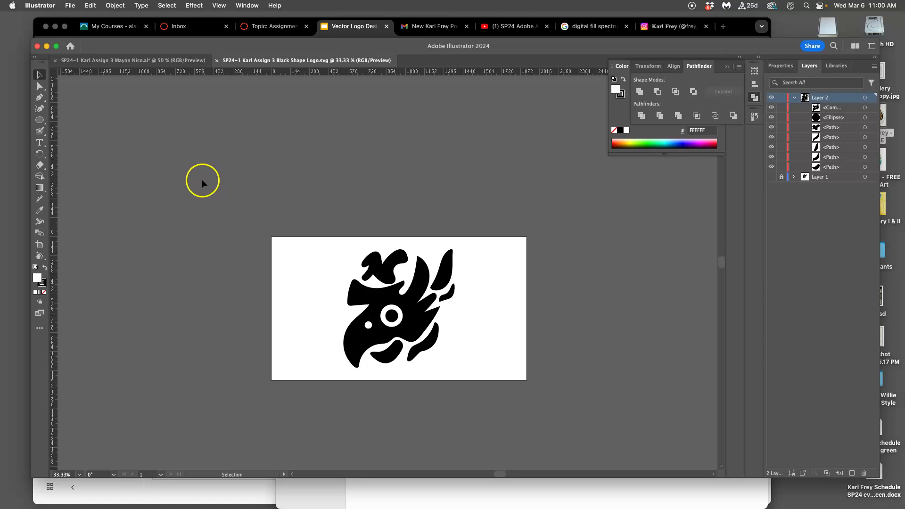
Start saving the logo on the computer in the Assignment #4 folder with Illustrator EPS (eps) as the format.
left_click(70, 5)
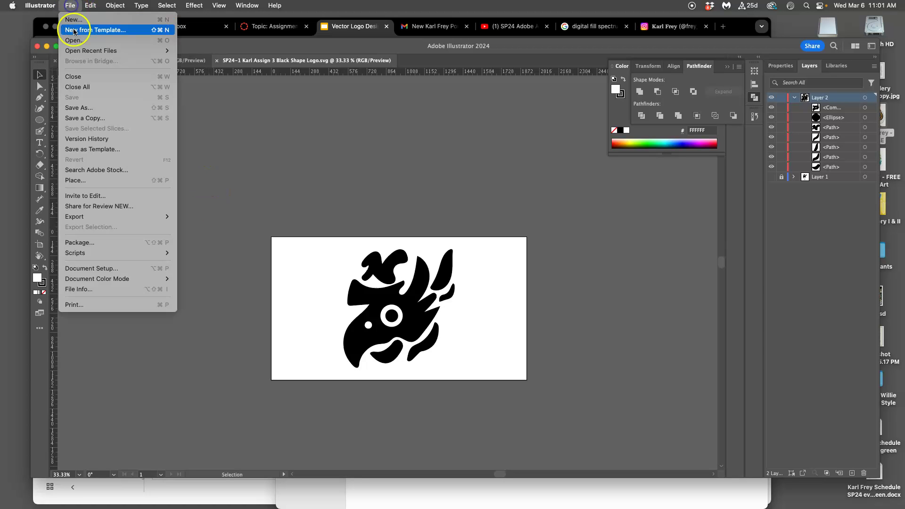
left_click(79, 109)
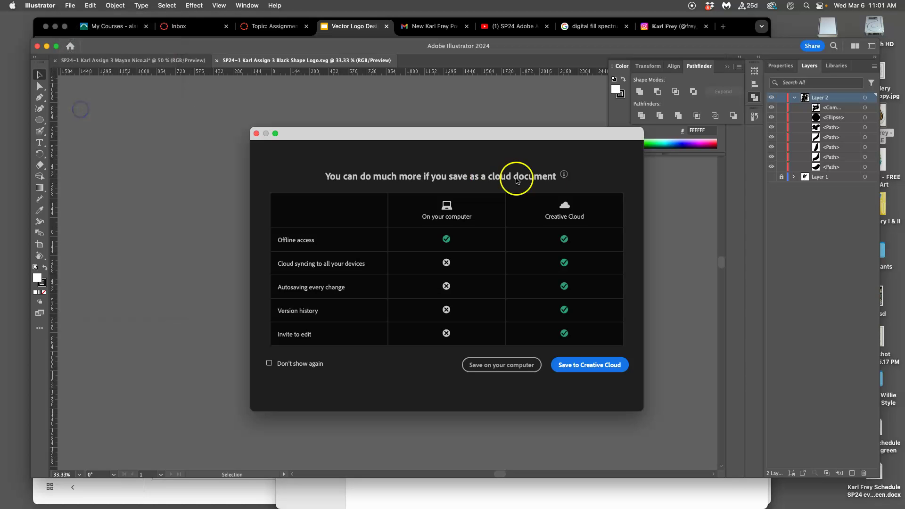
left_click(513, 366)
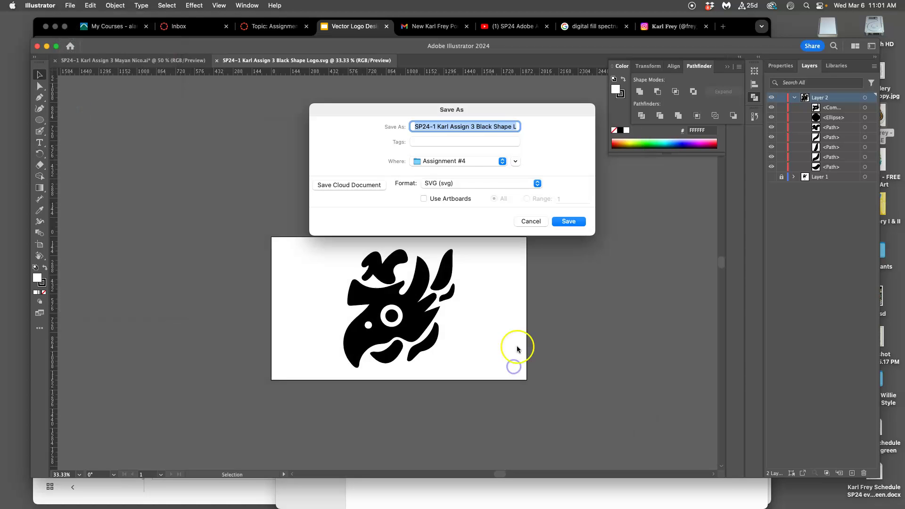
left_click(483, 184)
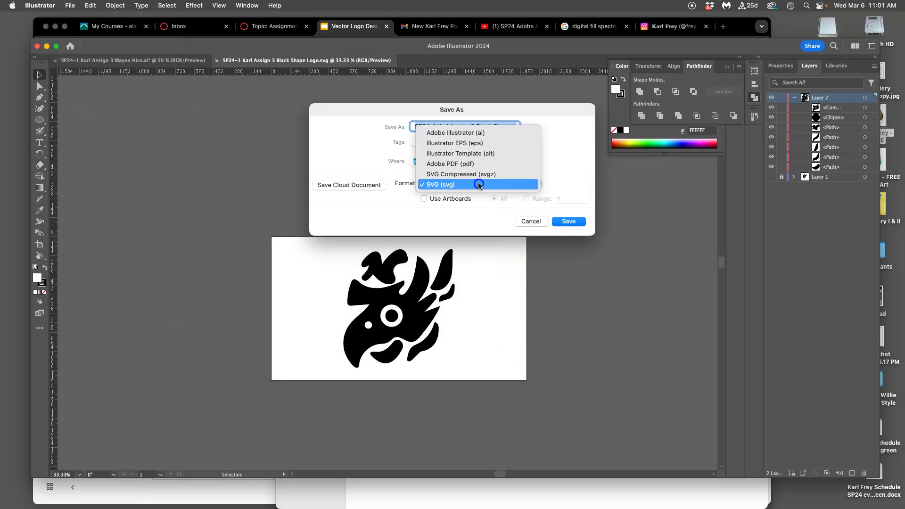
left_click(463, 143)
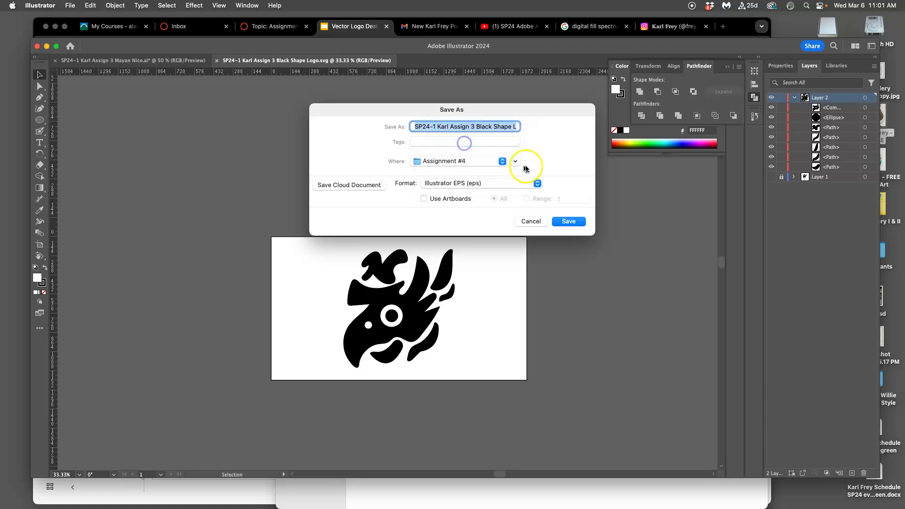